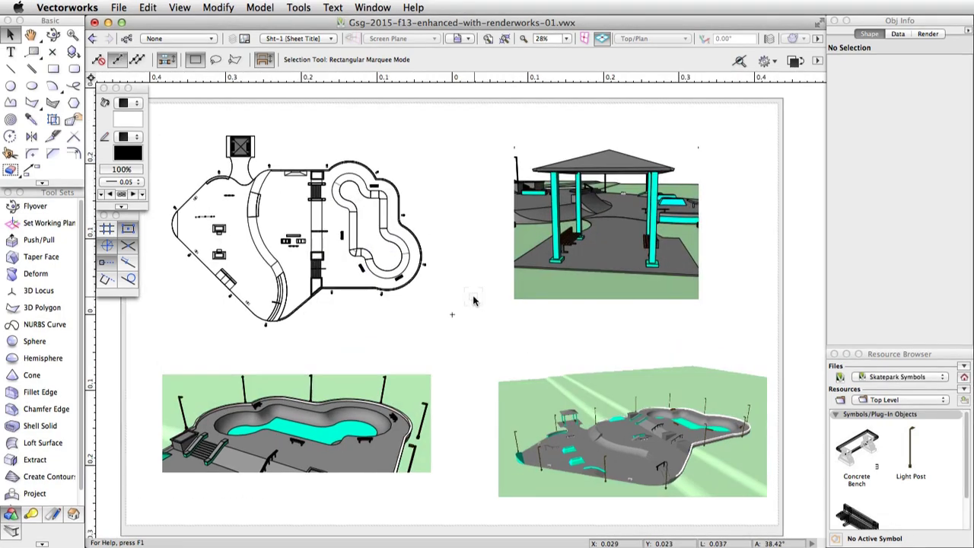
Switch from the sheet layer to Design Layer-1 and show the skatepark model enlarged in the Left Isometric view.
left_click(303, 40)
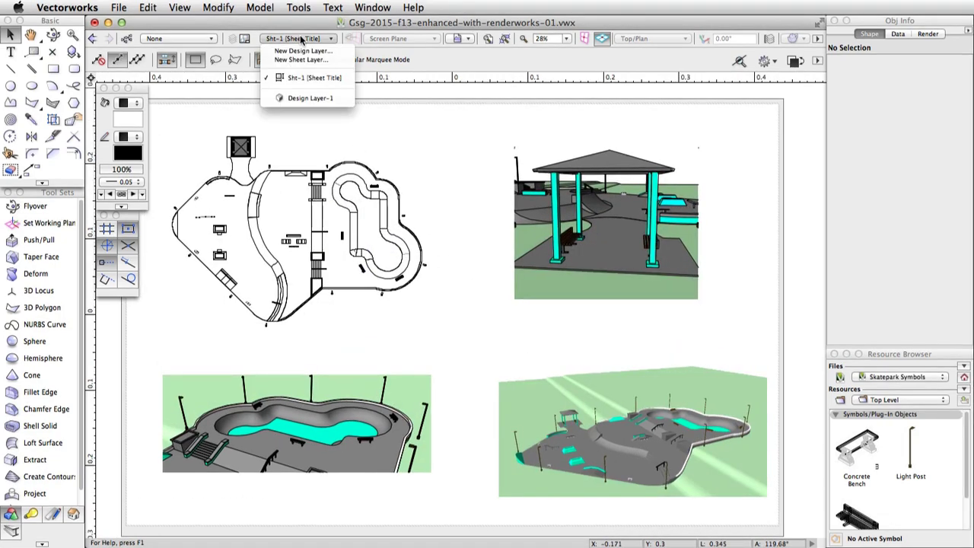
left_click(325, 97)
left_click(647, 38)
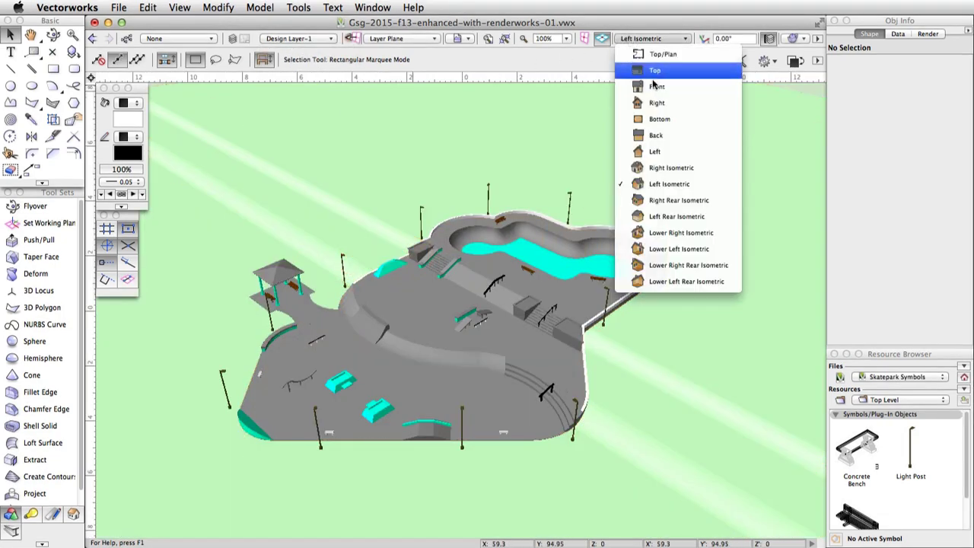
left_click(663, 184)
left_click_drag(663, 180, 459, 315)
scroll(460, 315, "up", 4)
key("x")
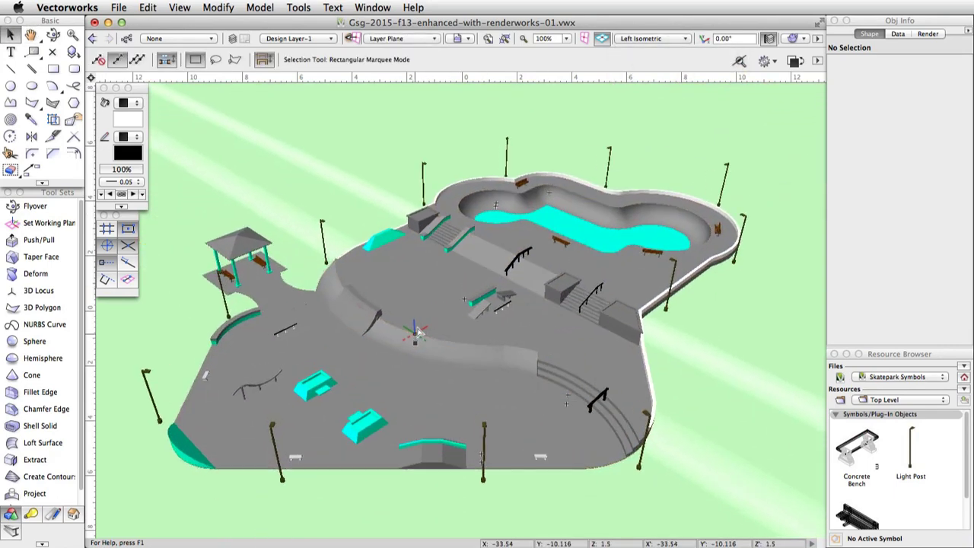
Load the Textures_Exterior Finishes.vwx library from the Vectorworks Textures libraries for browsing its resources.
left_click(874, 377)
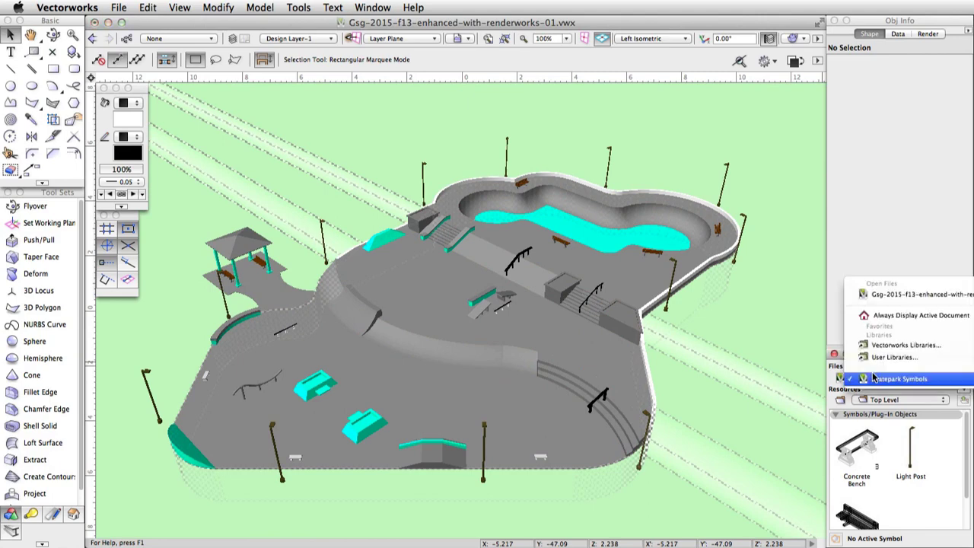
left_click(874, 345)
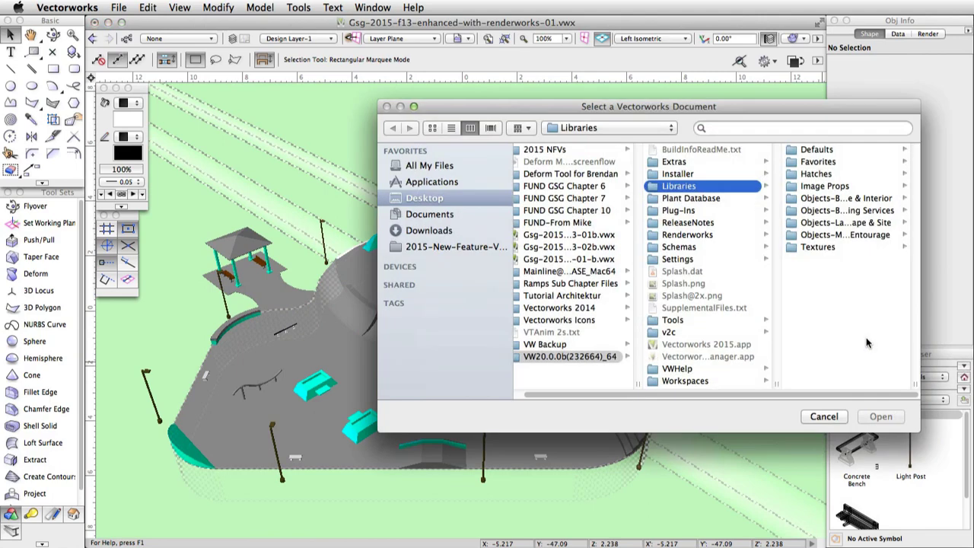
left_click(819, 245)
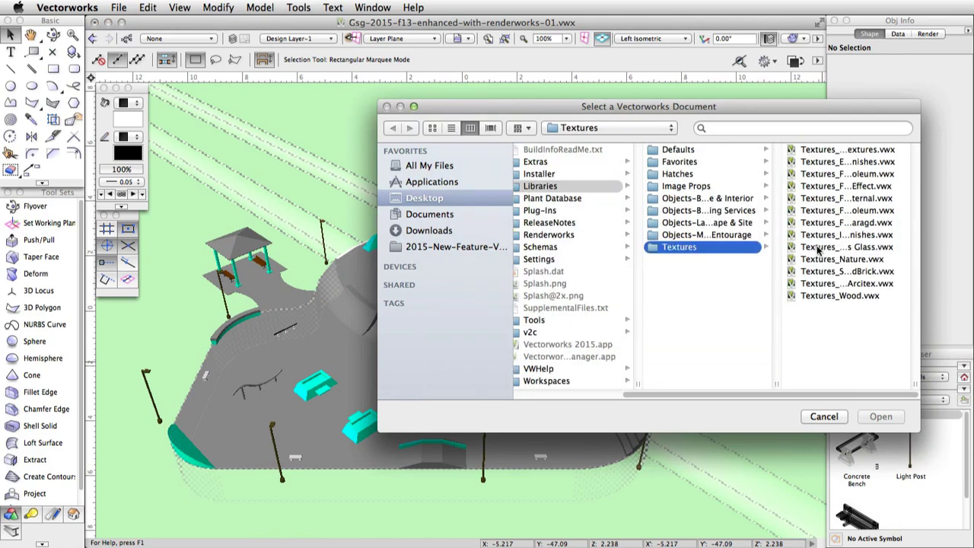
left_click(827, 162)
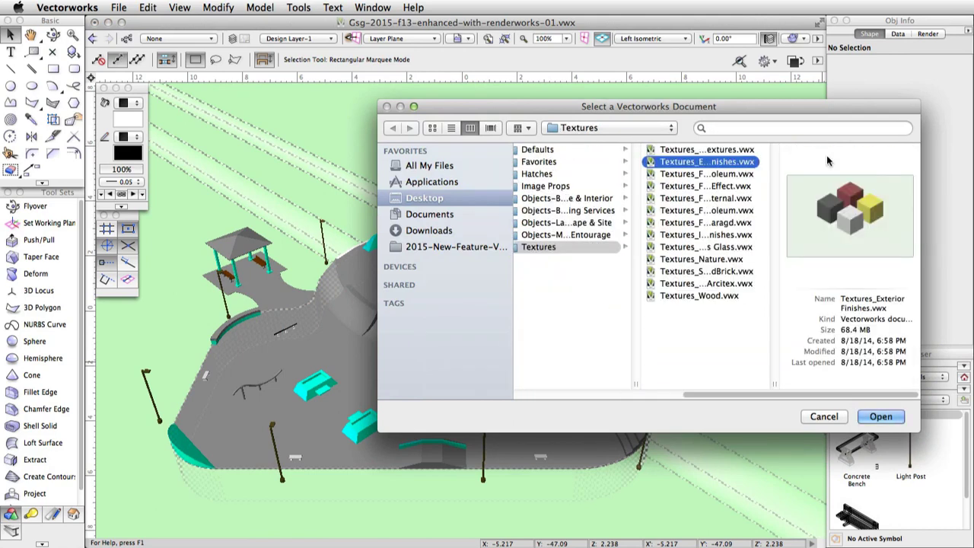
left_click(873, 416)
Import the "Concrete Stained Smooth Clear <Surf Hatch> RT" texture from the exterior finishes library into the drawing.
scroll(863, 480, "down", 5)
scroll(863, 488, "down", 8)
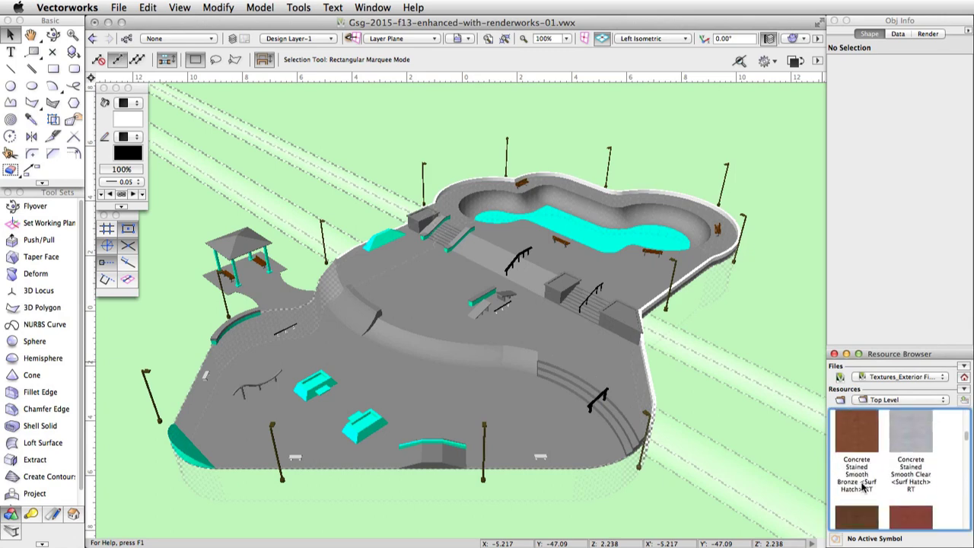
right_click(908, 438)
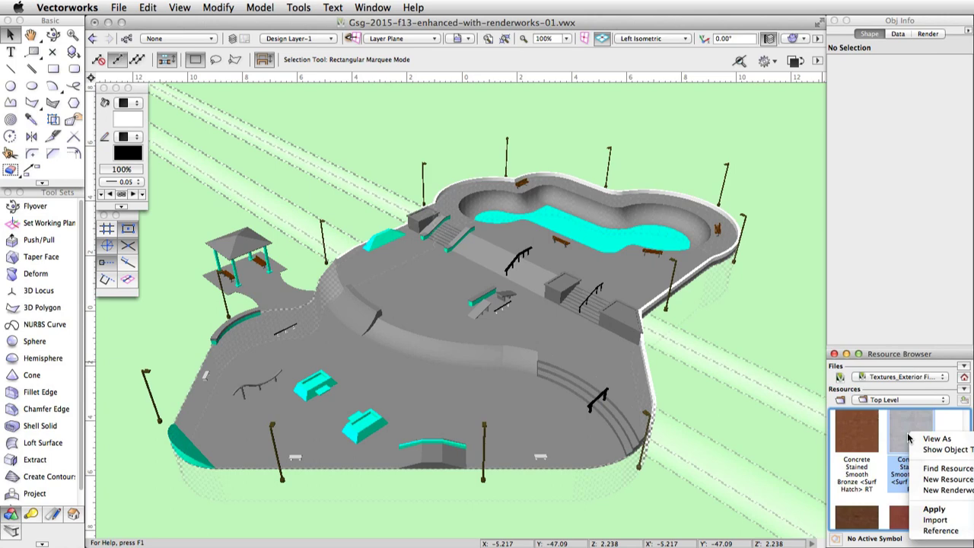
left_click(930, 521)
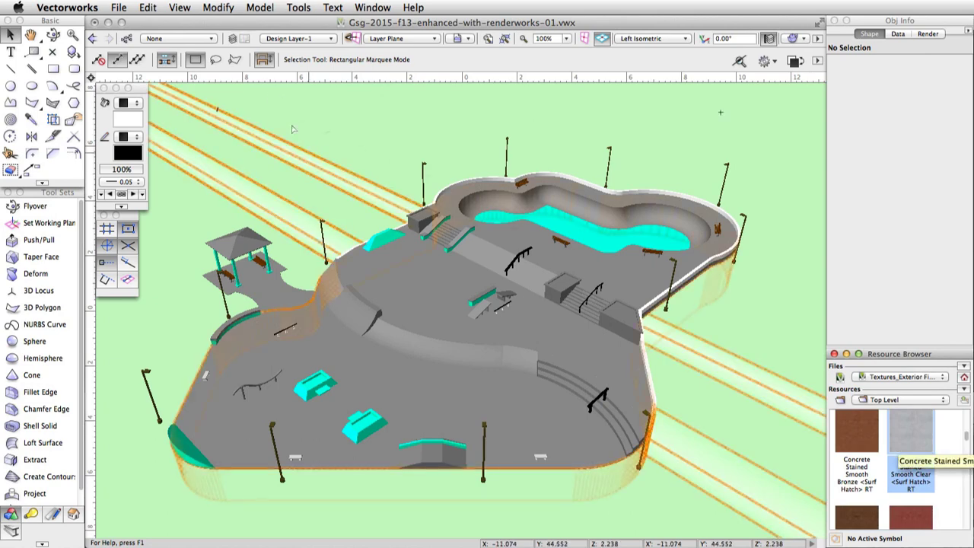
Edit the Concrete Base class to use the Concrete Stained Smooth Clear texture for other objects, and apply the class changes.
left_click(126, 38)
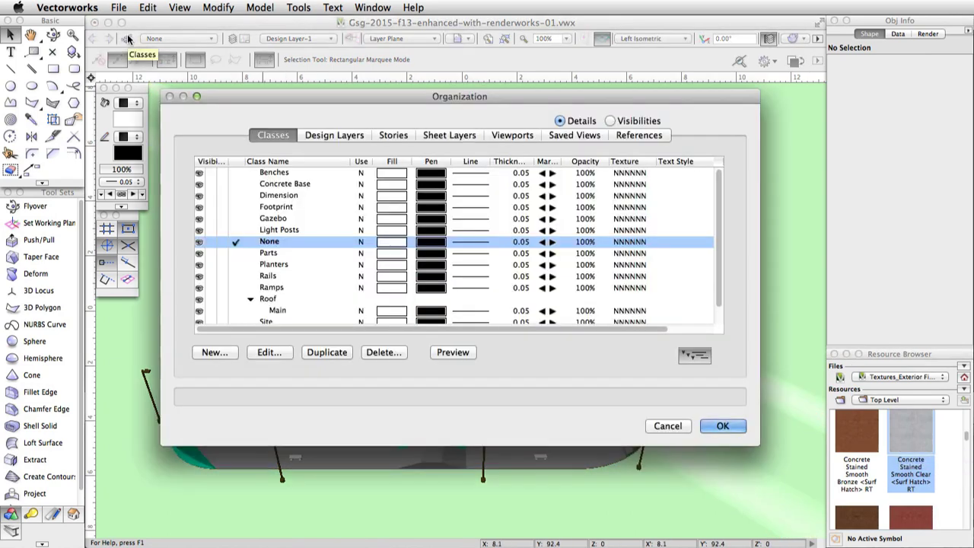
left_click(270, 185)
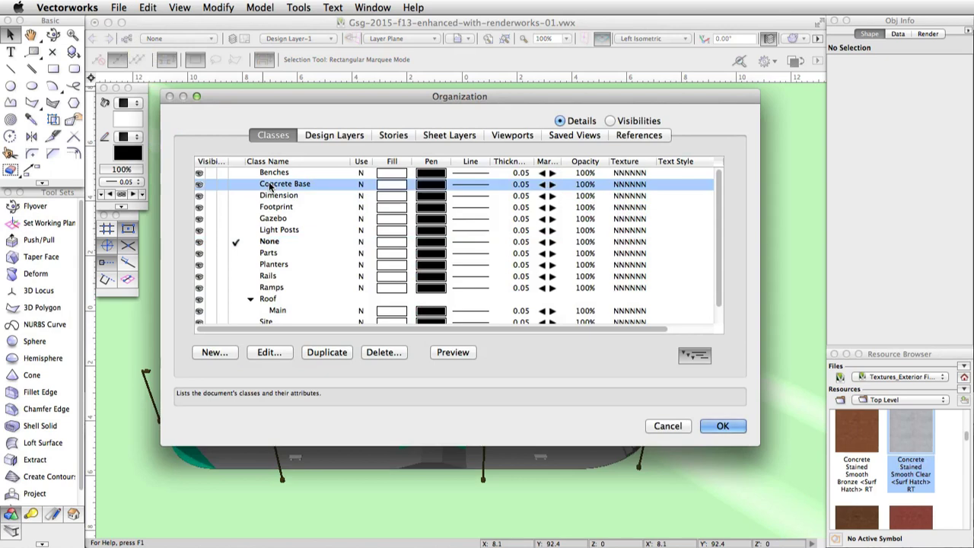
left_click(268, 352)
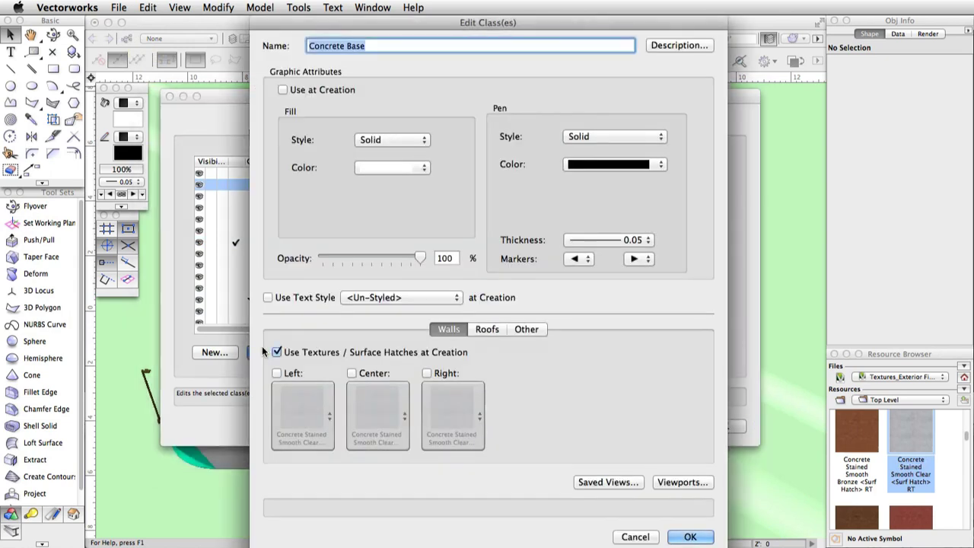
left_click(526, 329)
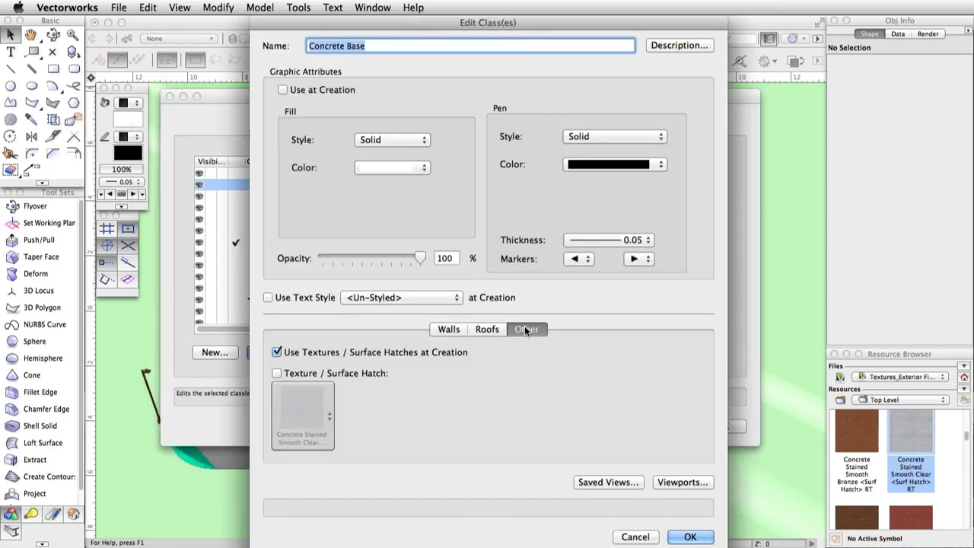
left_click(347, 373)
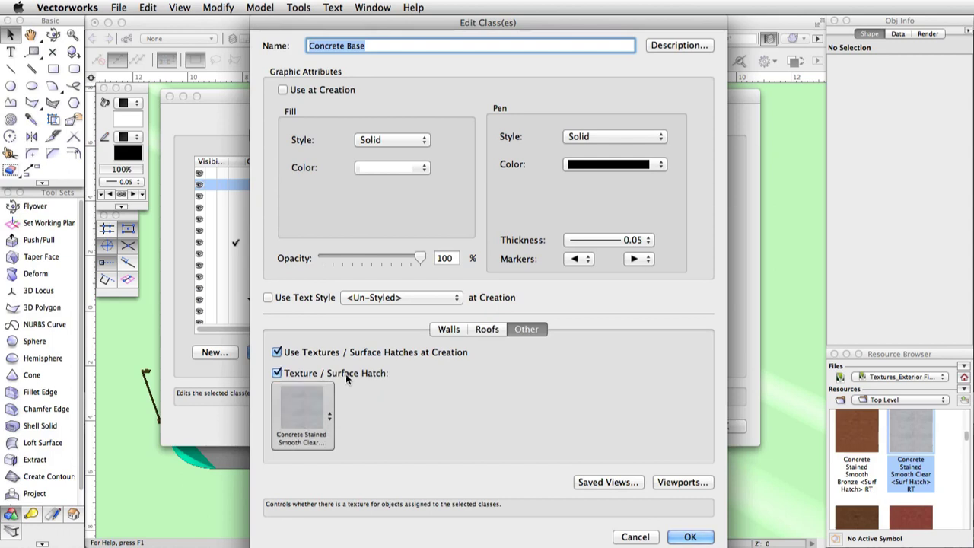
left_click(328, 417)
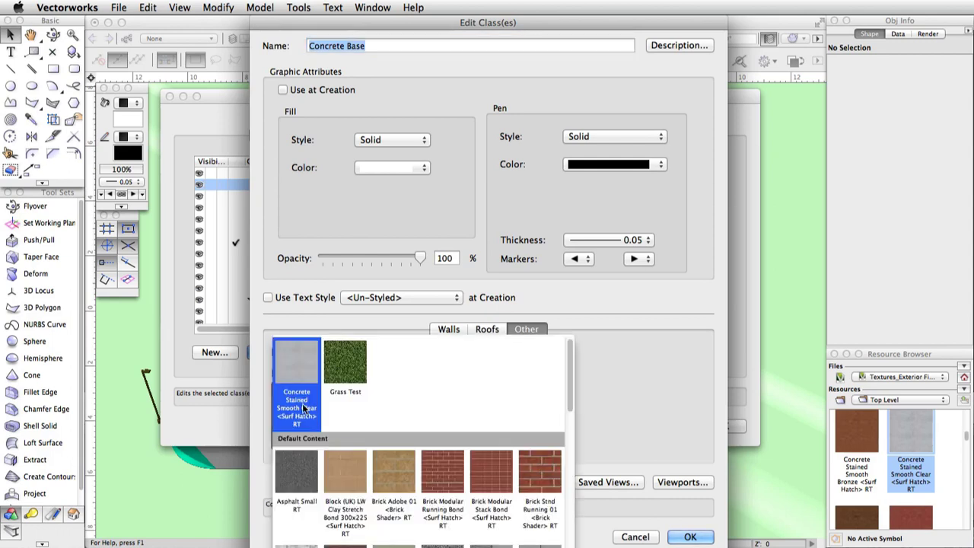
left_click(303, 409)
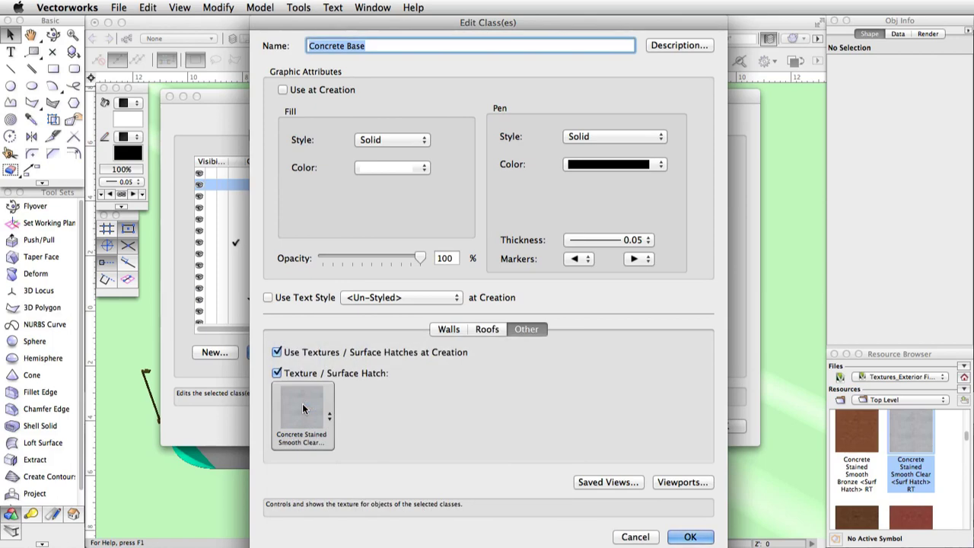
left_click(679, 537)
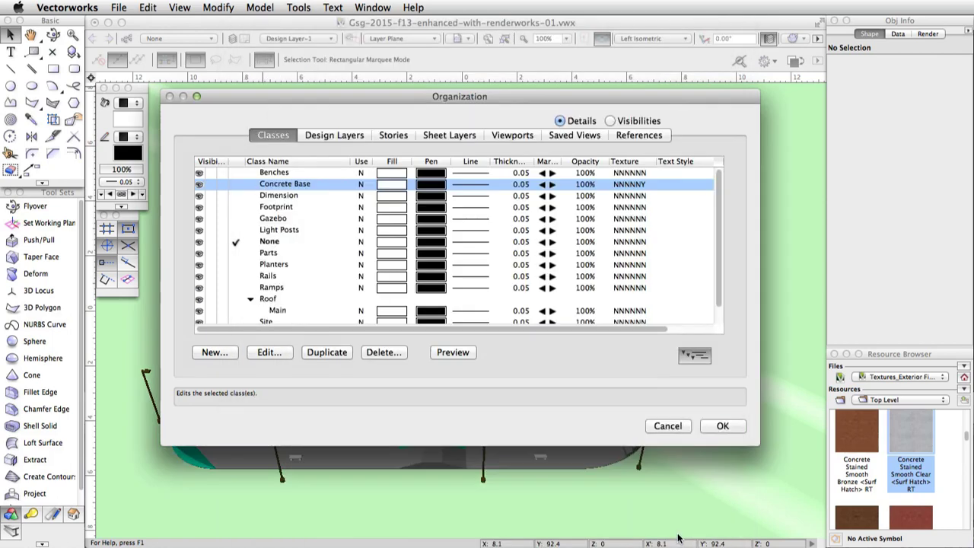
left_click(706, 429)
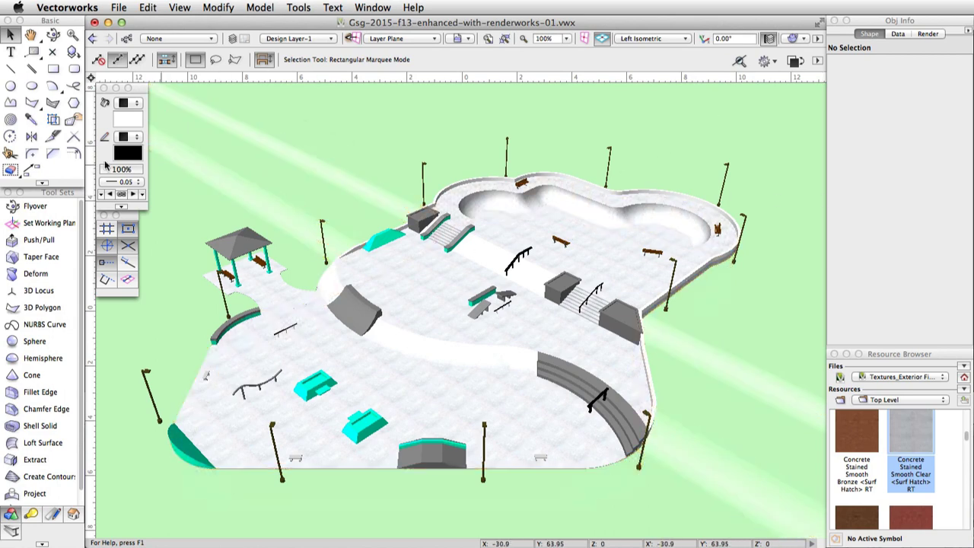
Change the main skatepark base's texture map type to Plane with the Attribute Mapping tool and align the mapping to its upper surface.
left_click(421, 373)
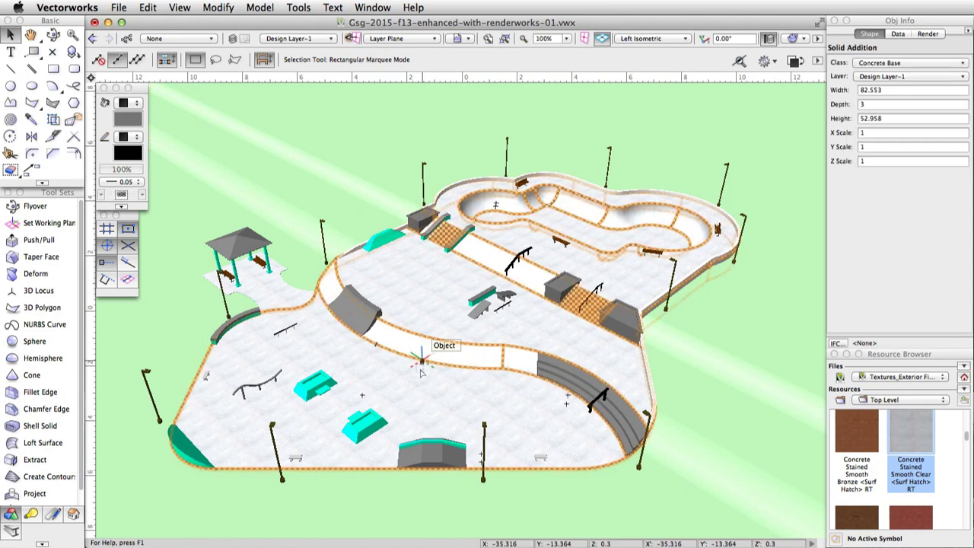
left_click(48, 120)
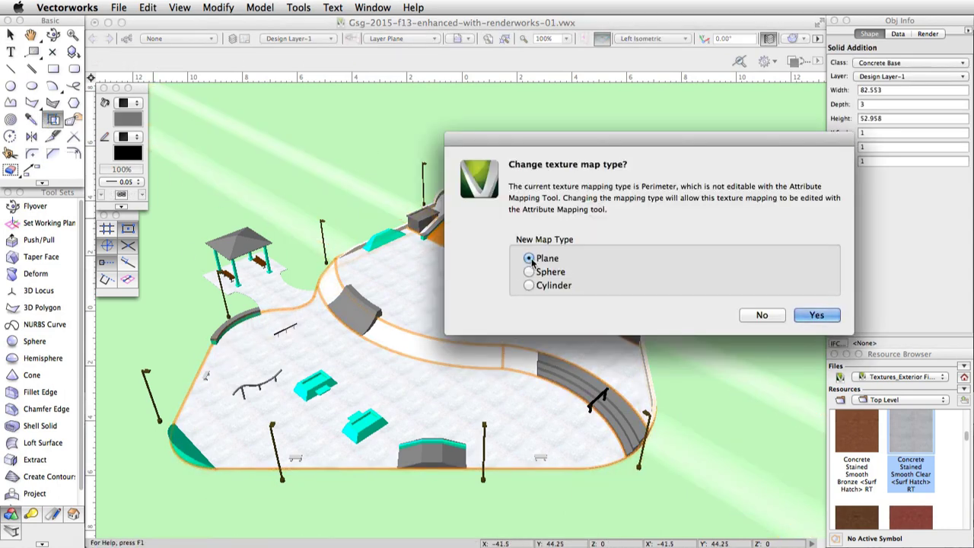
left_click(823, 318)
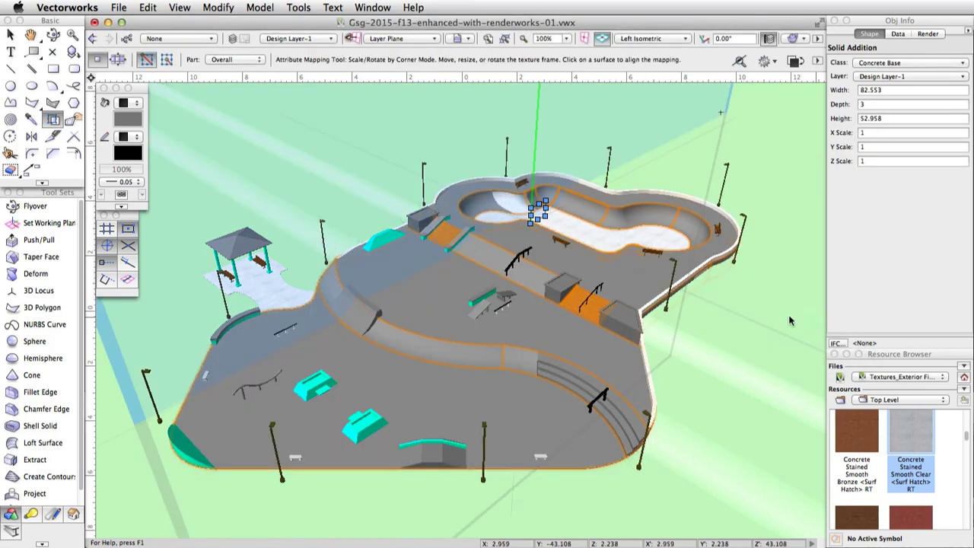
left_click(373, 364)
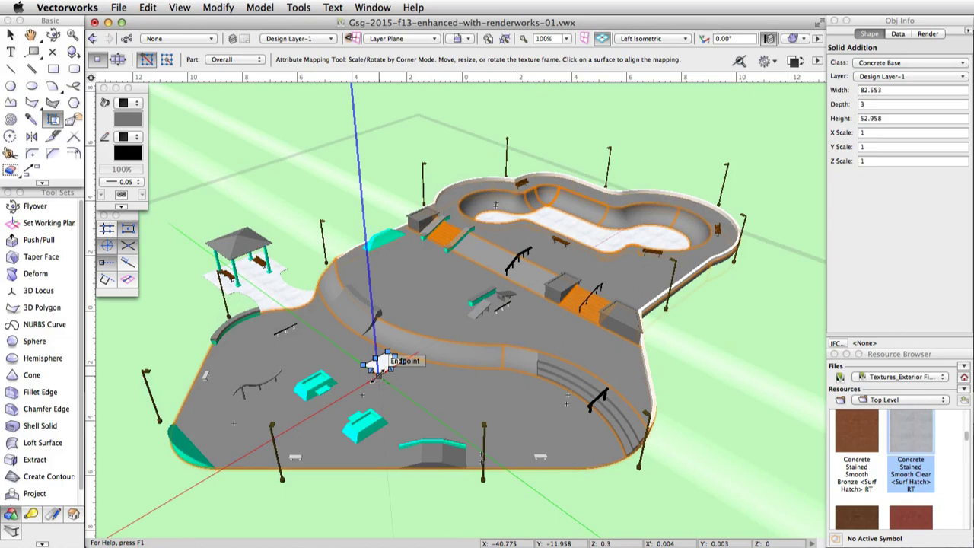
Turn on repeat for the base's texture and enlarge its mapping frame from one corner to a scale of about 2.55.
left_click(116, 60)
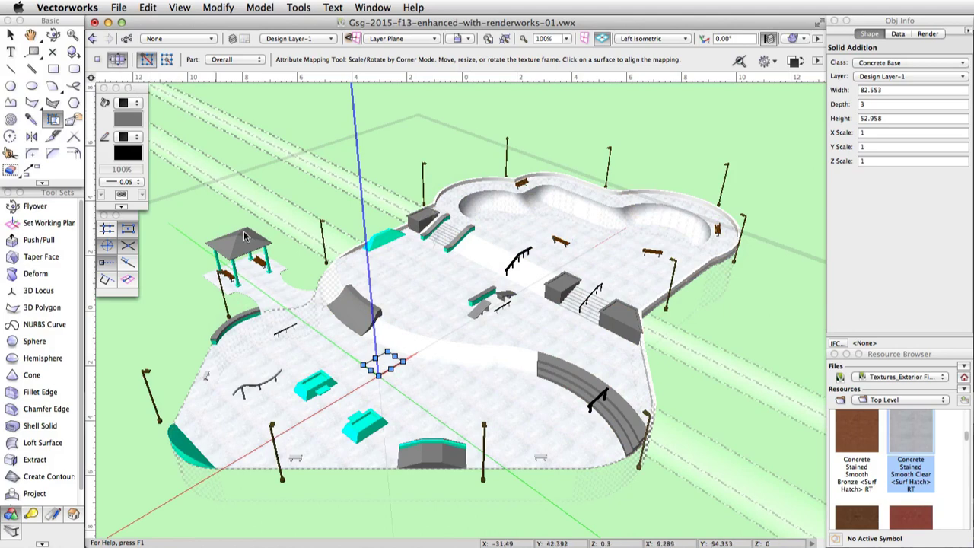
left_click_drag(378, 375, 367, 426)
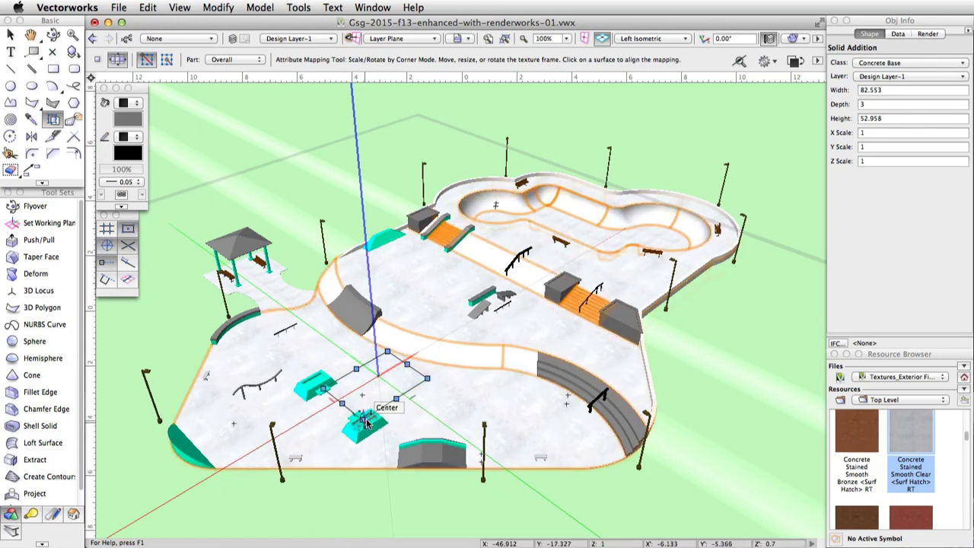
key("x")
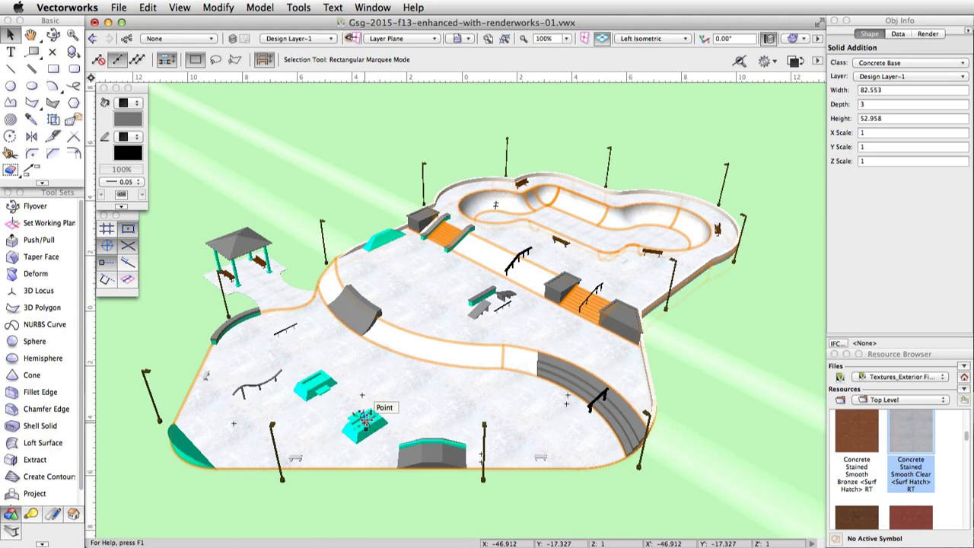
Enable Use World Z For Origin in the main base's texture mapping settings.
left_click(922, 34)
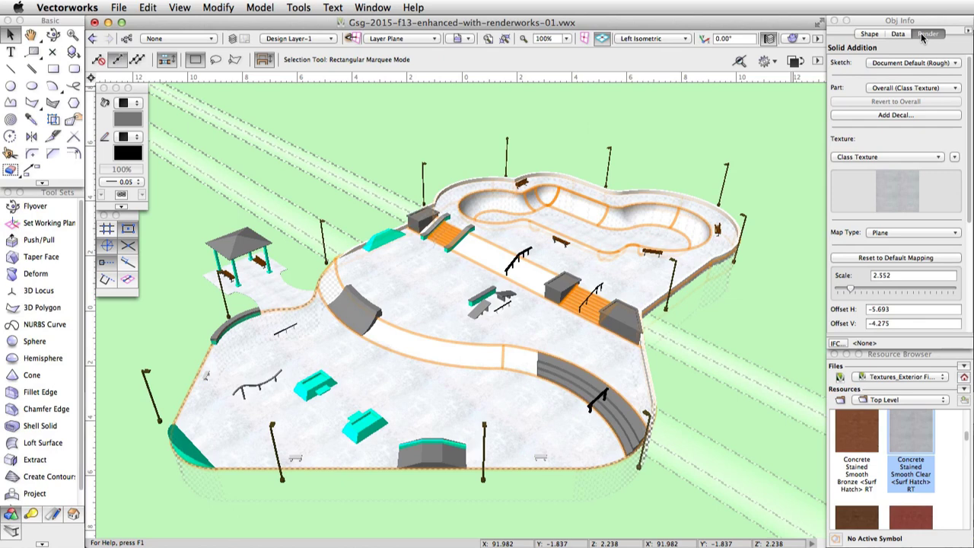
scroll(854, 274, "down", 5)
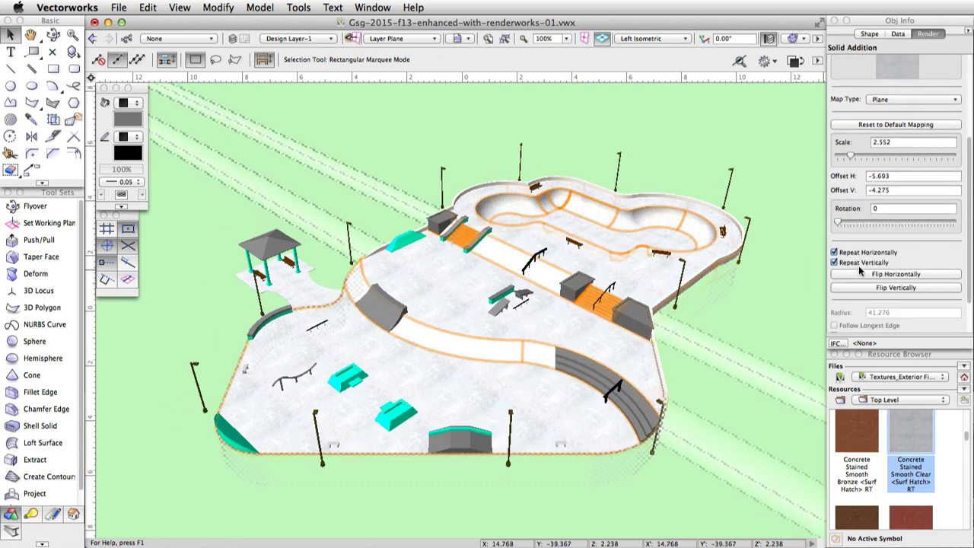
scroll(855, 277, "down", 2)
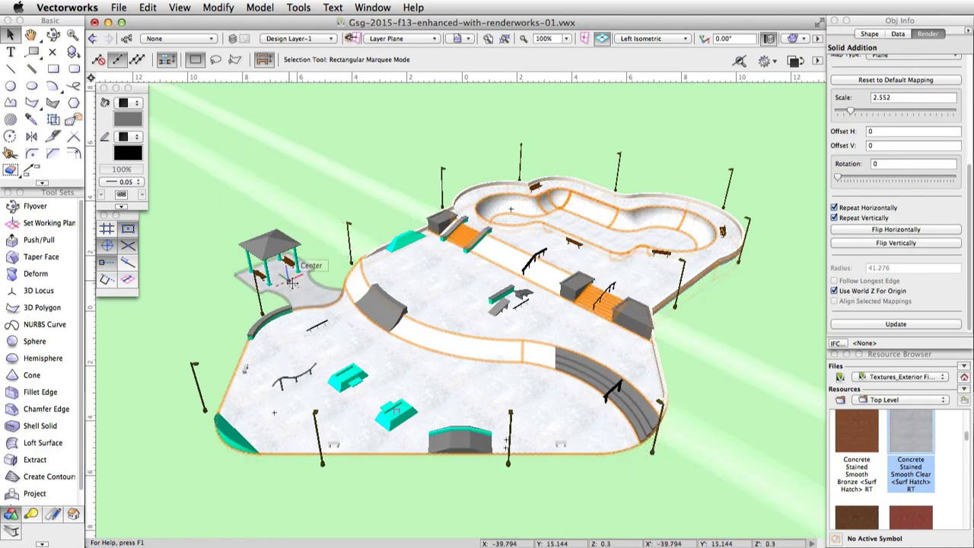
Change the texture map type of the concrete slab under the gazebo to Plane with the Attribute Mapping tool.
left_click(293, 283)
scroll(232, 270, "up", 6)
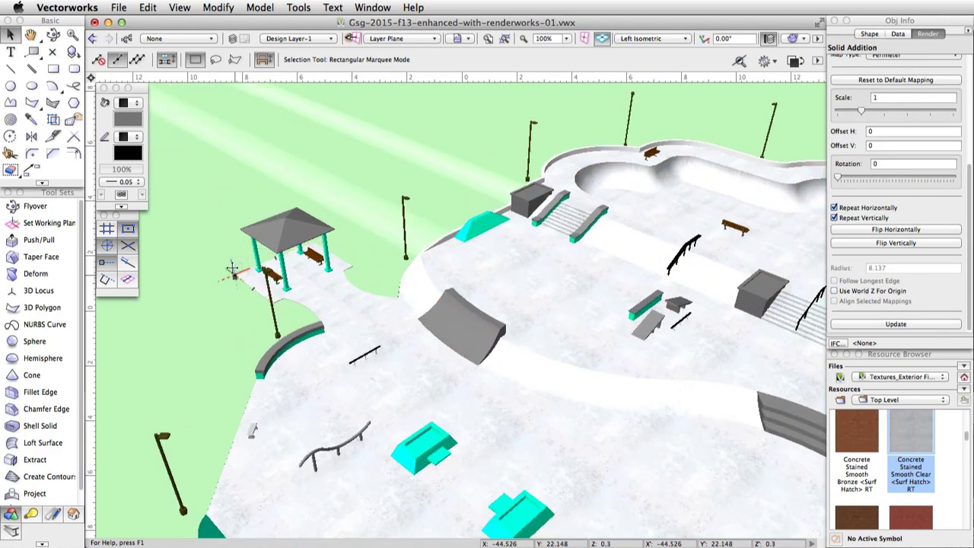
left_click(54, 121)
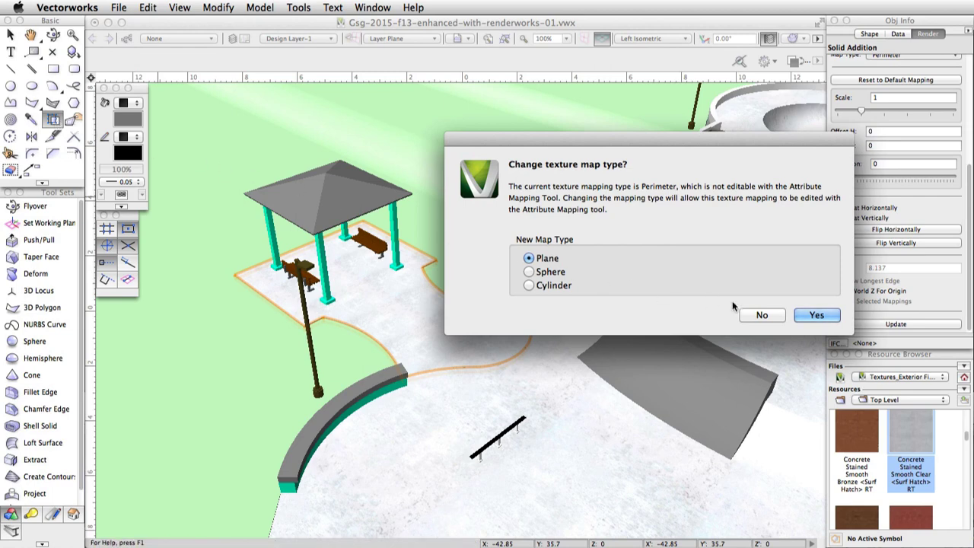
left_click(818, 314)
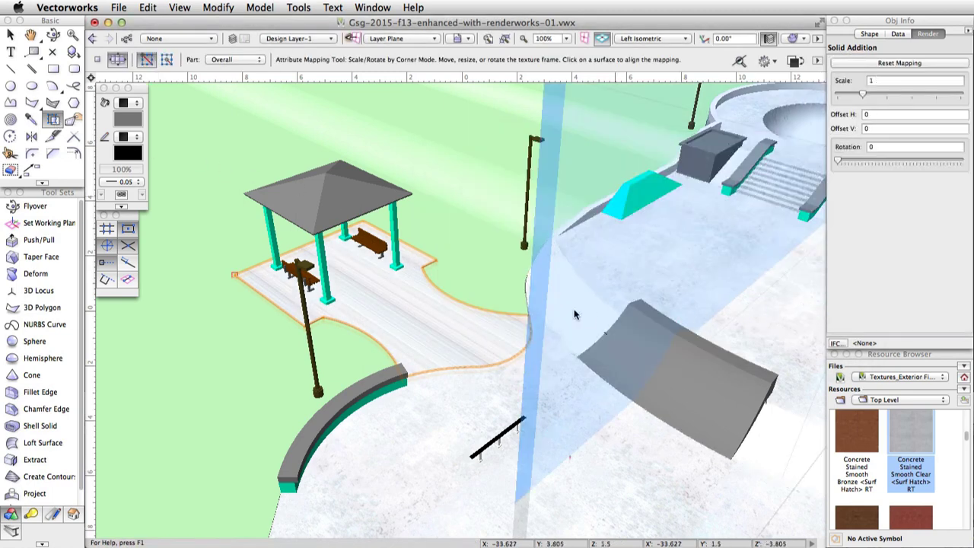
Align the texture mapping to the gazebo slab's upper surface and enlarge the mapping frame to a scale of about 1.5.
left_click(411, 312)
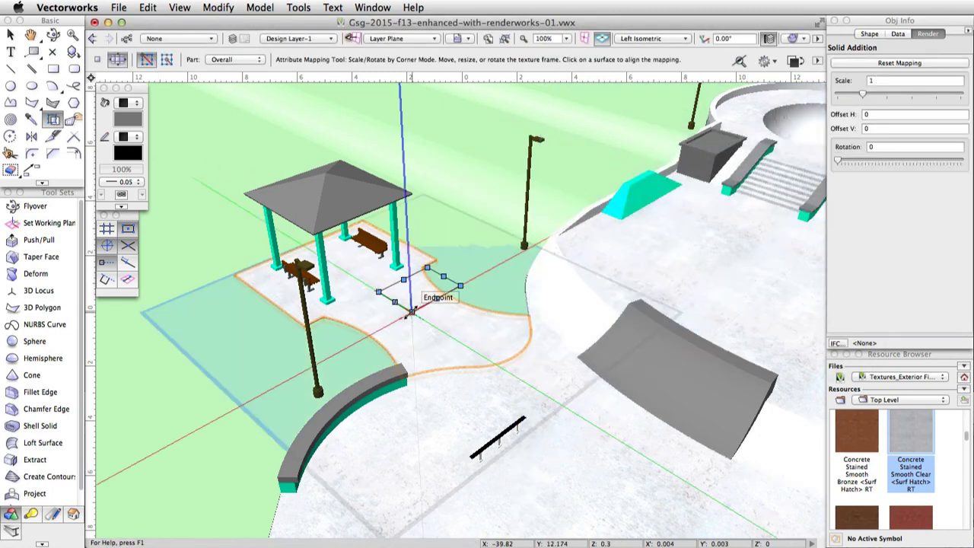
left_click_drag(411, 312, 401, 339)
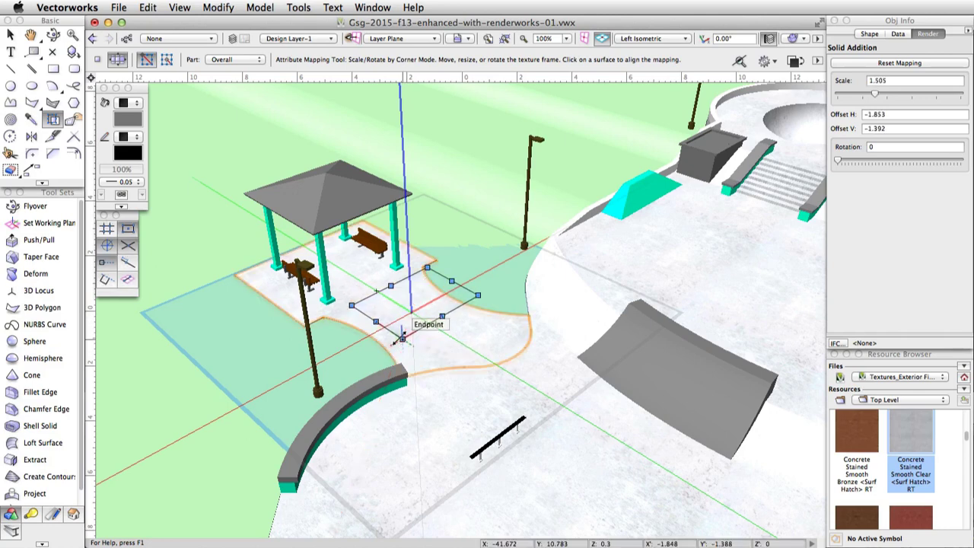
key("x")
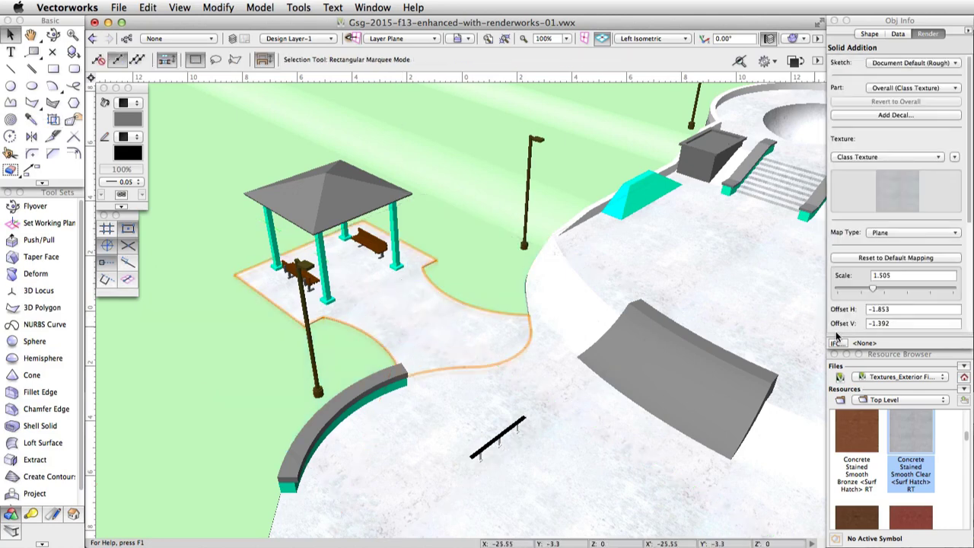
Enable Use World Z For Origin in the gazebo slab's texture mapping and deselect the slab.
scroll(838, 317, "down", 3)
scroll(840, 323, "down", 4)
left_click(834, 292)
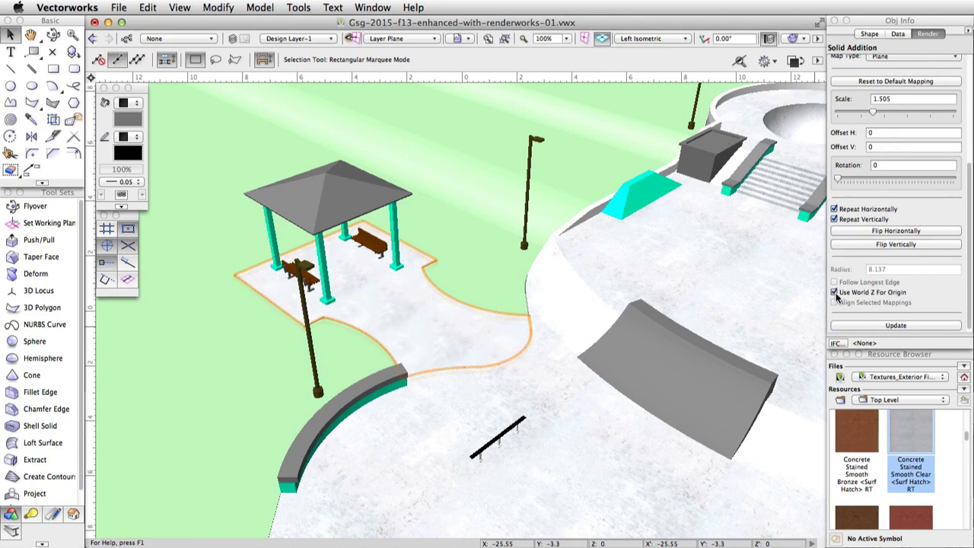
key("x")
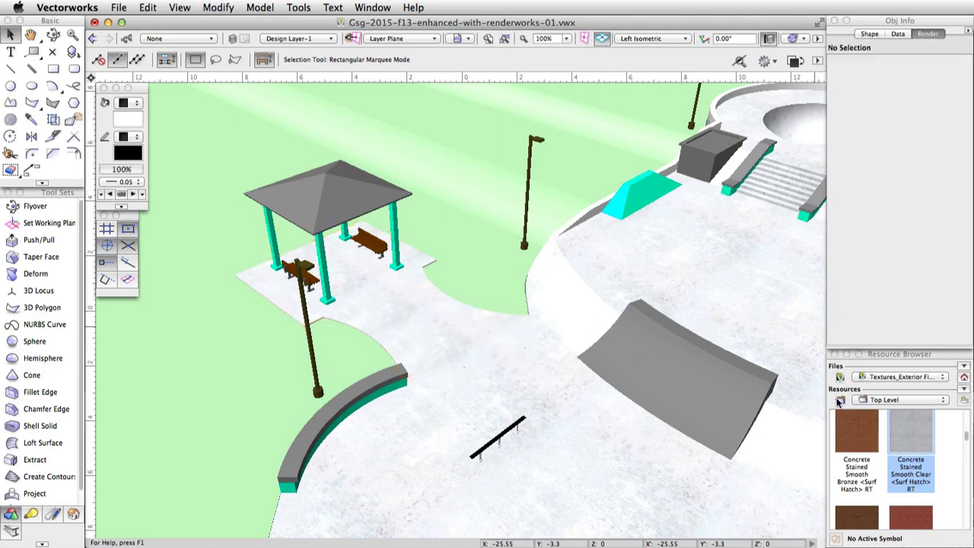
Duplicate the current file's Concrete Stained Smooth Clear texture under the name "Concrete Stained Smooth Clear -Object Color".
left_click(964, 377)
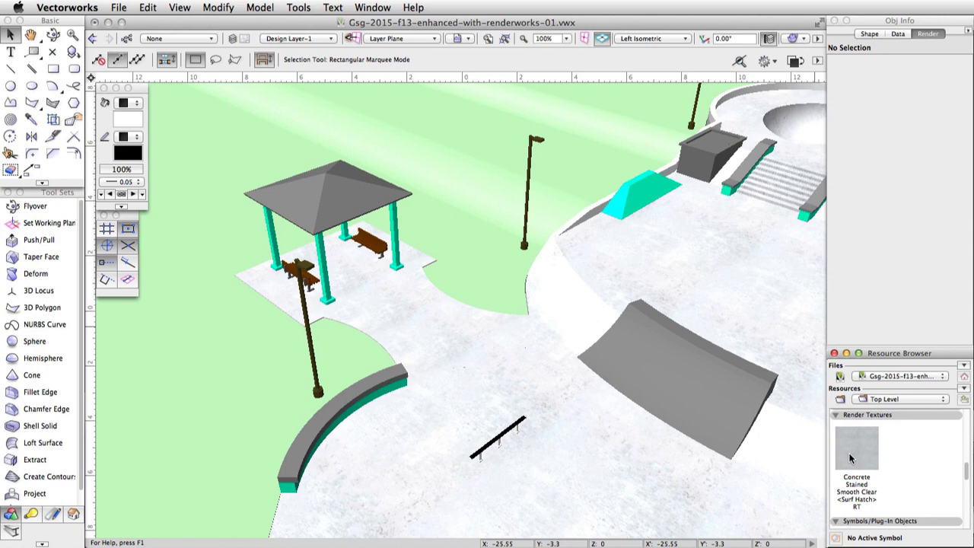
right_click(851, 457)
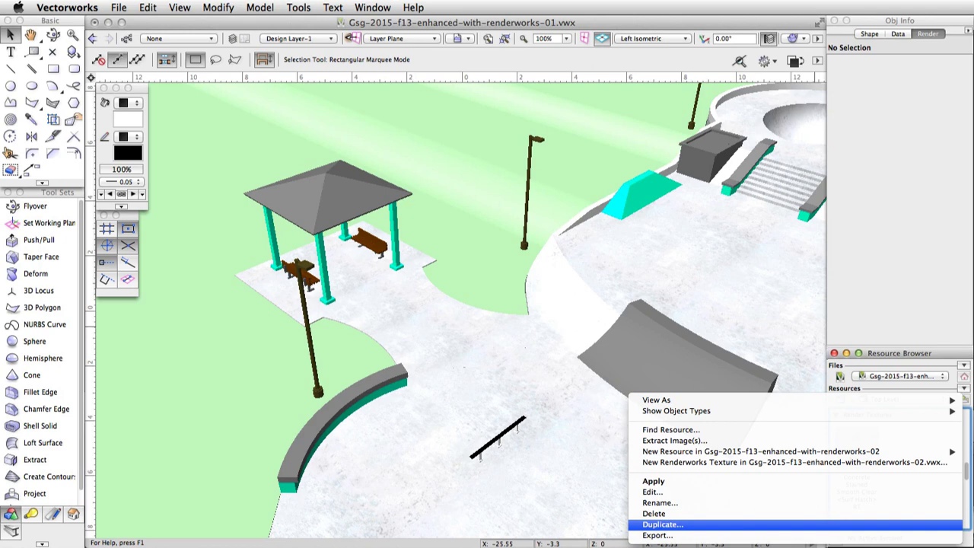
left_click(663, 525)
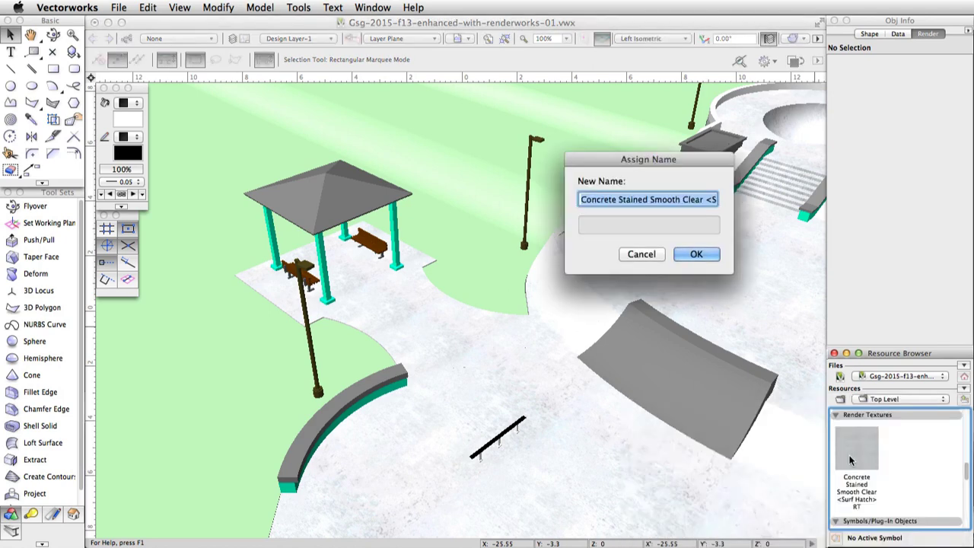
left_click_drag(710, 199, 772, 201)
type("-Obje")
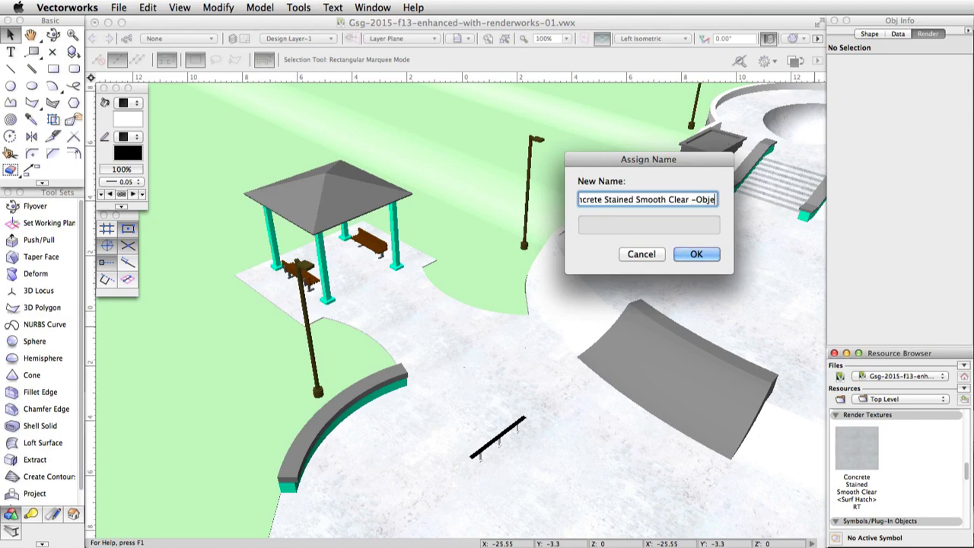
type("ct Color")
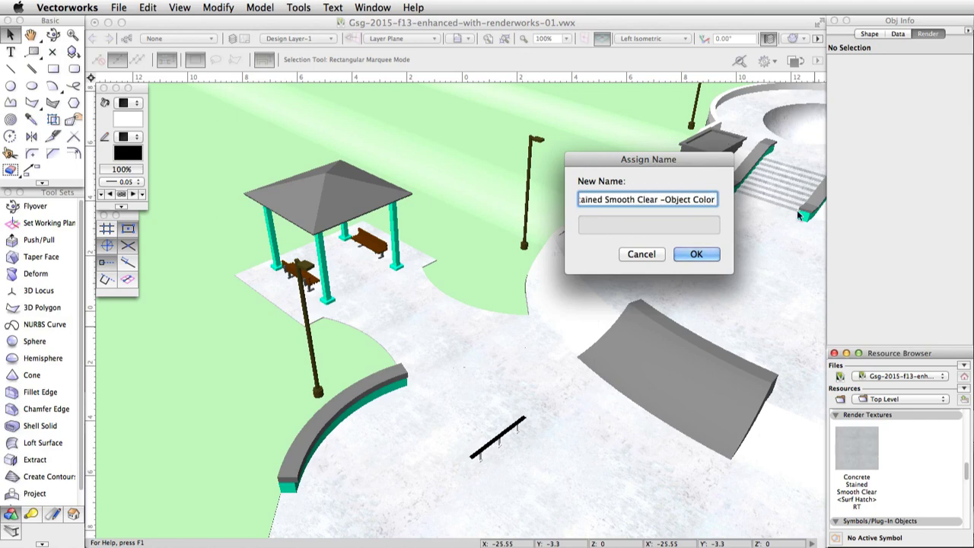
left_click(696, 254)
Edit the duplicated texture's image color shader so its filter color uses the object fill.
right_click(912, 487)
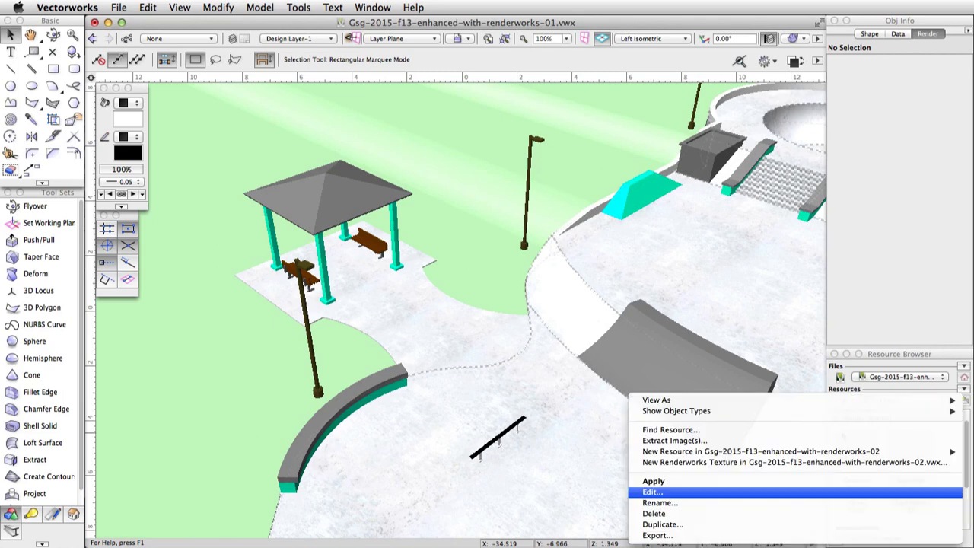
left_click(868, 492)
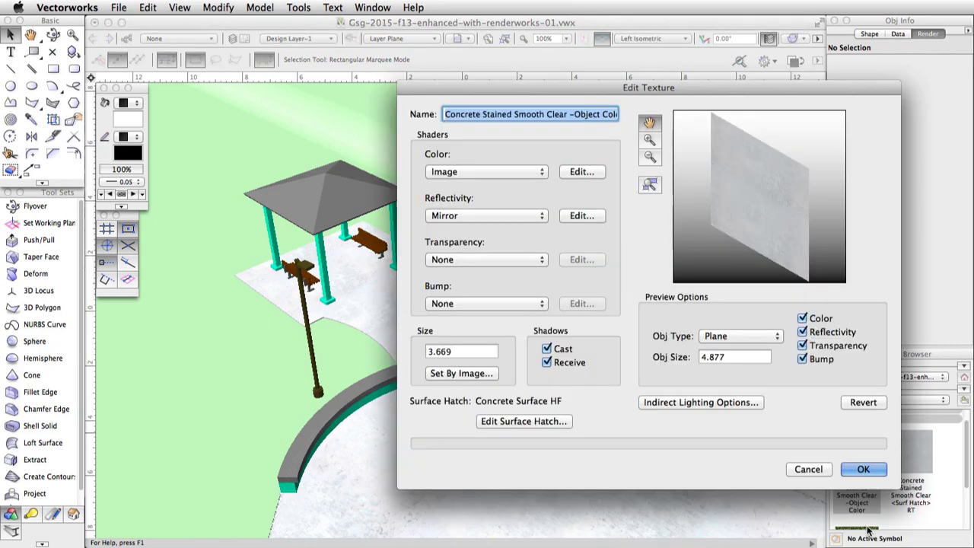
left_click(582, 172)
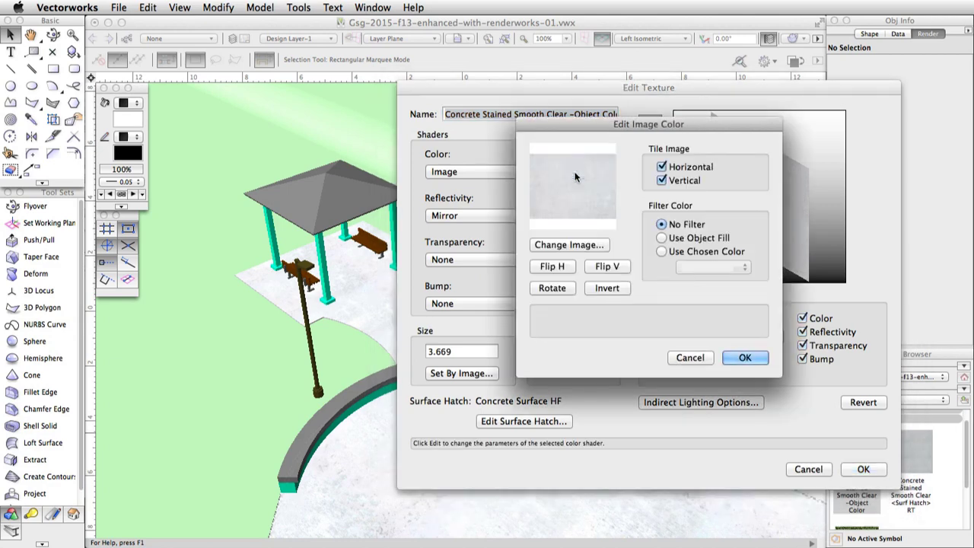
left_click(661, 238)
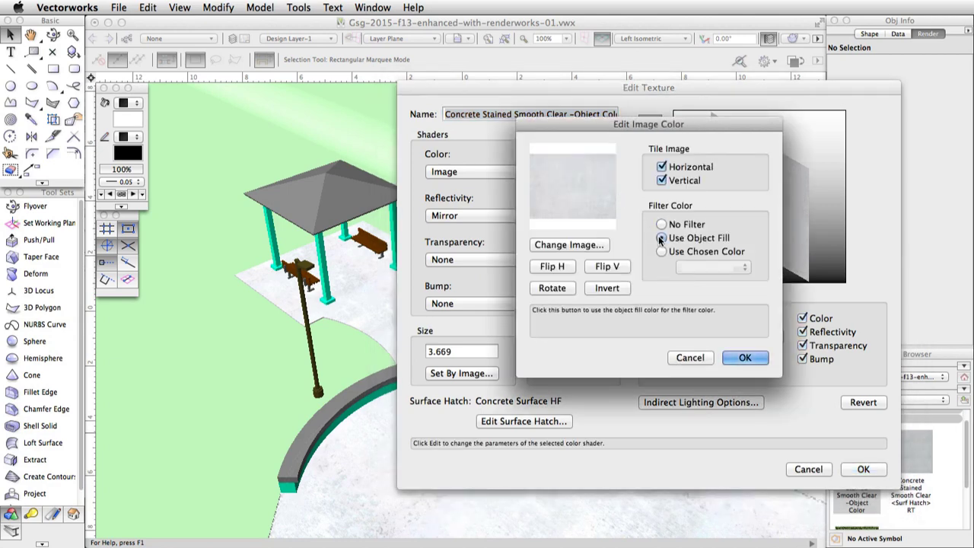
left_click(741, 356)
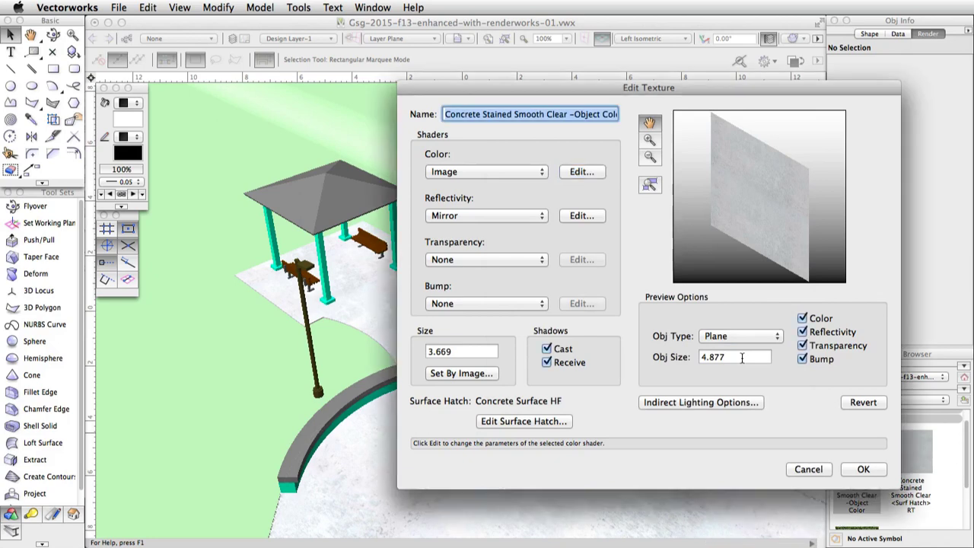
left_click(853, 469)
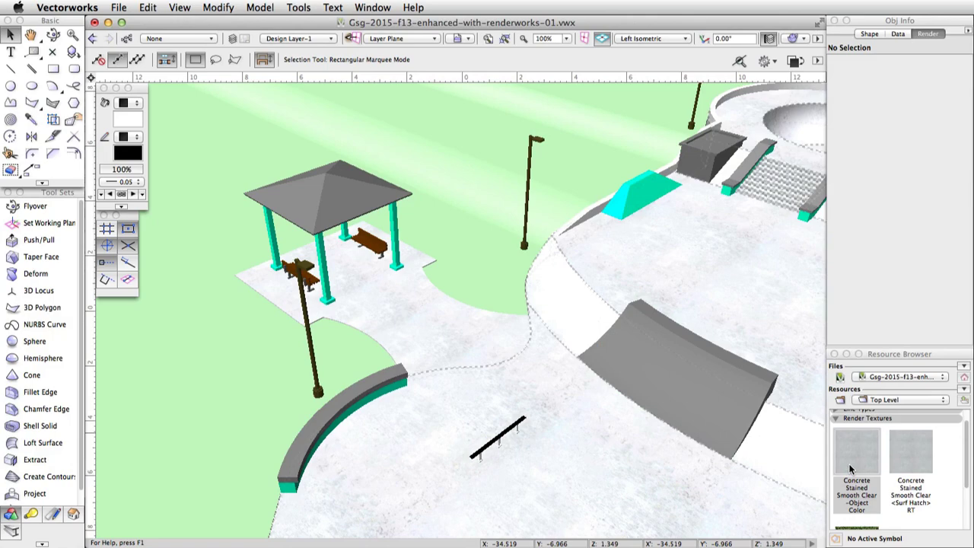
Open the group of the faceted ramp at the park's edge and apply the Object Color concrete texture to its gray body.
key("h")
left_click_drag(697, 467, 547, 304)
key("x")
middle_click_drag(547, 304, 495, 336)
double_click(496, 335)
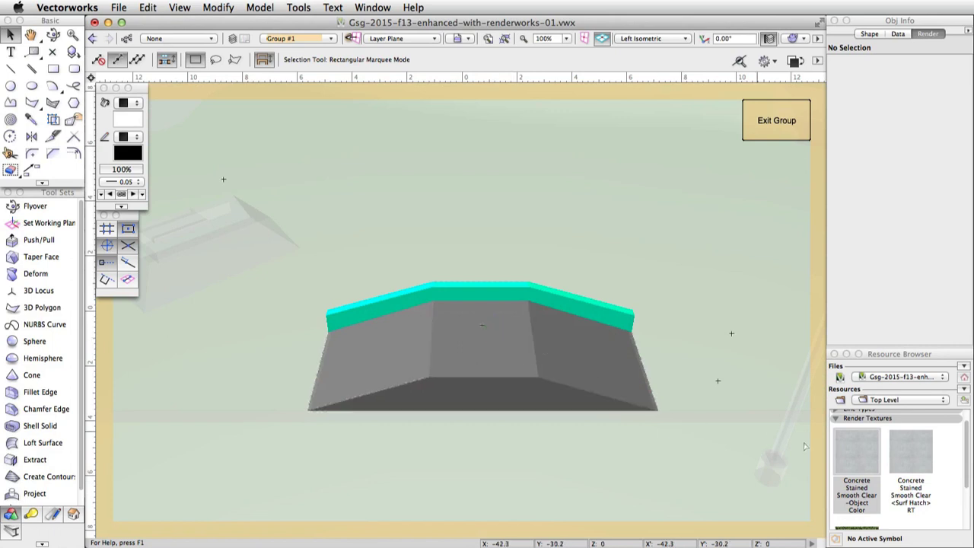
left_click_drag(861, 443, 538, 366)
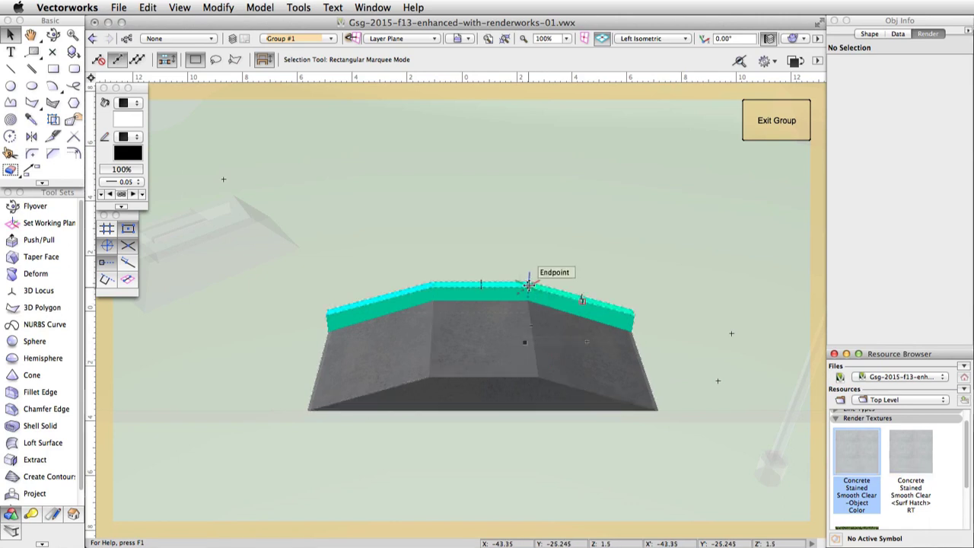
Apply the Object Color concrete texture to the ramp's green upper ledge and exit the group.
left_click(624, 314)
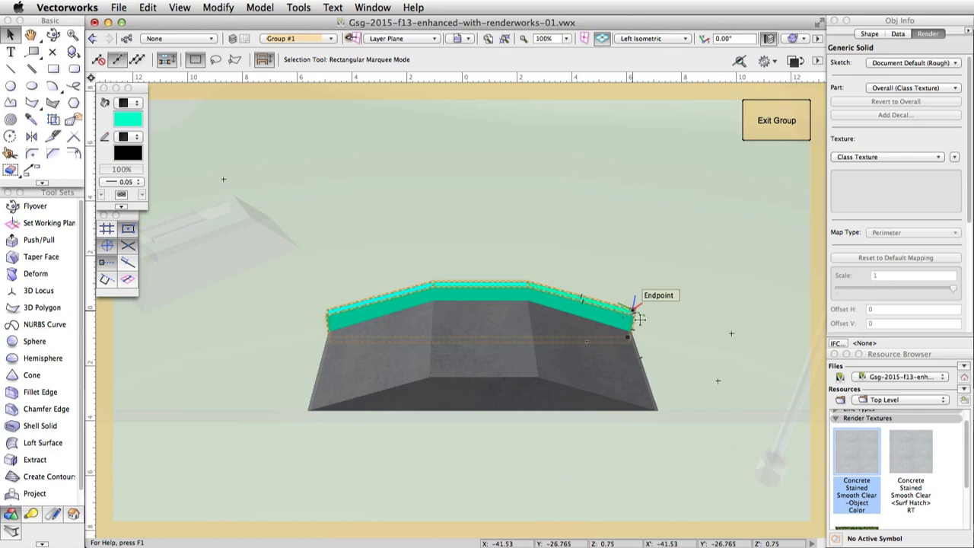
double_click(846, 452)
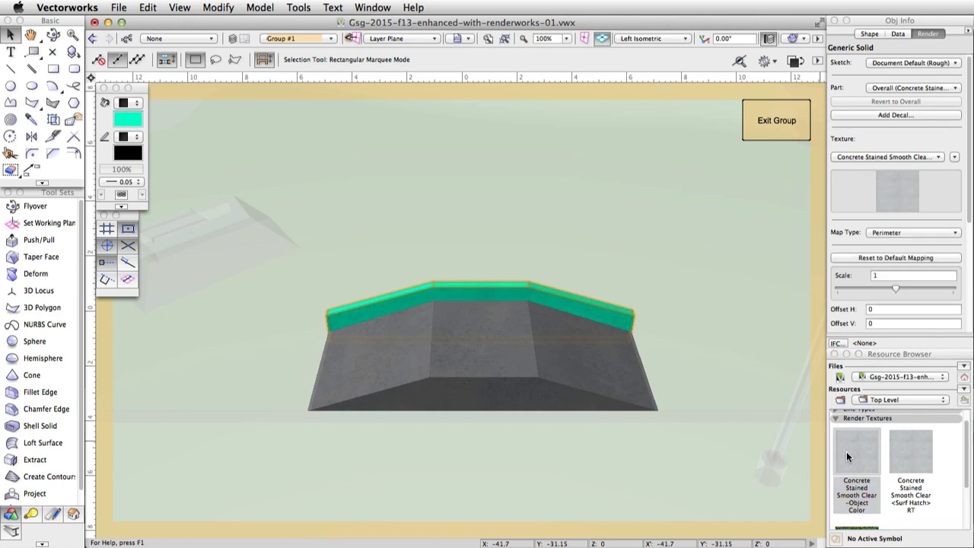
left_click(776, 122)
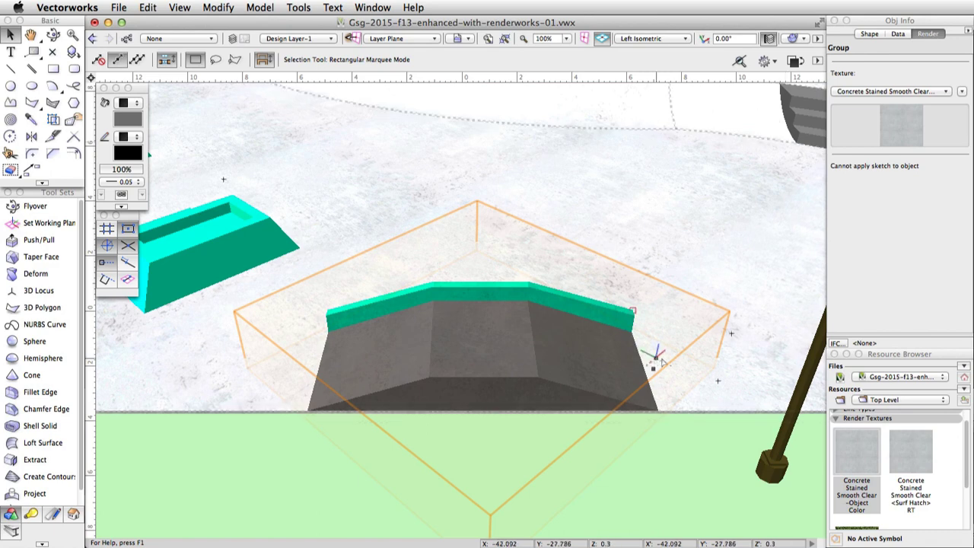
Open the 3D component of the planter box symbol inside its group for editing and render it in OpenGL.
scroll(652, 359, "down", 4)
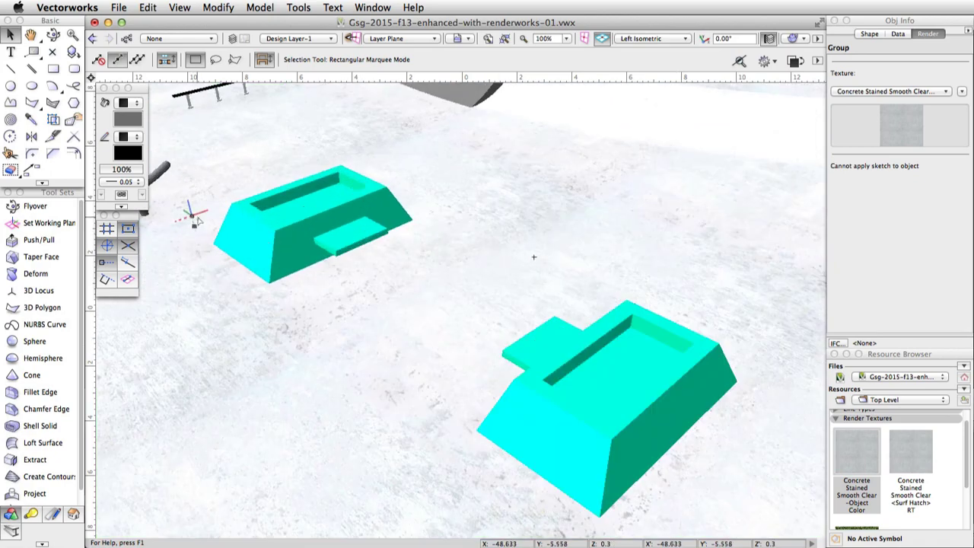
double_click(565, 351)
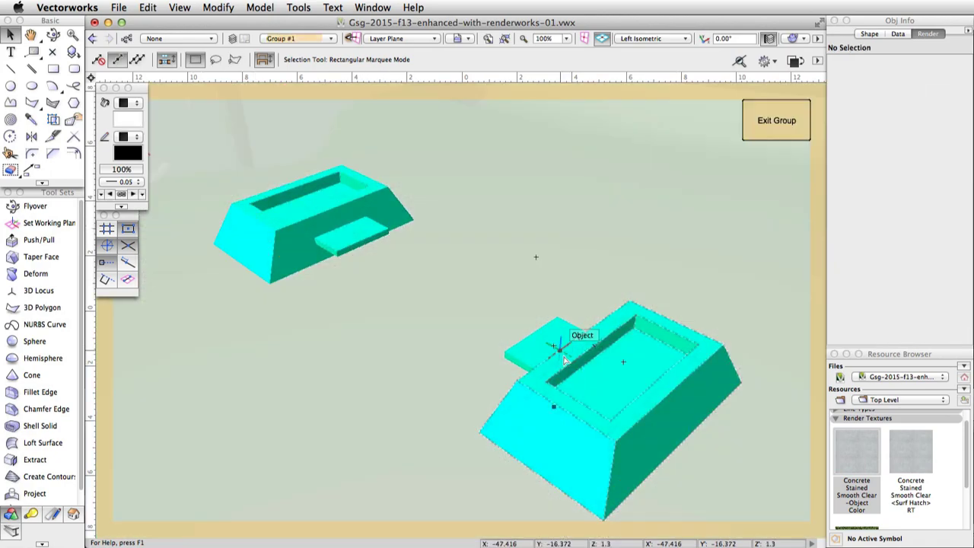
double_click(567, 355)
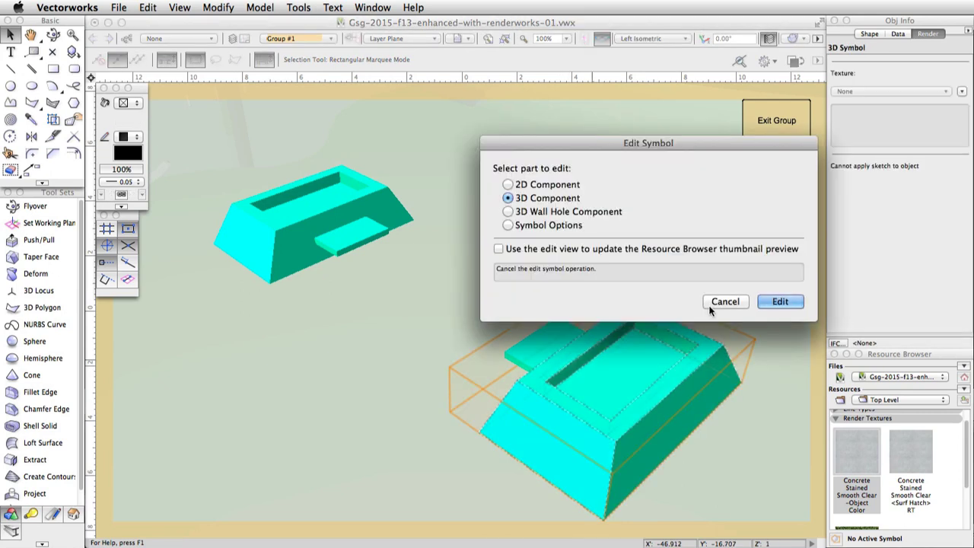
left_click(777, 301)
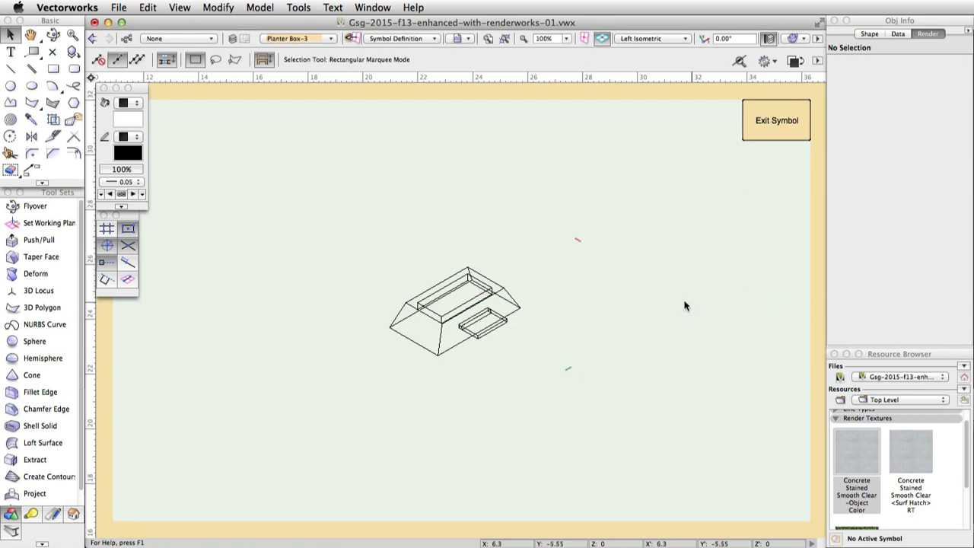
scroll(460, 304, "up", 5)
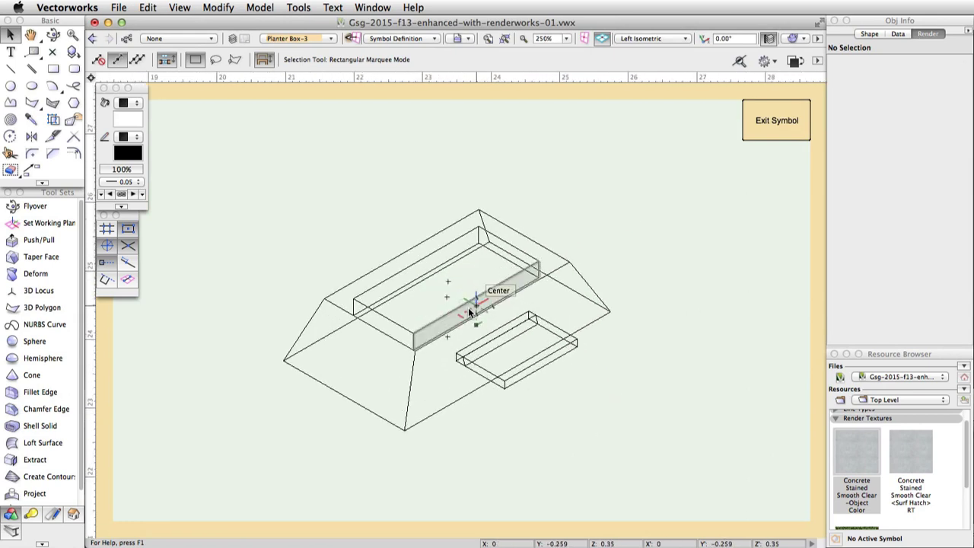
key("super+shift+g")
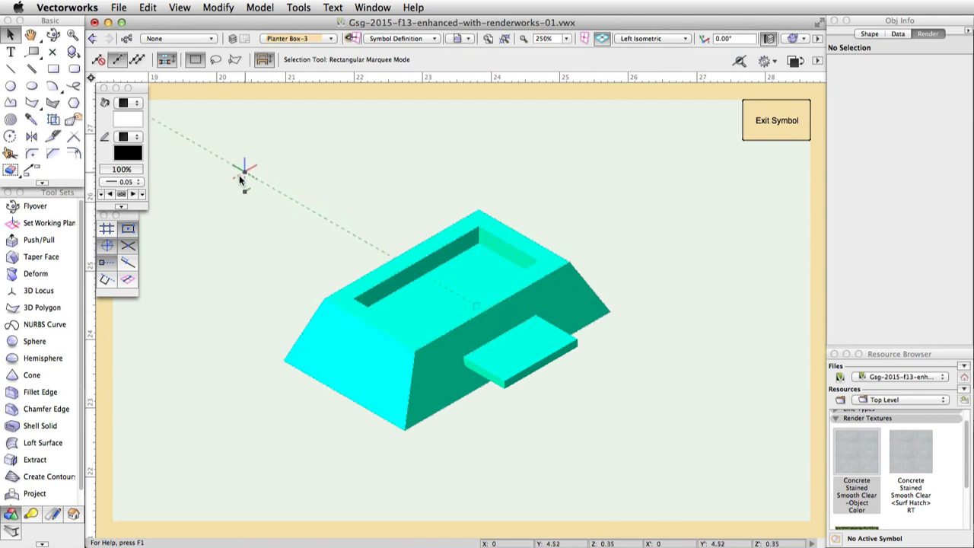
Apply the Concrete Stained Smooth Clear -Object Color texture to both solids of the planter box symbol.
left_click_drag(219, 155, 716, 477)
left_click(873, 157)
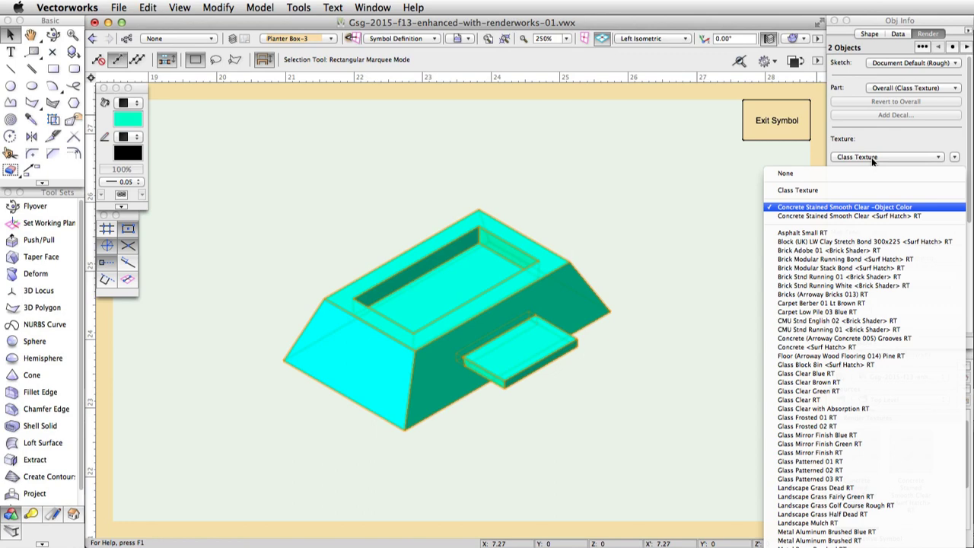
left_click(868, 207)
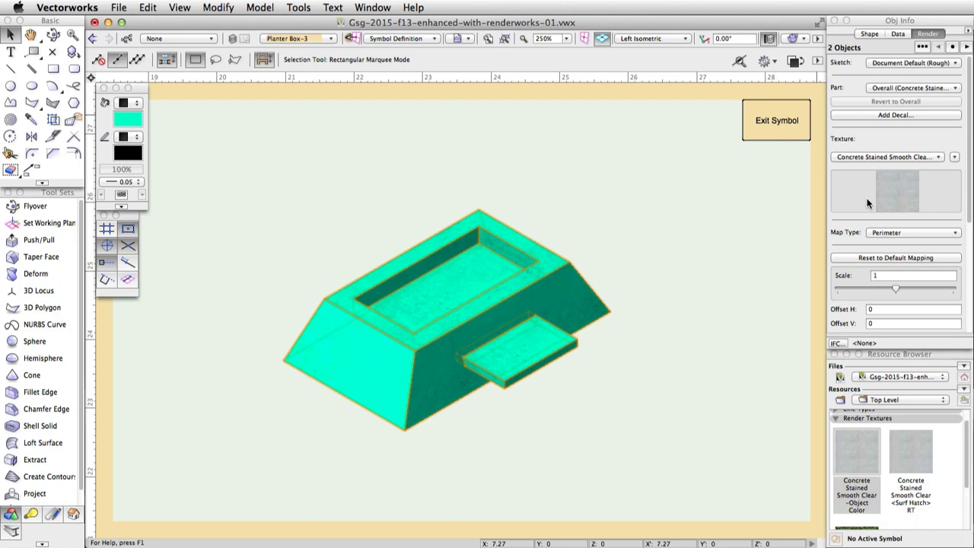
left_click(590, 370)
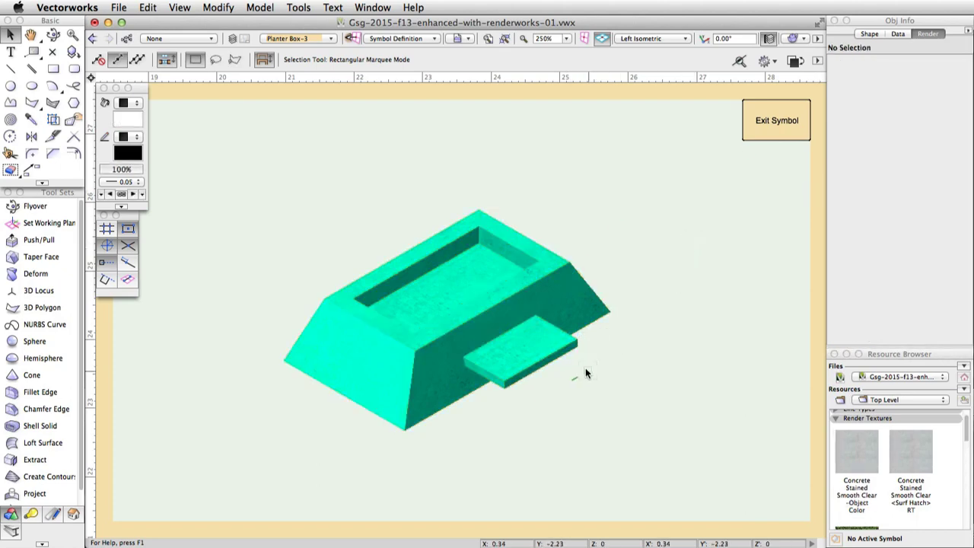
Set the fill color of the planter's small slab to gray and exit the symbol.
left_click(559, 359)
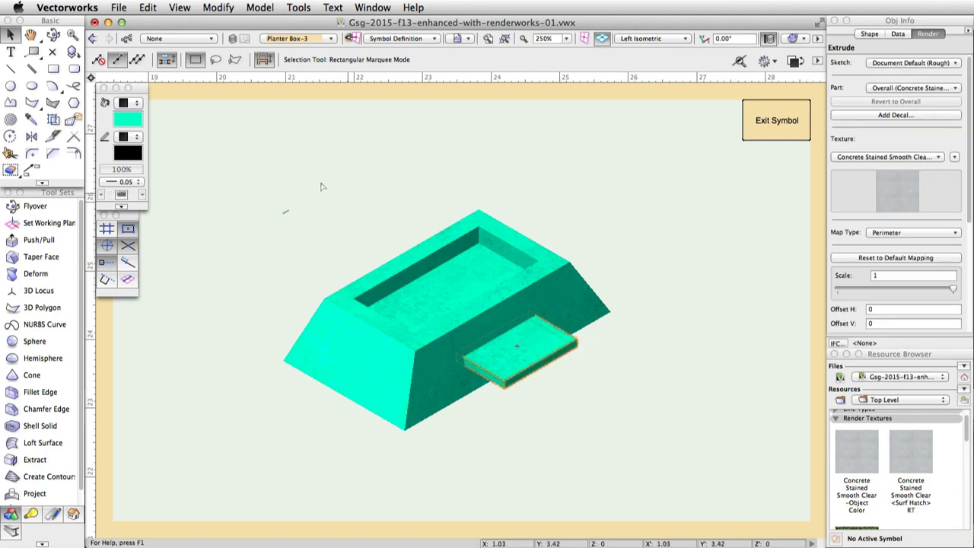
left_click(140, 120)
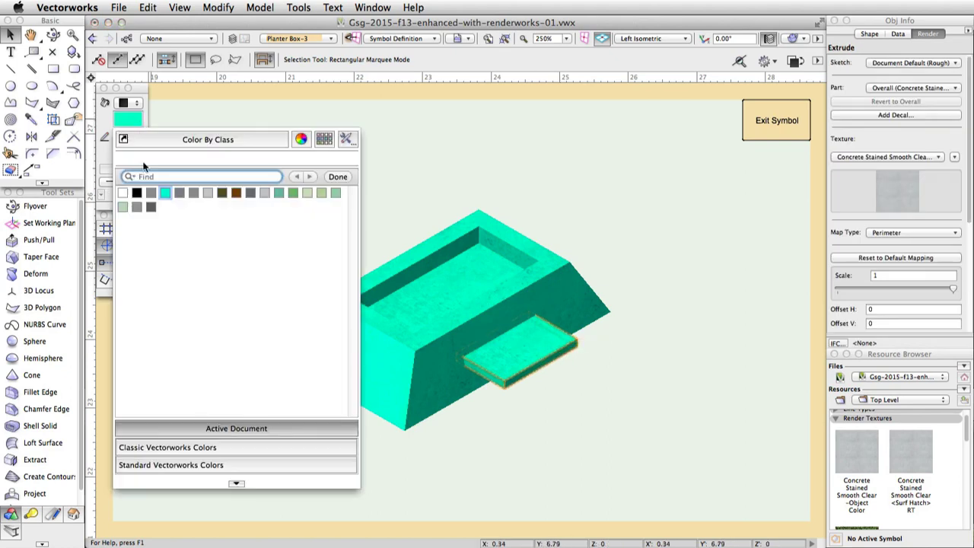
left_click(152, 190)
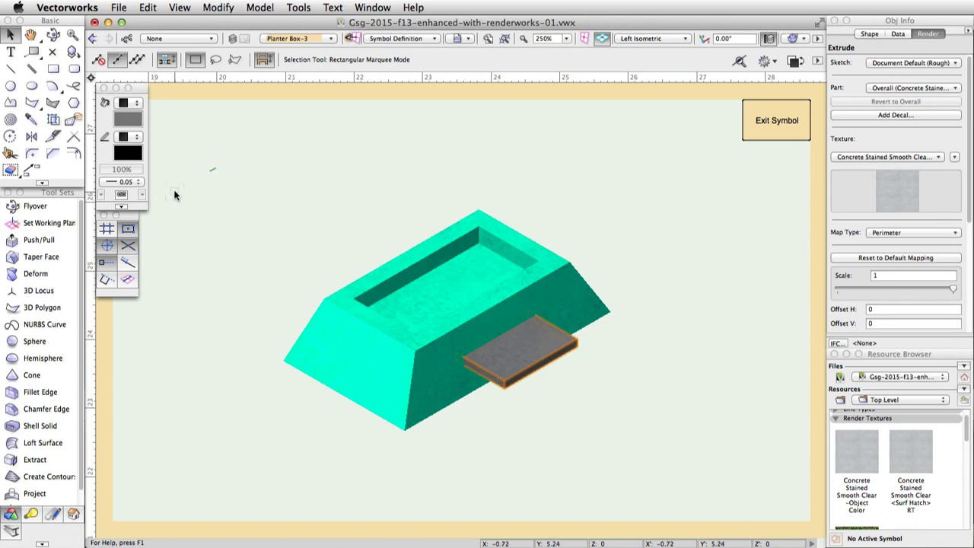
left_click(769, 130)
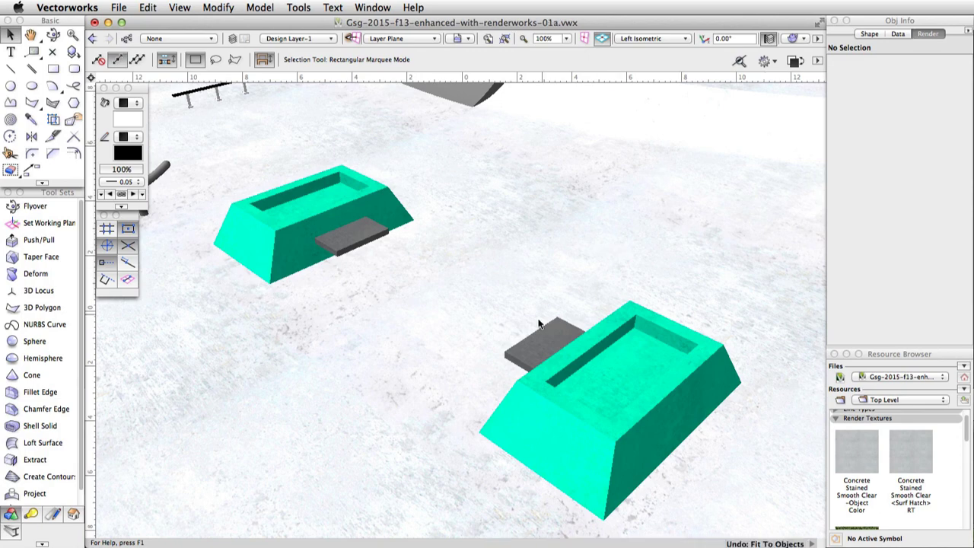
Apply the Concrete Stained Smooth Clear -Object Color texture to the large curved gray ramp in the middle of the park.
scroll(515, 341, "down", 5)
scroll(457, 95, "up", 5)
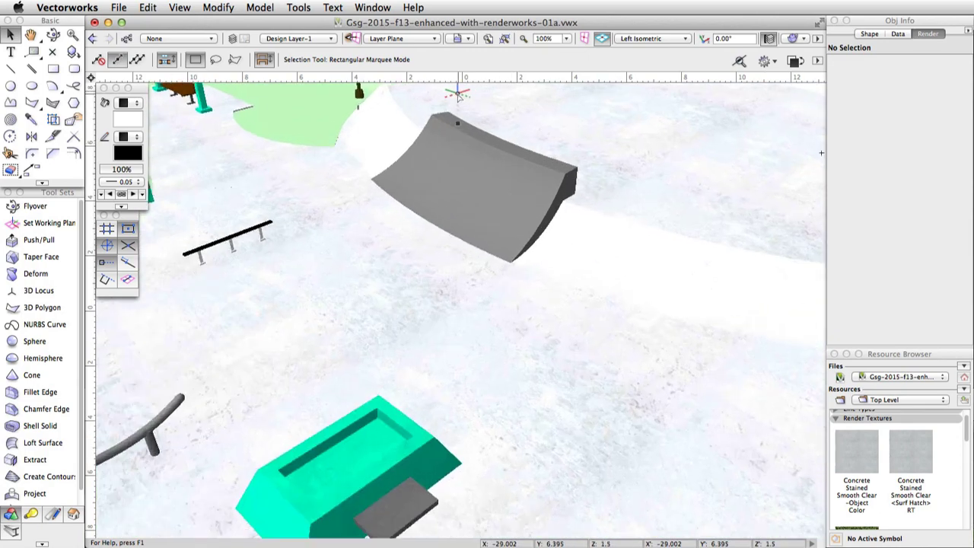
scroll(457, 95, "up", 2)
left_click(497, 173)
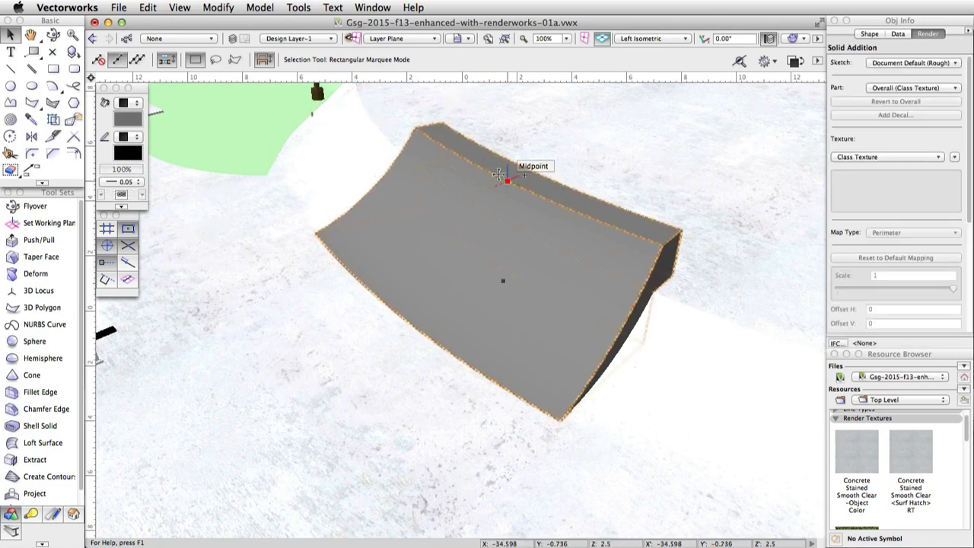
left_click(863, 156)
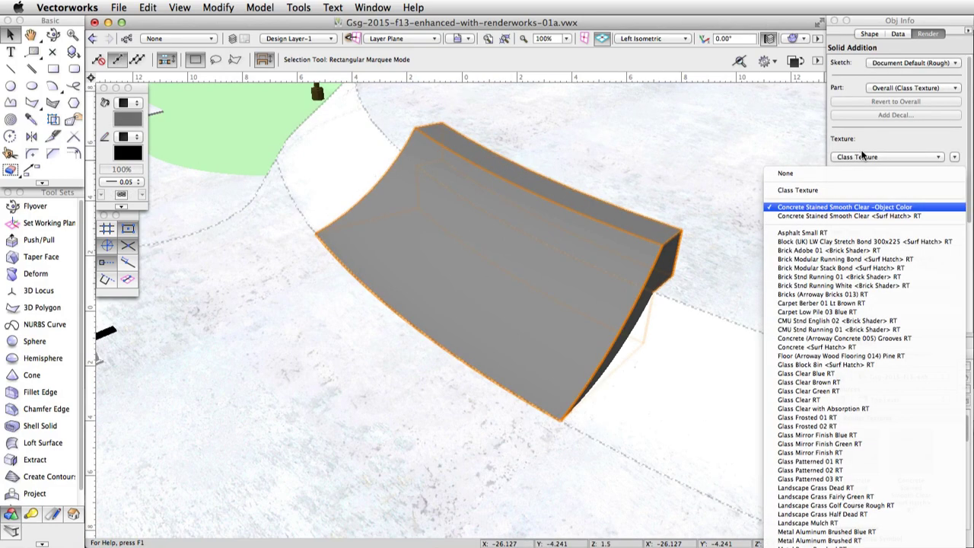
left_click(864, 206)
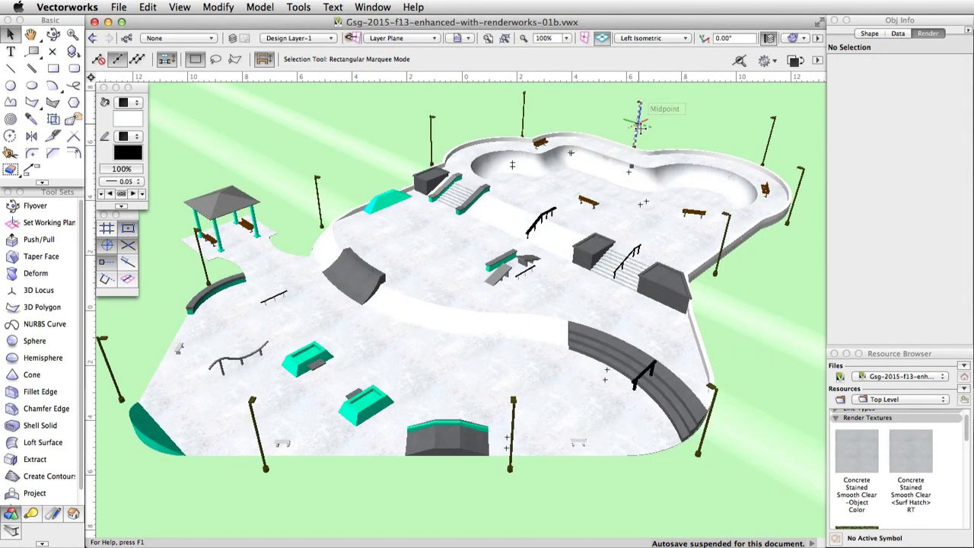
Apply the Concrete Stained Smooth Clear -Object Color texture to the NURBS surface forming the floor of the bowl.
middle_click_drag(640, 126, 751, 152, "shift")
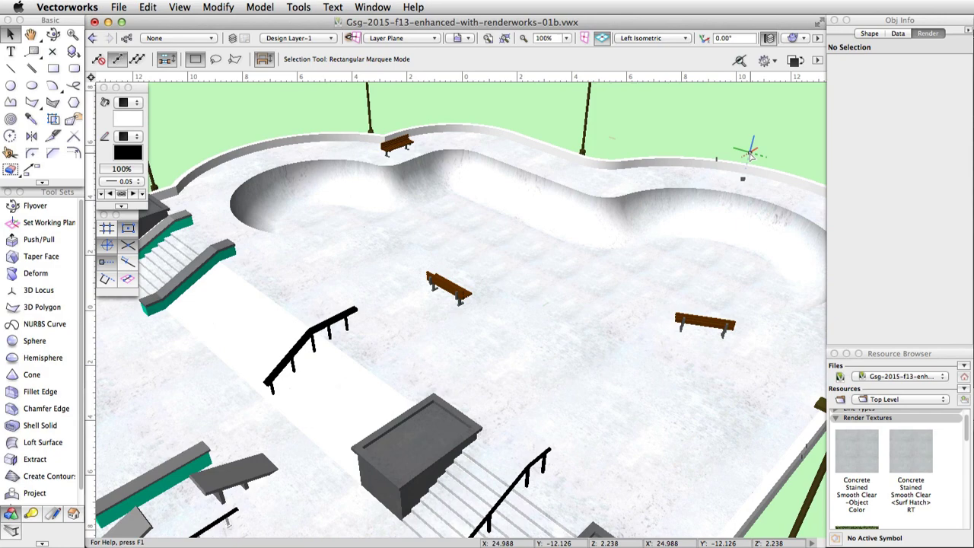
left_click(533, 251)
left_click(849, 158)
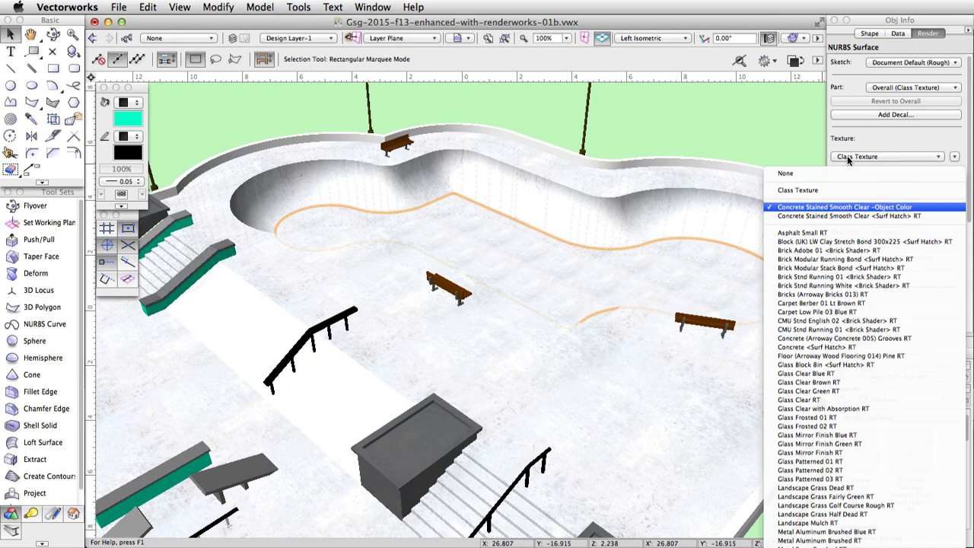
left_click(853, 206)
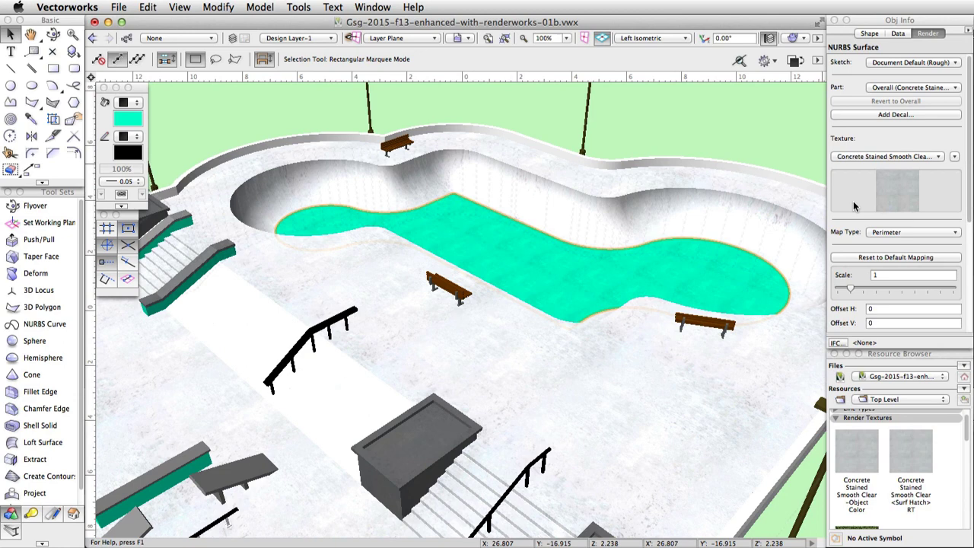
Switch the bowl floor's texture mapping to Plane, align it to the floor surface and enlarge it to a scale of about 1.92.
left_click(53, 119)
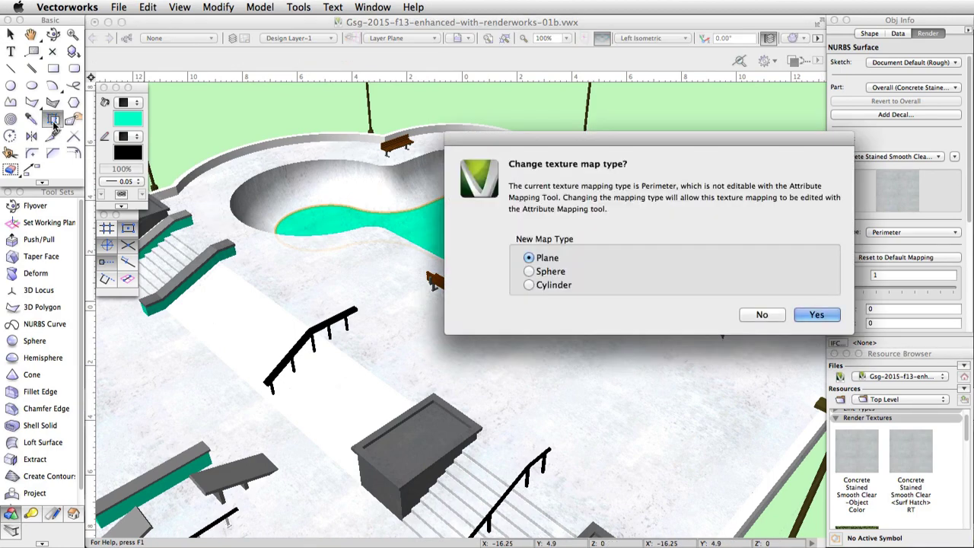
left_click(809, 316)
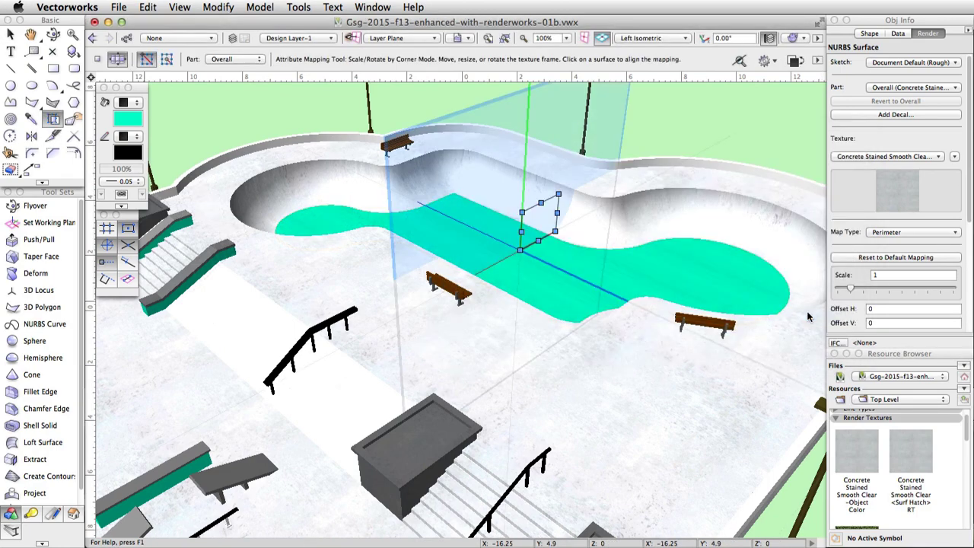
left_click(526, 279)
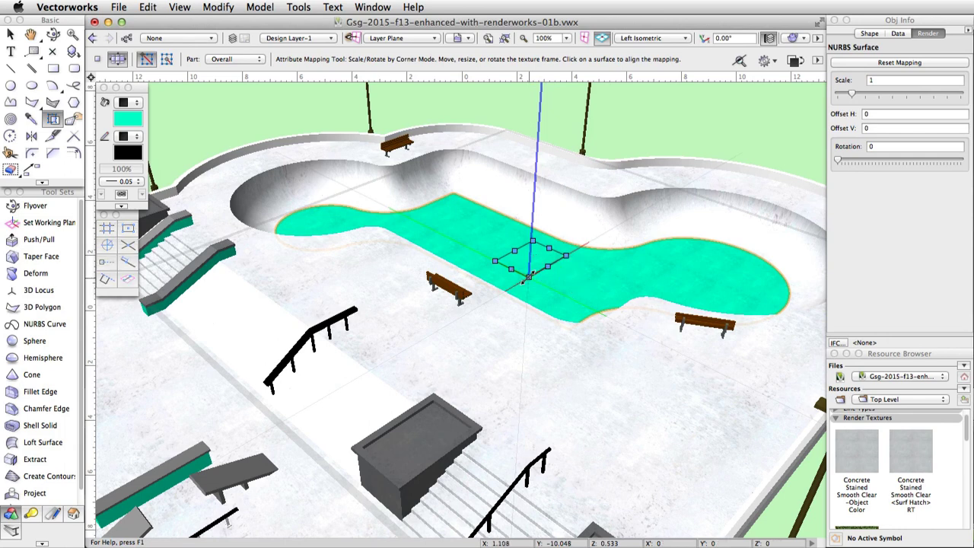
left_click_drag(527, 277, 526, 319)
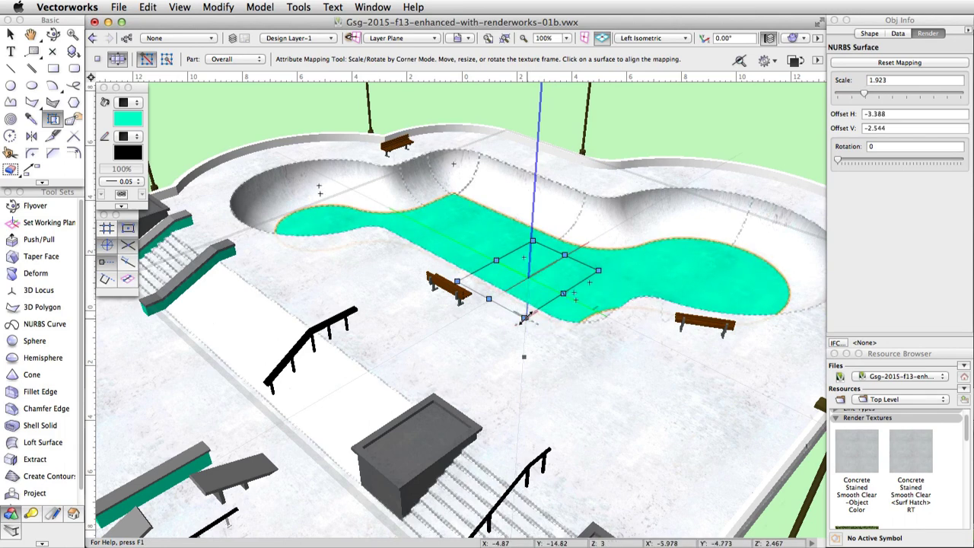
key("x")
key("x")
Apply the Shingles White <Surf Hatch> RT texture from the Textures_Exterior Finishes.vwx library to the pavilion roof.
middle_click_drag(525, 319, 260, 323, "shift")
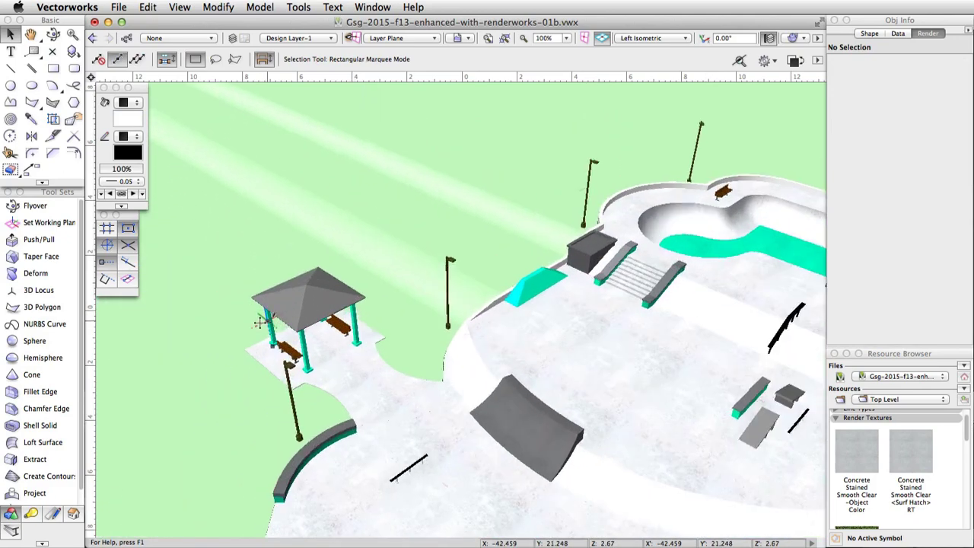
scroll(259, 323, "up", 5)
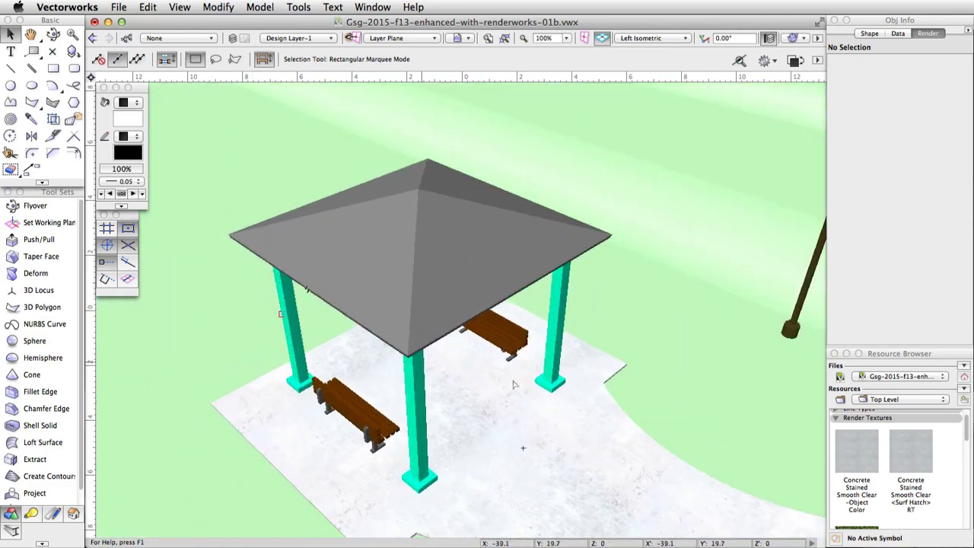
left_click(883, 377)
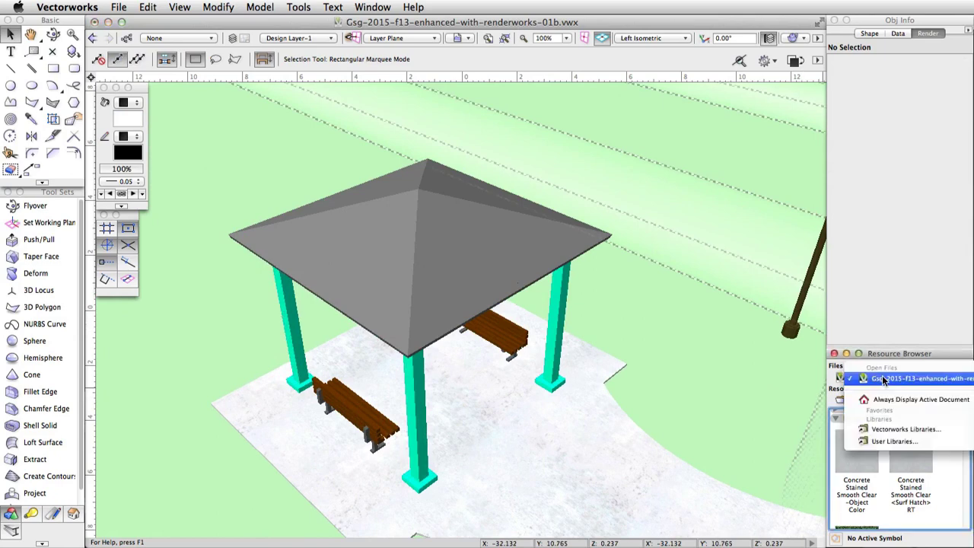
left_click(873, 430)
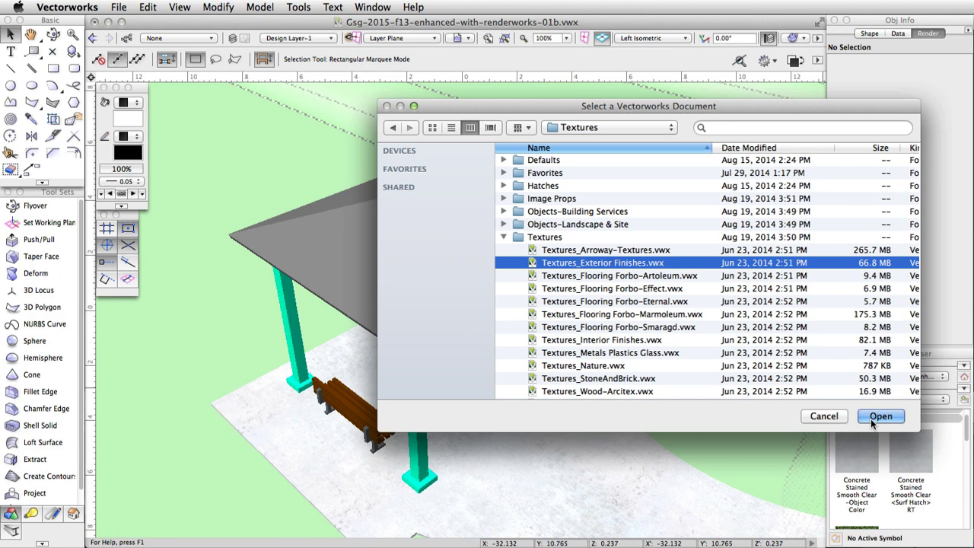
left_click(872, 419)
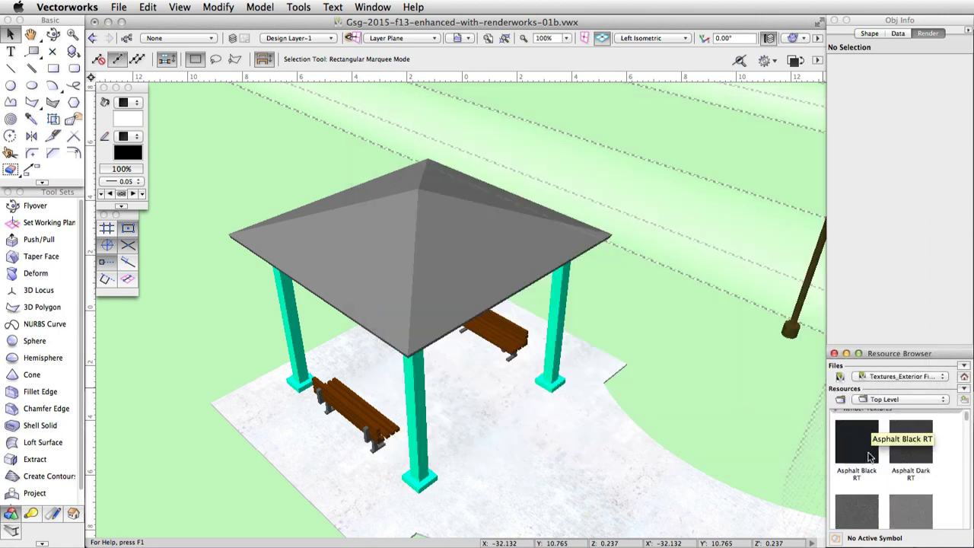
scroll(870, 457, "down", 15)
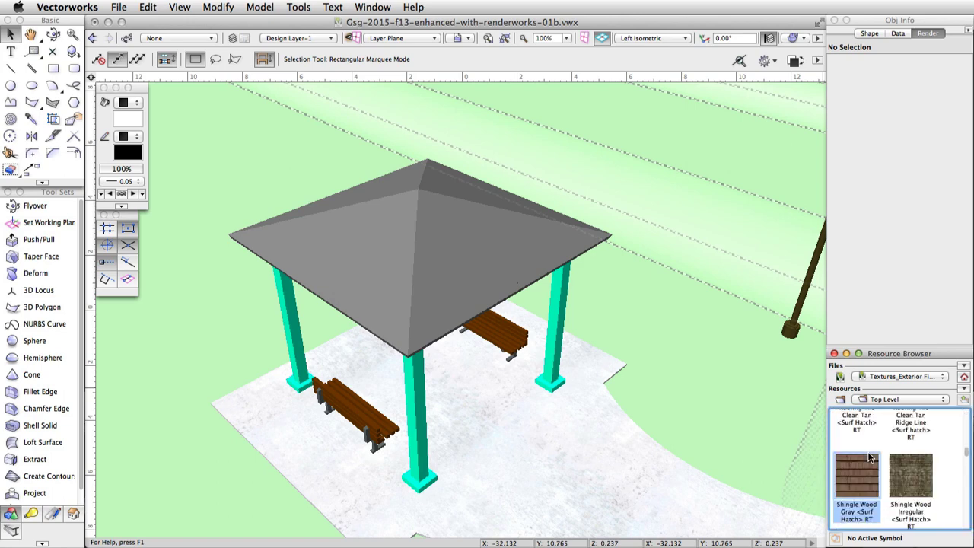
scroll(870, 456, "down", 3)
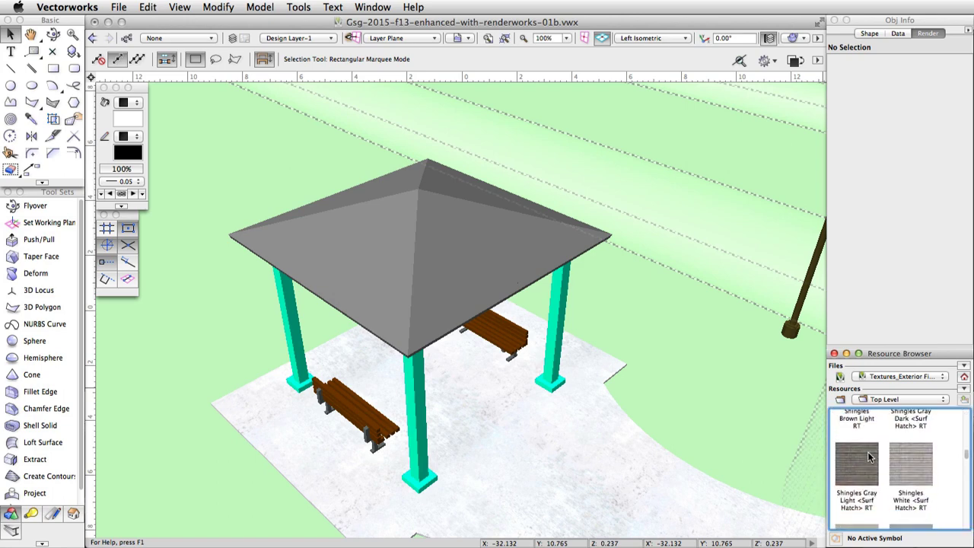
mouse_move(909, 462)
left_mouse_down()
mouse_move(495, 269)
mouse_move(457, 216)
mouse_move(462, 200)
left_mouse_up()
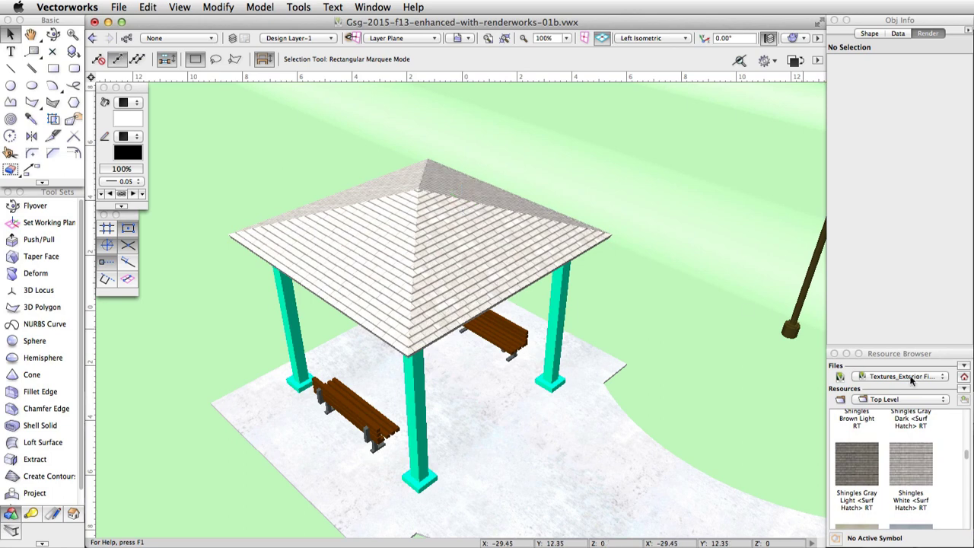
Edit the current document's Shingles White texture so its image color is filtered with Use Object Fill.
left_click(965, 378)
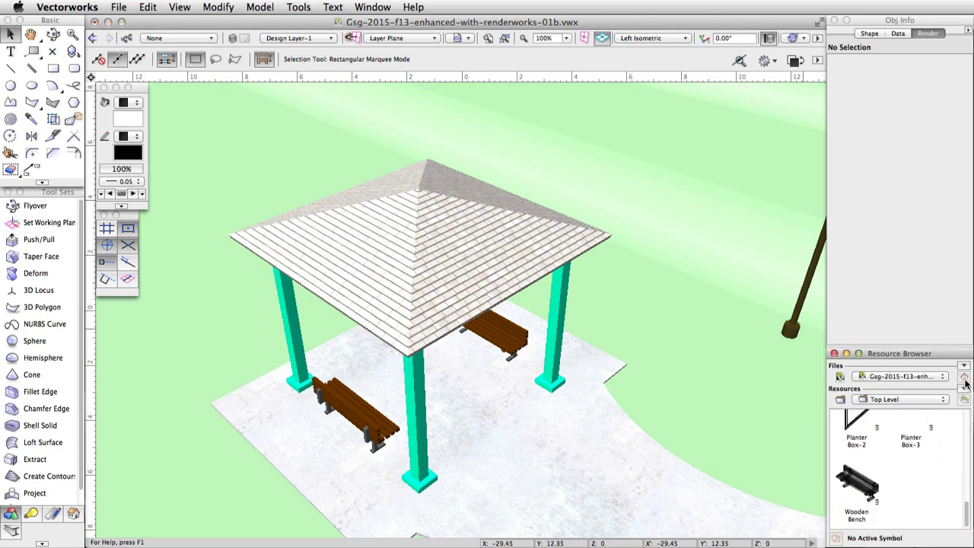
scroll(949, 428, "up", 5)
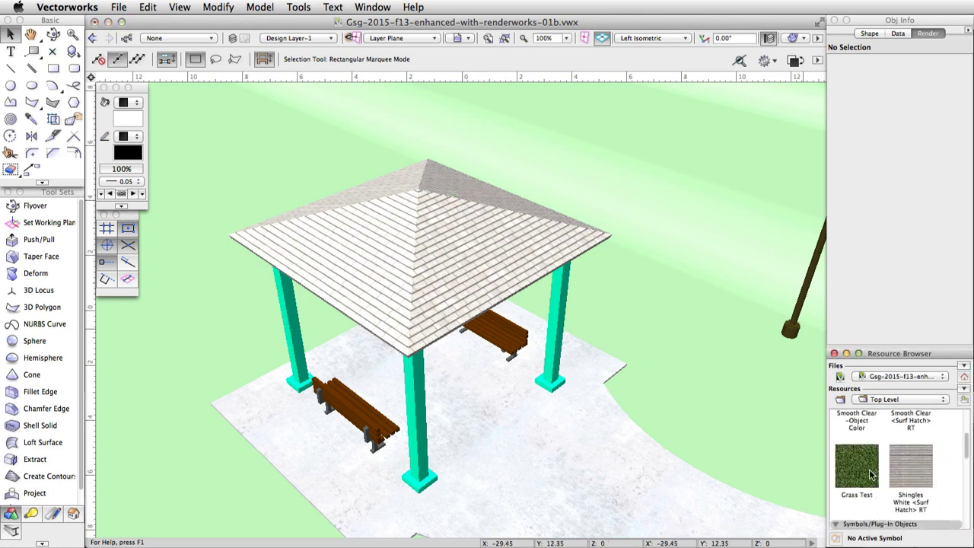
right_click(896, 451)
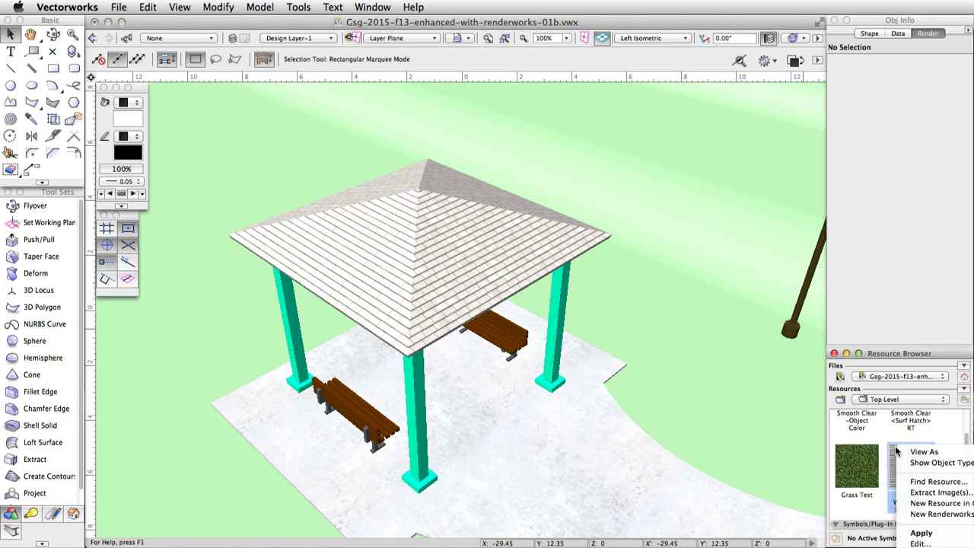
left_click(919, 544)
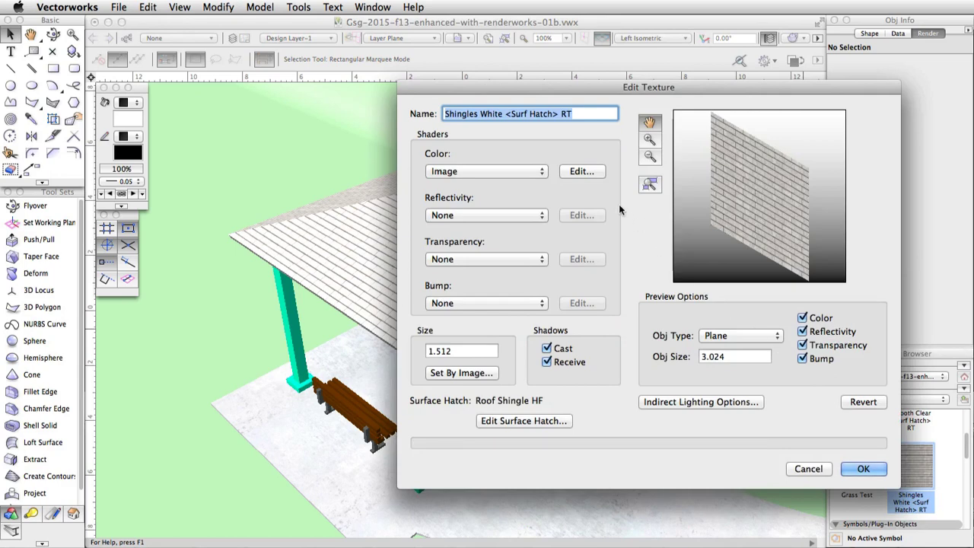
left_click(591, 172)
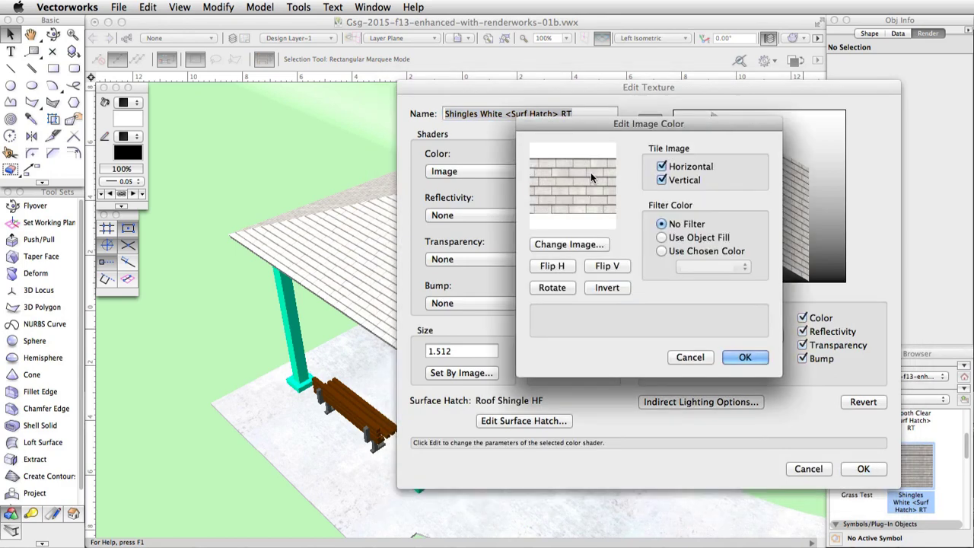
left_click(662, 237)
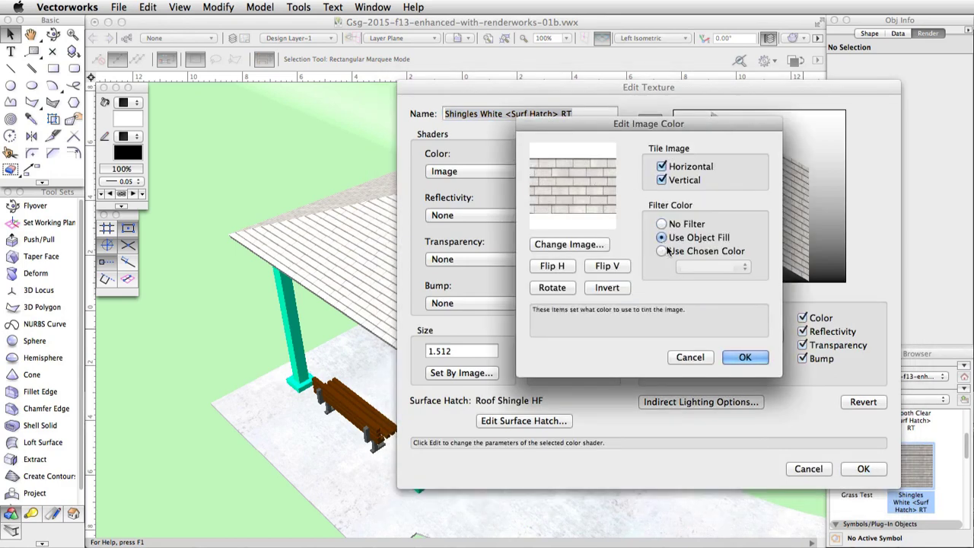
left_click(742, 356)
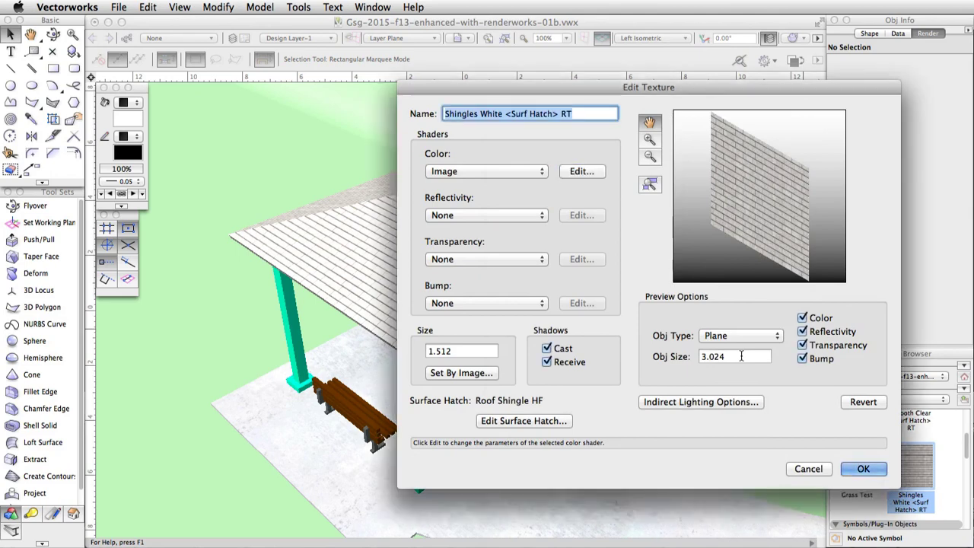
Rename the shingles texture "Shingles - Object Color" and accept the texture edits.
left_click_drag(592, 114, 490, 111)
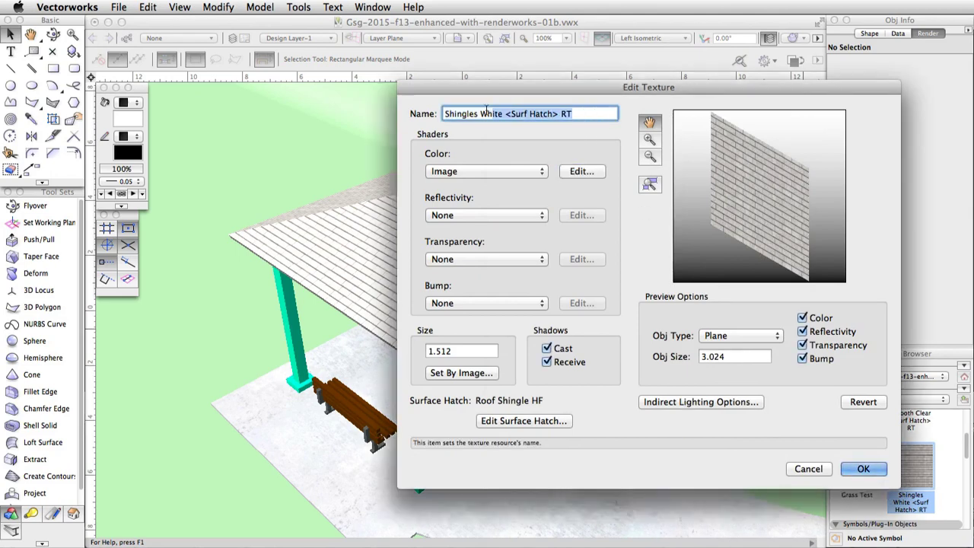
type("- Objec")
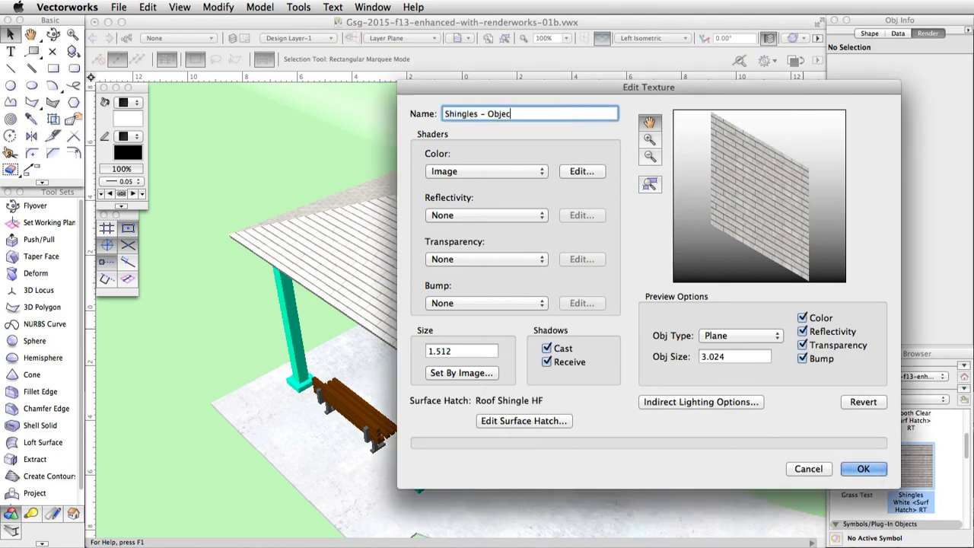
type("t Color")
left_click(851, 468)
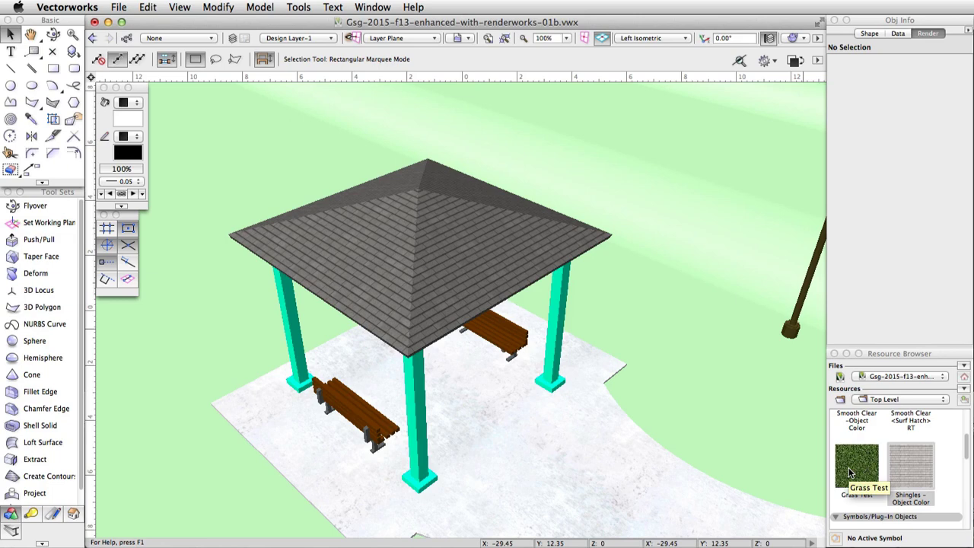
Load the Textures_Metals Plastics Glass.vwx file from the Vectorworks texture libraries into the resource list.
left_click(868, 378)
left_click(871, 429)
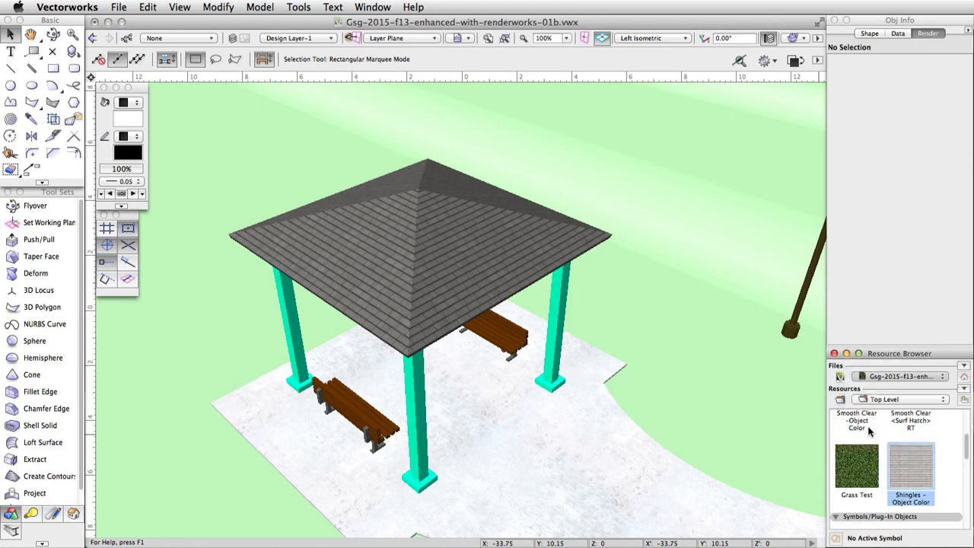
left_click(819, 248)
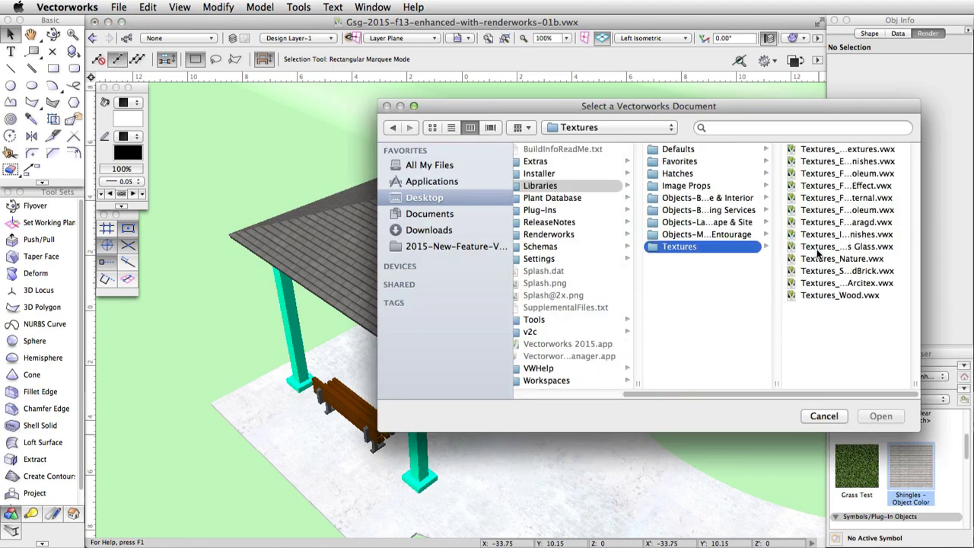
left_click(810, 249)
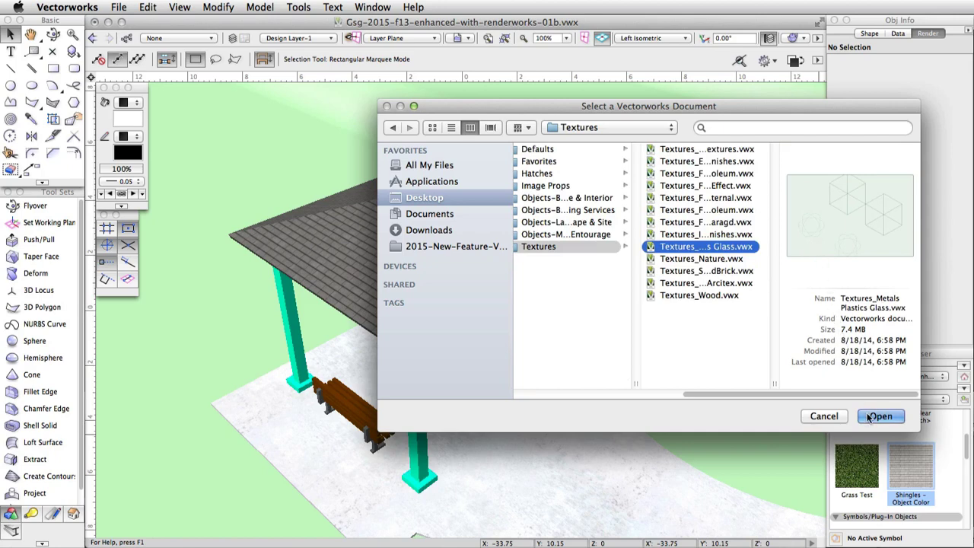
left_click(879, 416)
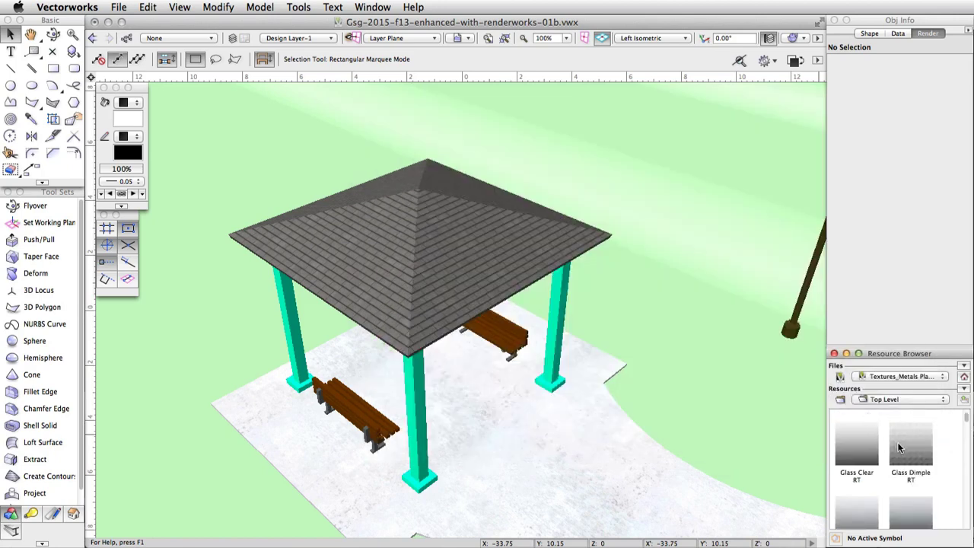
Apply the Metal Stainless Steel RT texture to the wavy tubular grind rail near the curved planter wall.
scroll(896, 441, "down", 5)
scroll(896, 442, "down", 10)
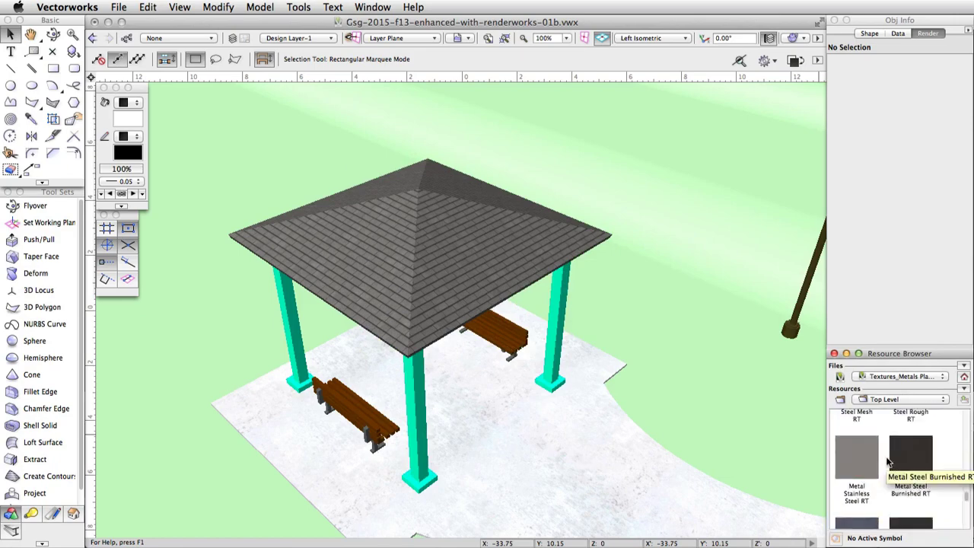
scroll(487, 157, "down", 5)
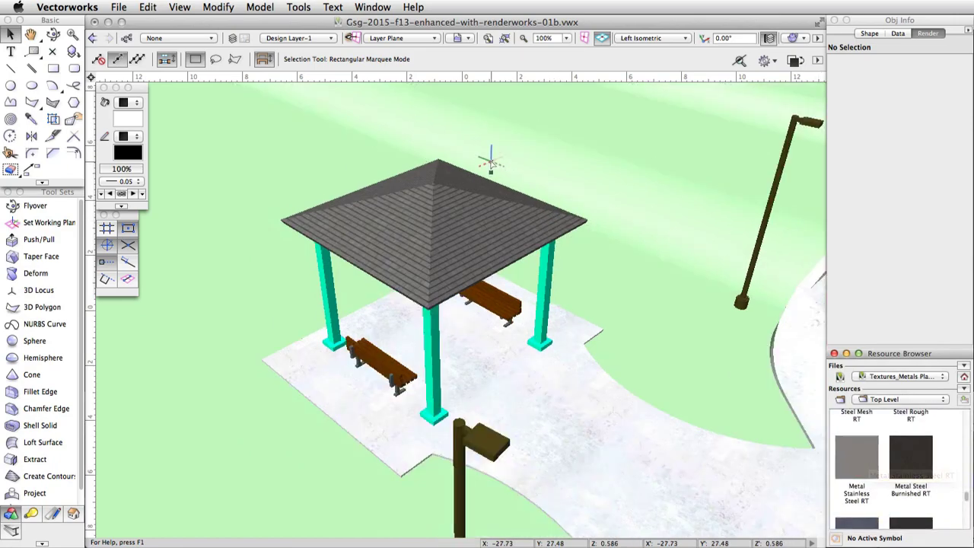
scroll(465, 153, "down", 3)
scroll(558, 365, "up", 10)
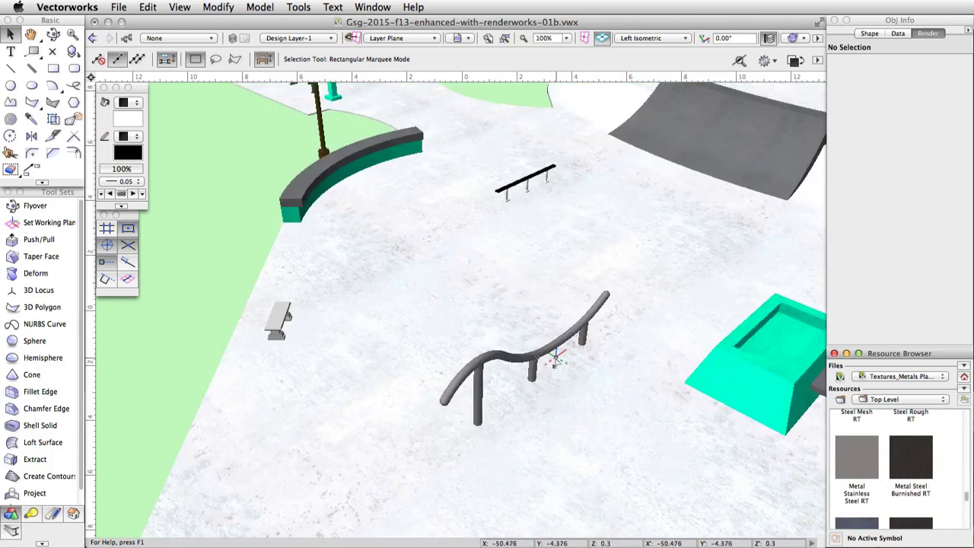
left_click_drag(865, 461, 510, 356)
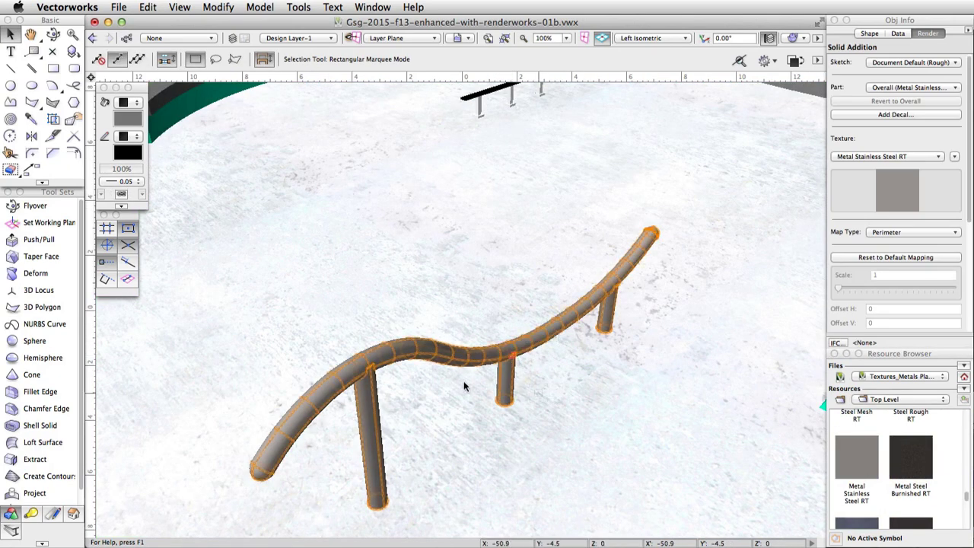
left_click(443, 393)
Open the 3D component of the straight black-topped rail symbol for editing.
scroll(442, 393, "down", 3)
scroll(496, 79, "up", 4)
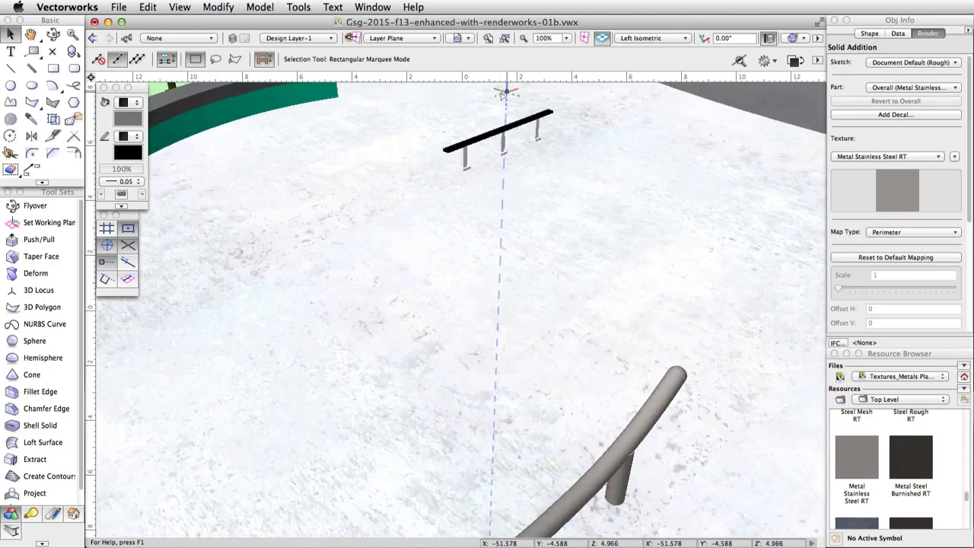
middle_click_drag(505, 106, 513, 285)
scroll(513, 285, "up", 2)
scroll(514, 284, "up", 5)
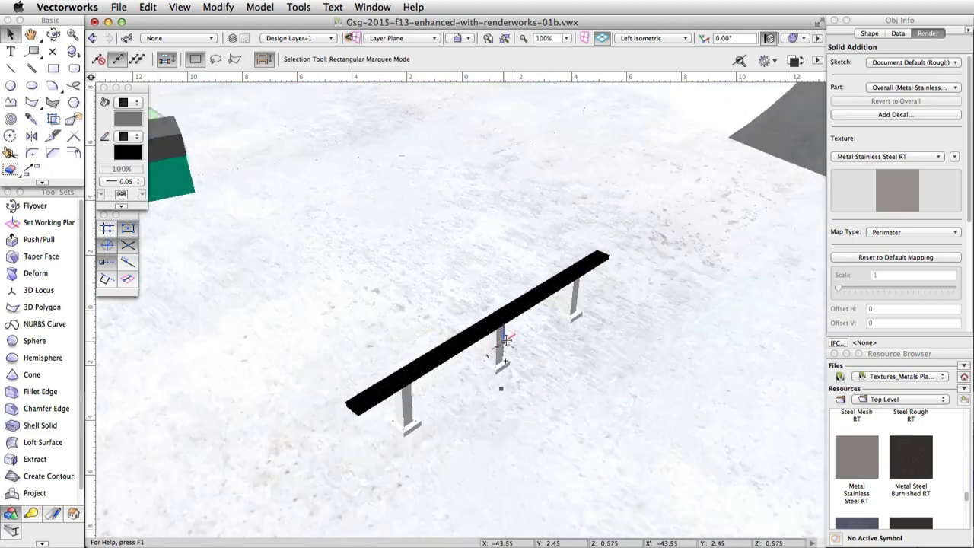
double_click(513, 299)
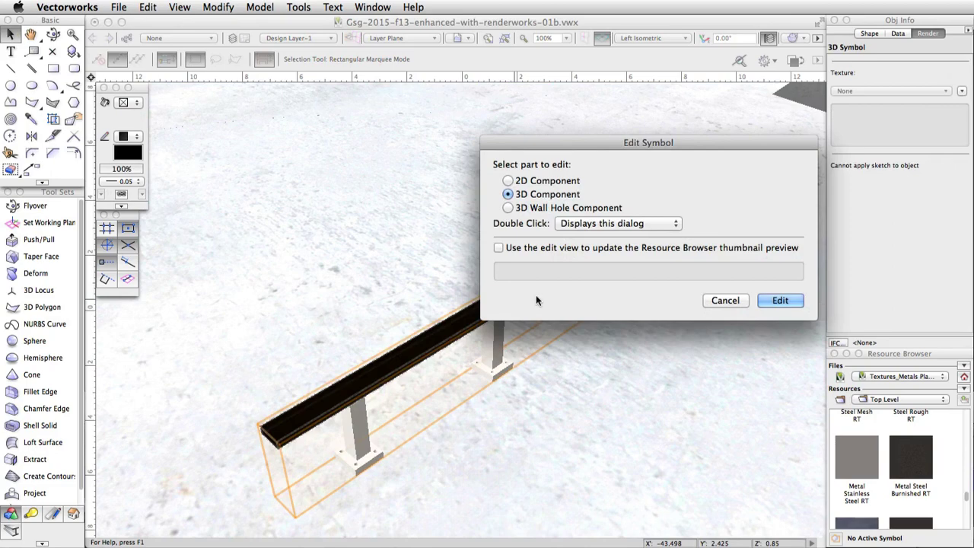
left_click(780, 300)
Apply the Metal Stainless Steel RT texture to the three support posts inside the rail symbol.
left_click(602, 299)
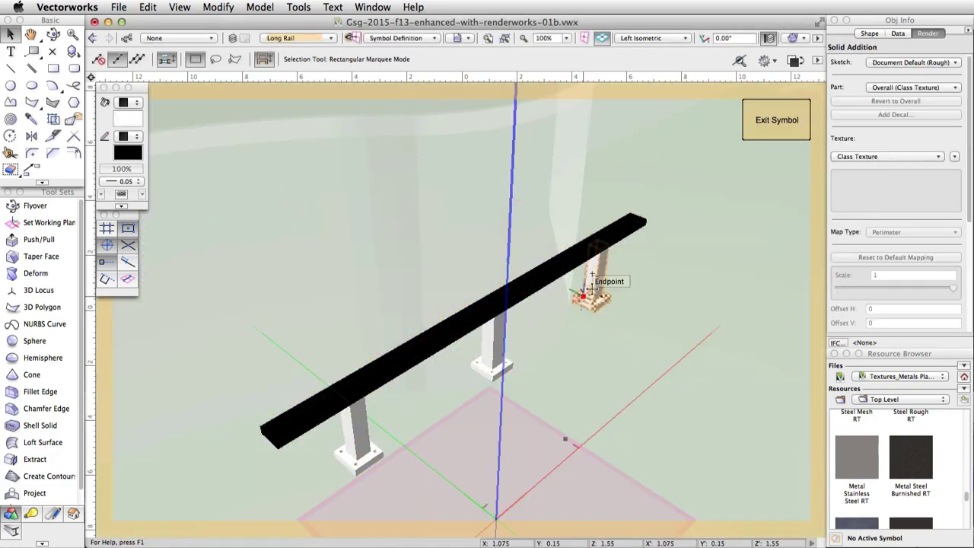
left_click(487, 359, "shift")
left_click(362, 442, "shift")
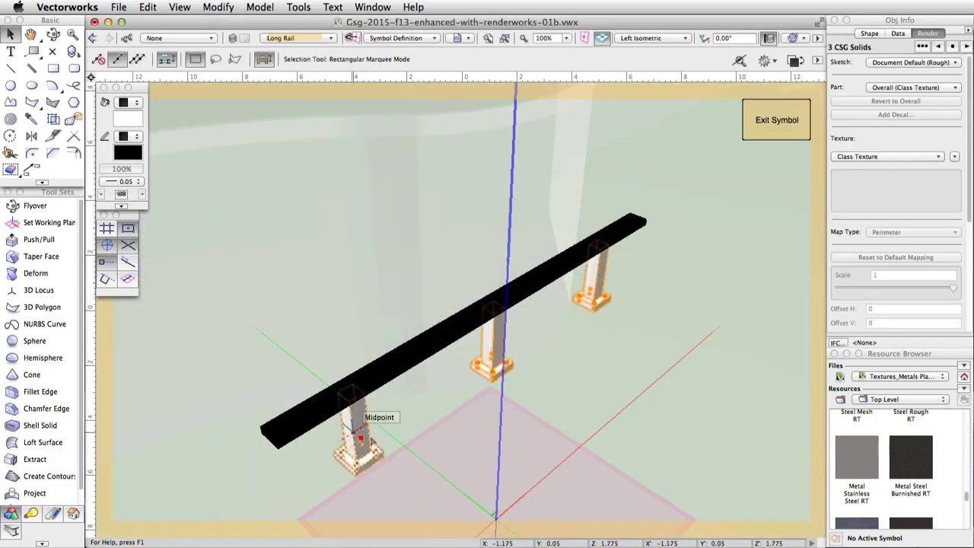
double_click(845, 447)
Apply the Metal Anodized RT texture to the rail symbol's long top bar and exit the symbol.
left_click(571, 257)
scroll(870, 462, "down", 2)
scroll(870, 462, "down", 1)
scroll(870, 462, "up", 8)
scroll(870, 462, "up", 5)
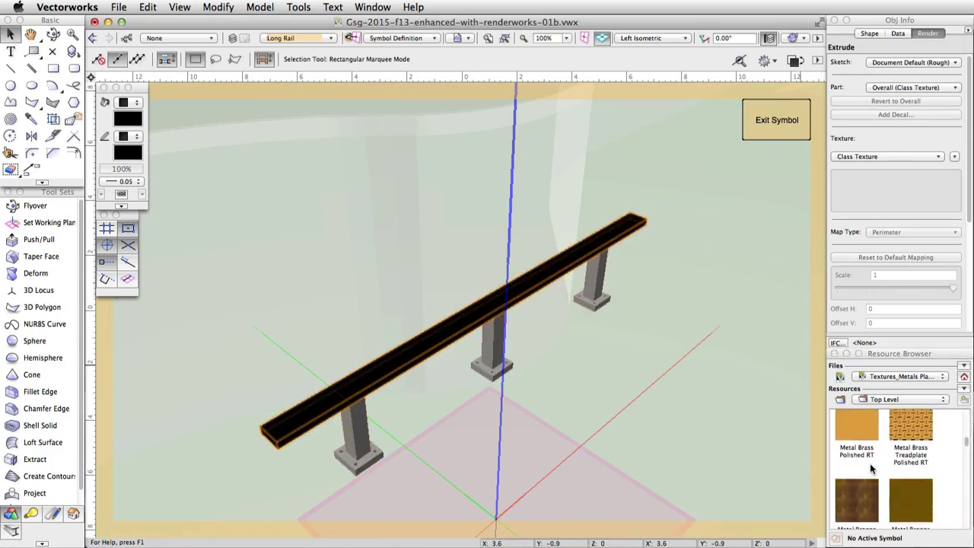
double_click(912, 436)
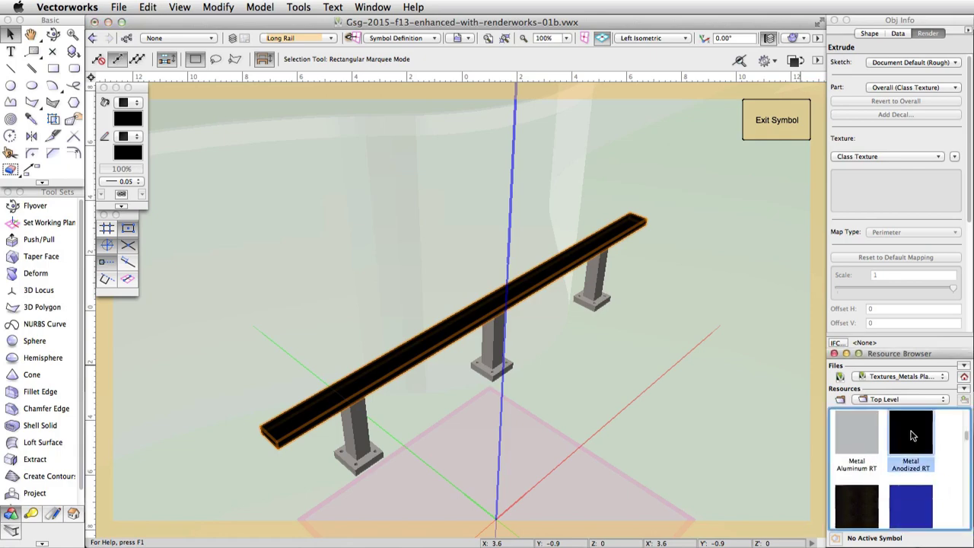
left_click(775, 130)
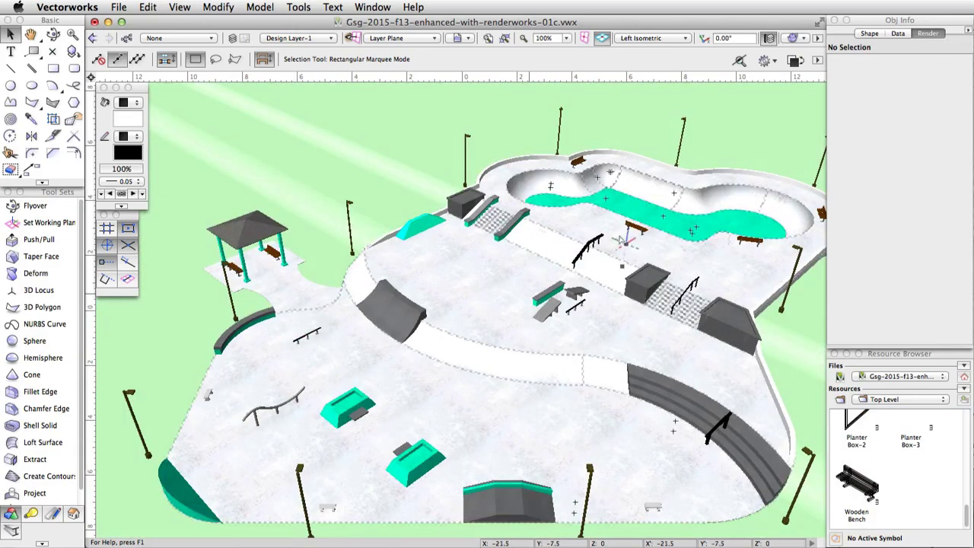
Apply the Metal Anodized RT texture to the three black handrails at the ramp and the two sets of steps.
left_click(594, 247)
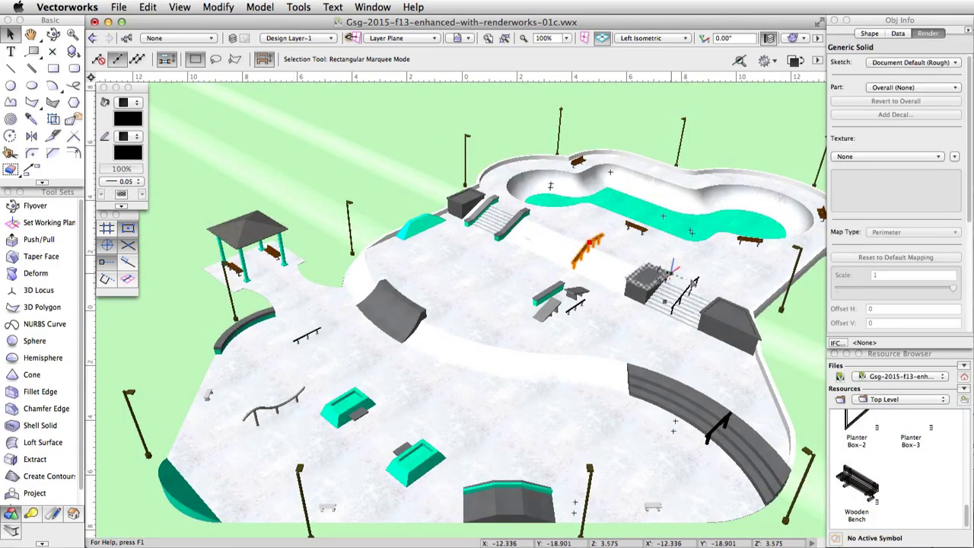
left_click(694, 283, "shift")
left_click(718, 425, "shift")
left_click(851, 159)
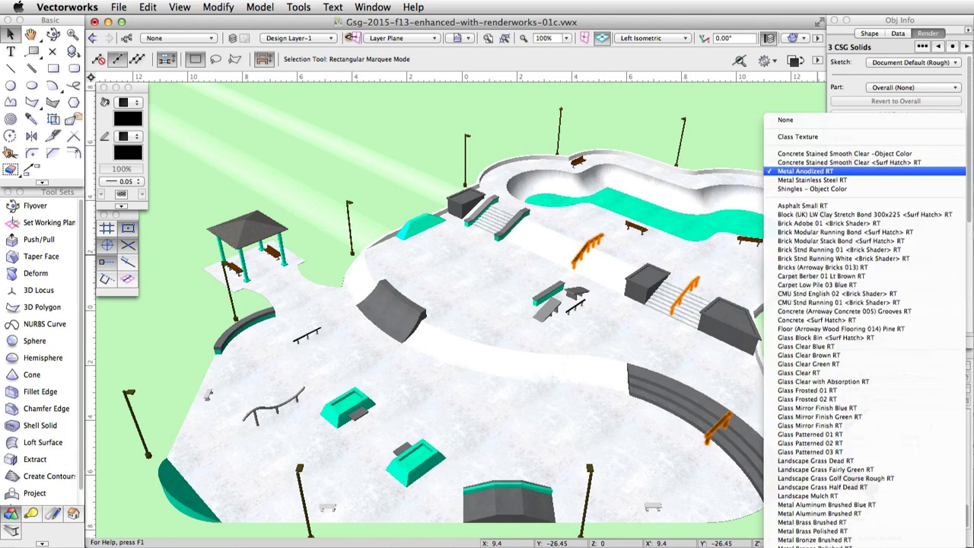
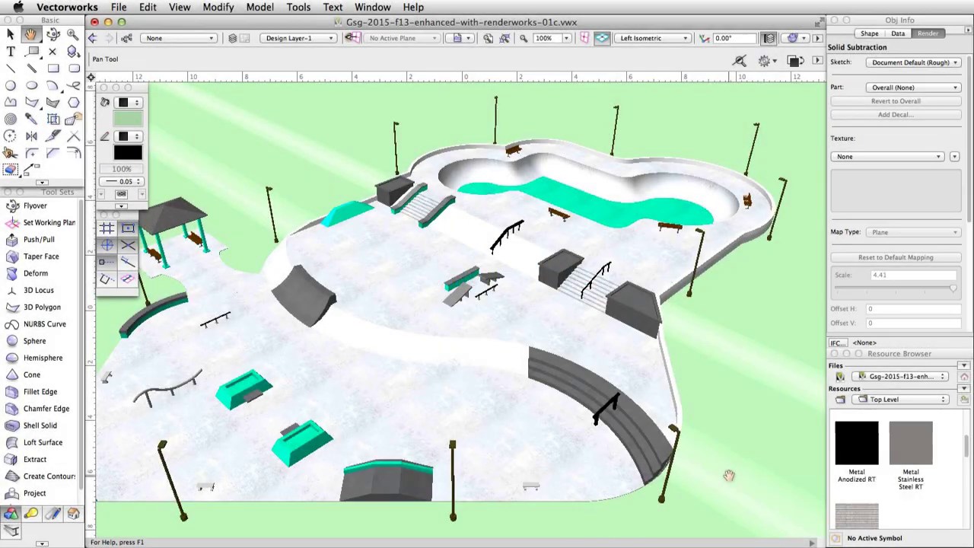
With the green ground solid selected, create a new Renderworks texture named Grass in the current document.
left_click_drag(730, 476, 468, 327)
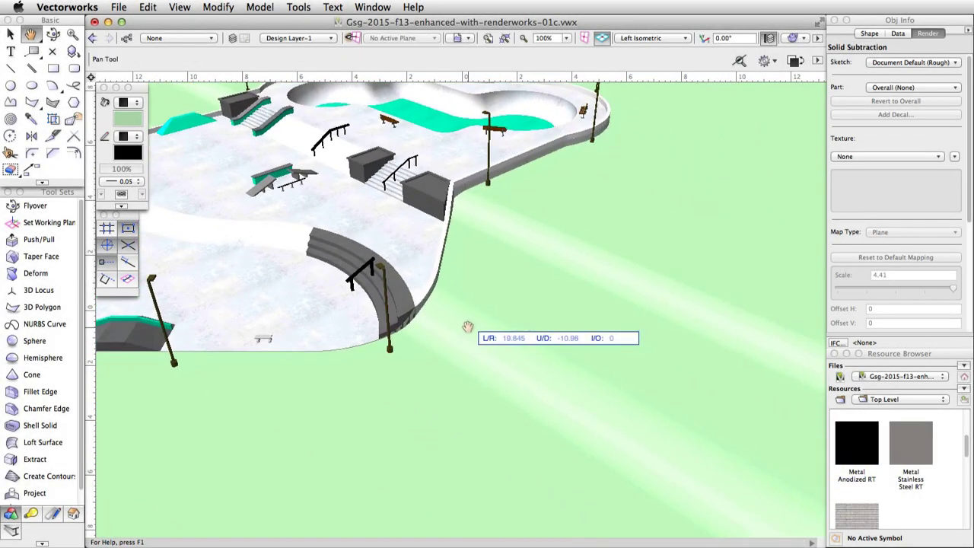
key("x")
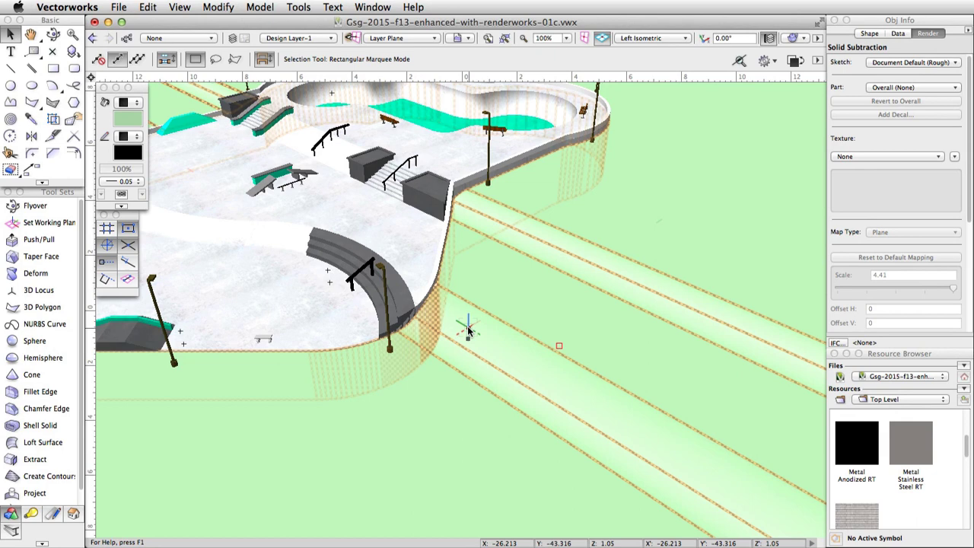
right_click(838, 445)
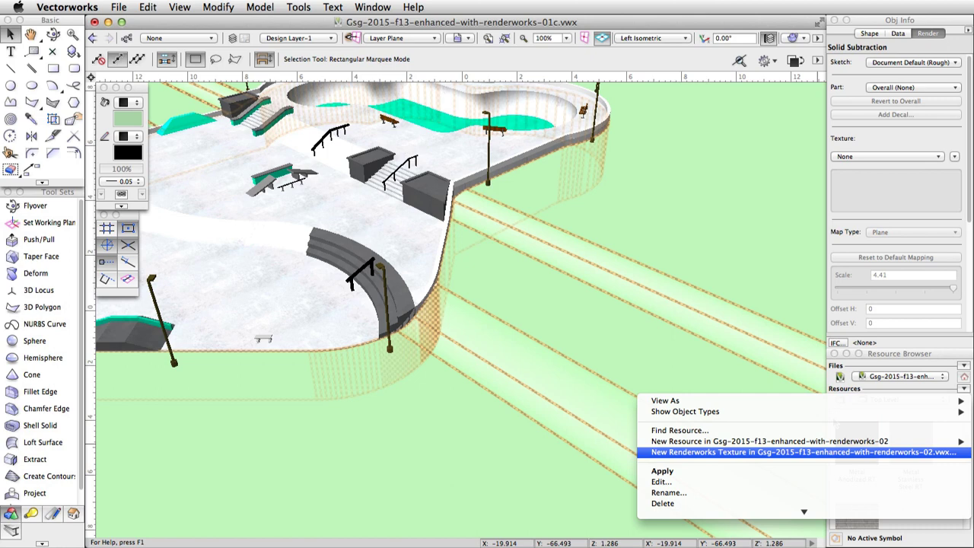
key("Escape")
right_click(952, 456)
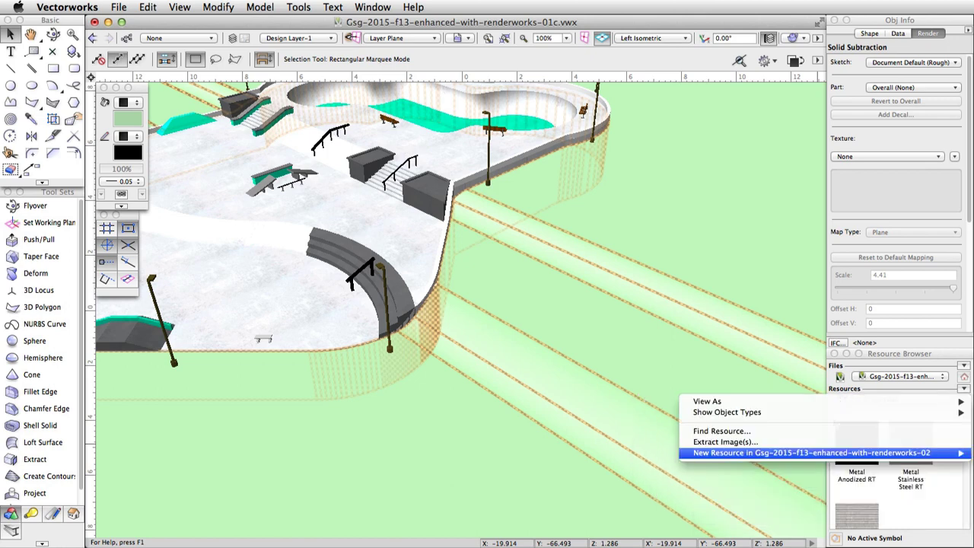
mouse_move(837, 453)
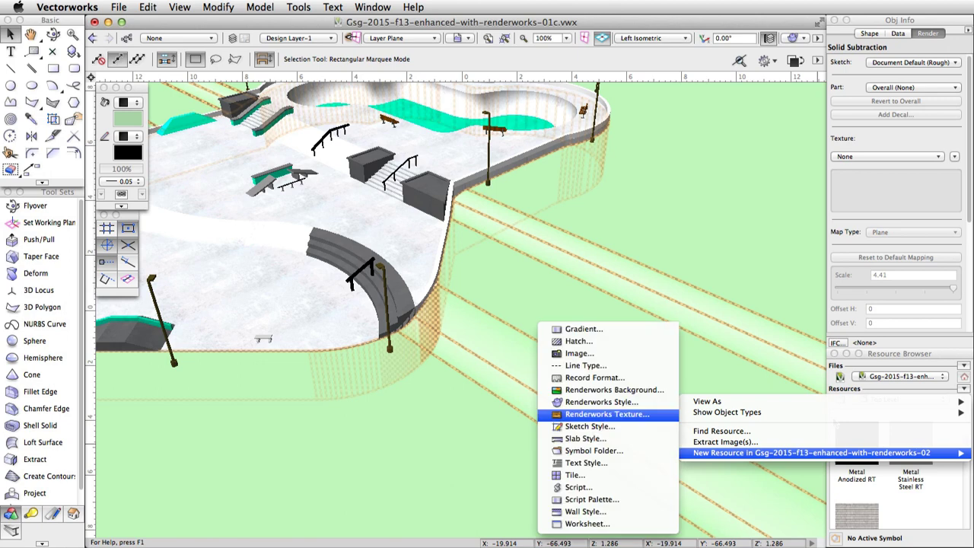
left_click(607, 415)
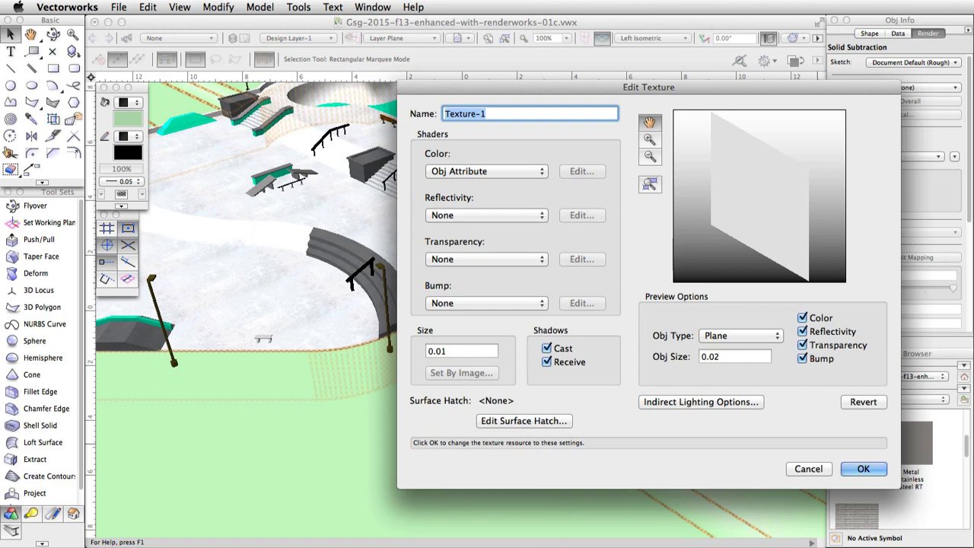
type("Grass")
Set the Grass texture's color shader to the imported image Skatepark Grass.jpg, tiled both ways with no filter.
left_click(486, 171)
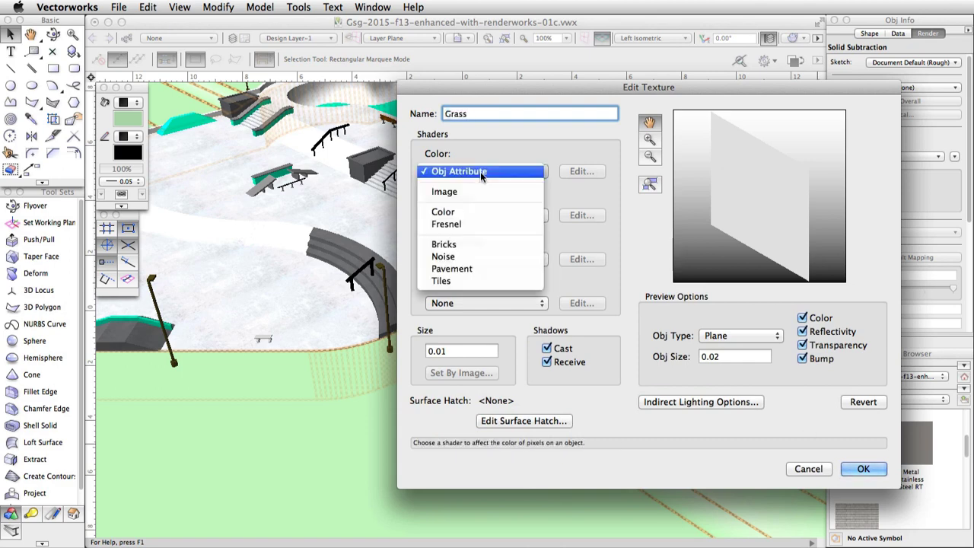
left_click(479, 188)
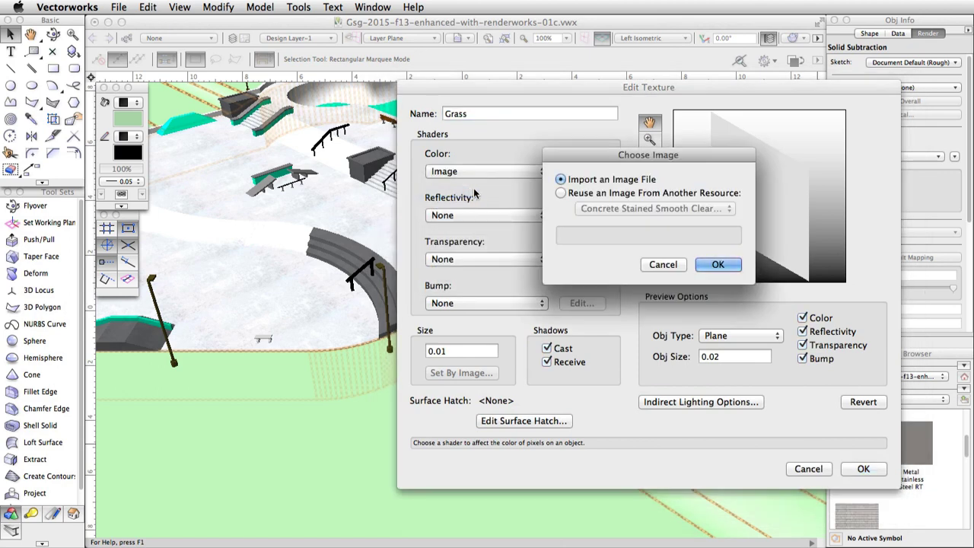
left_click(718, 264)
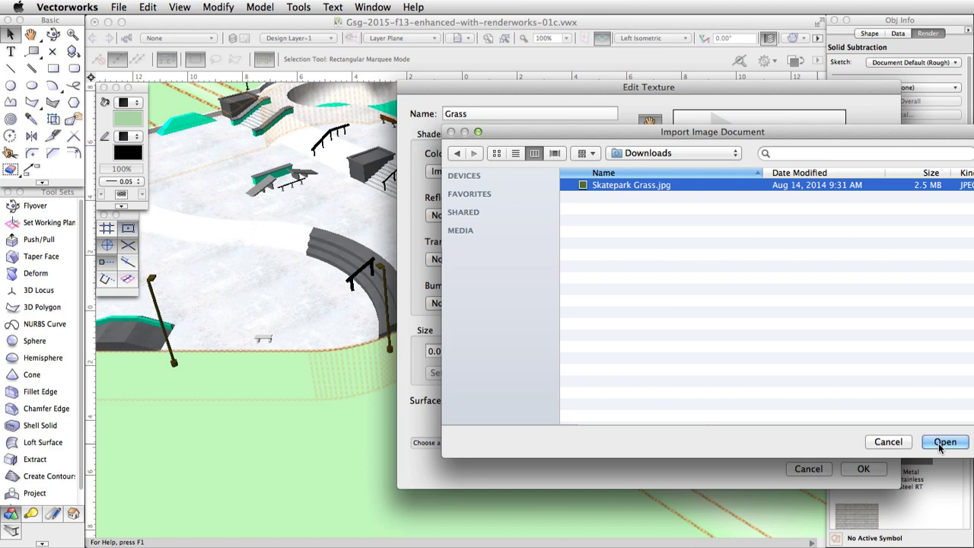
left_click(940, 446)
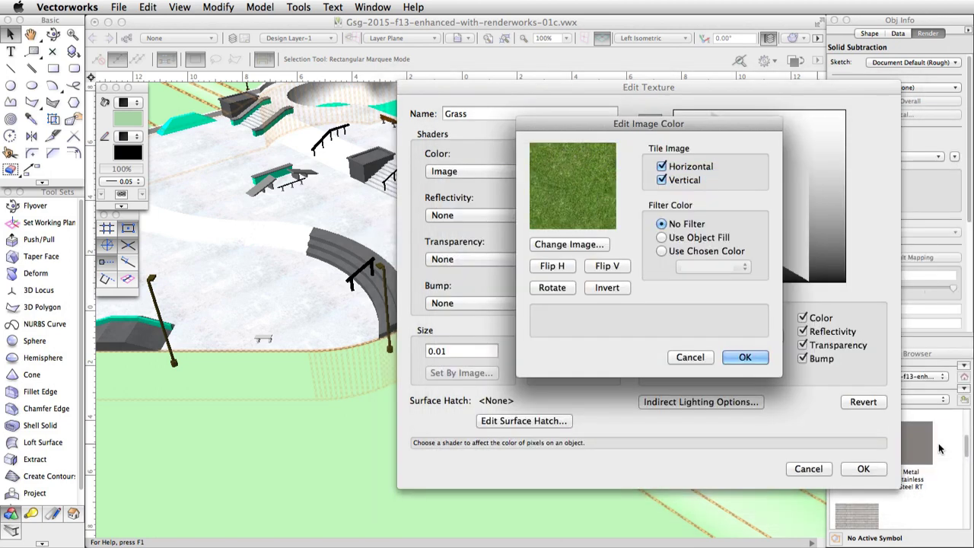
left_click(745, 358)
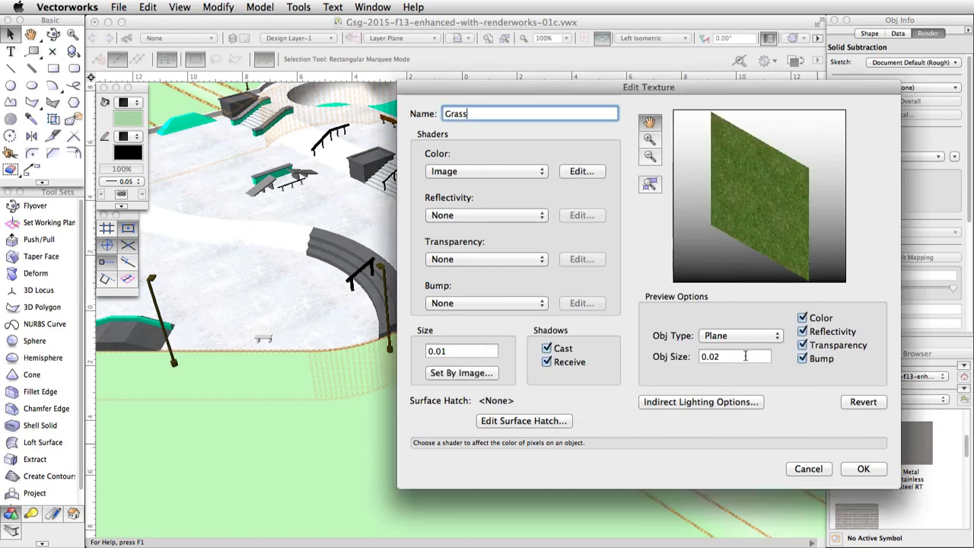
Set the Grass texture's reflectivity to Plastic and its preview object size to 3.
left_click(515, 216)
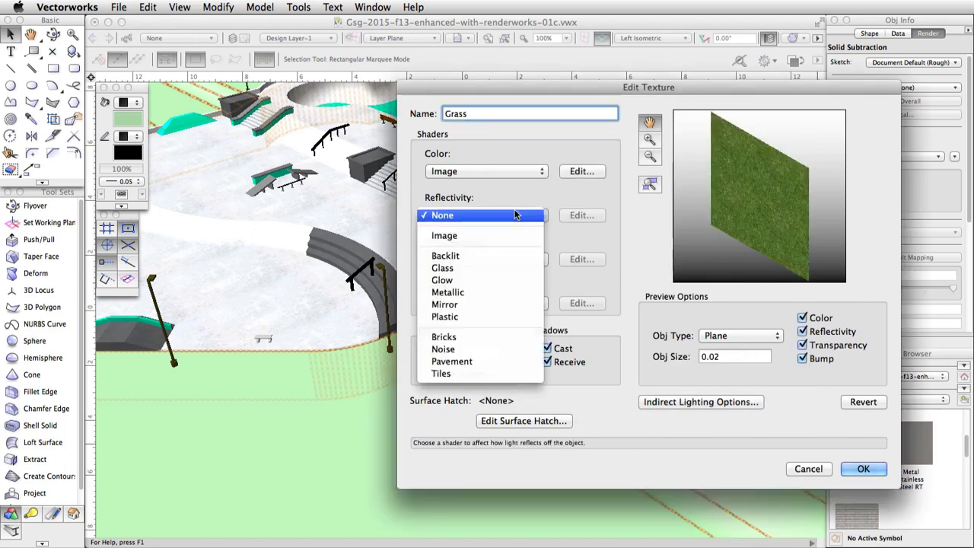
left_click(467, 316)
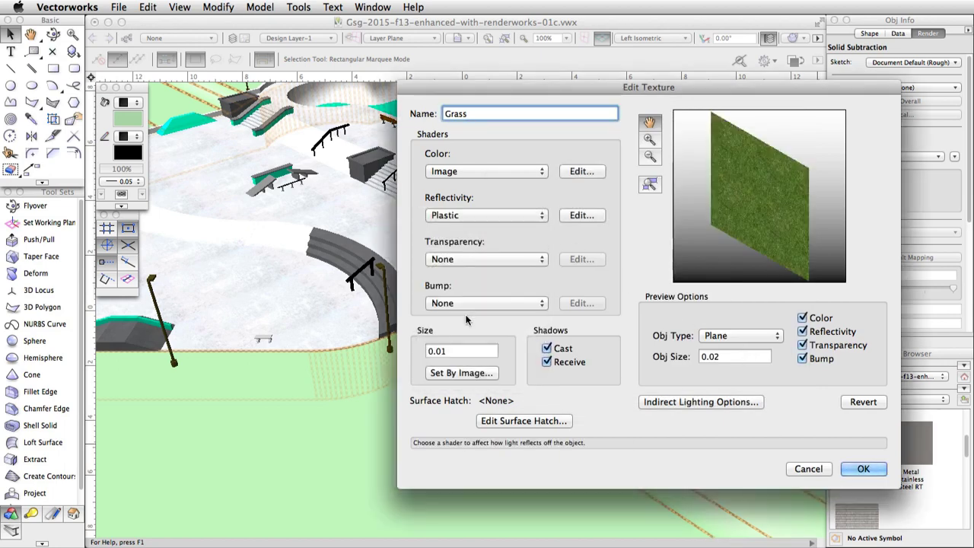
double_click(729, 357)
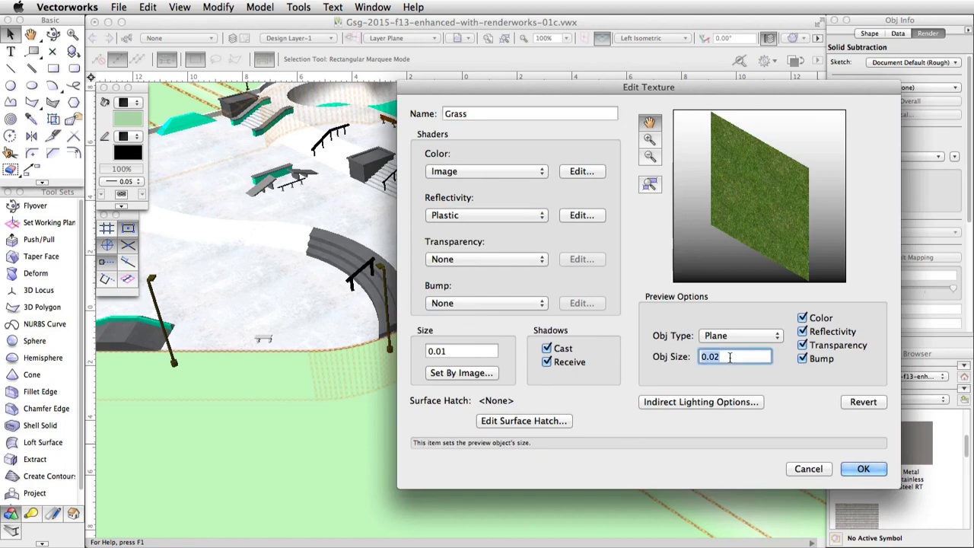
type("3")
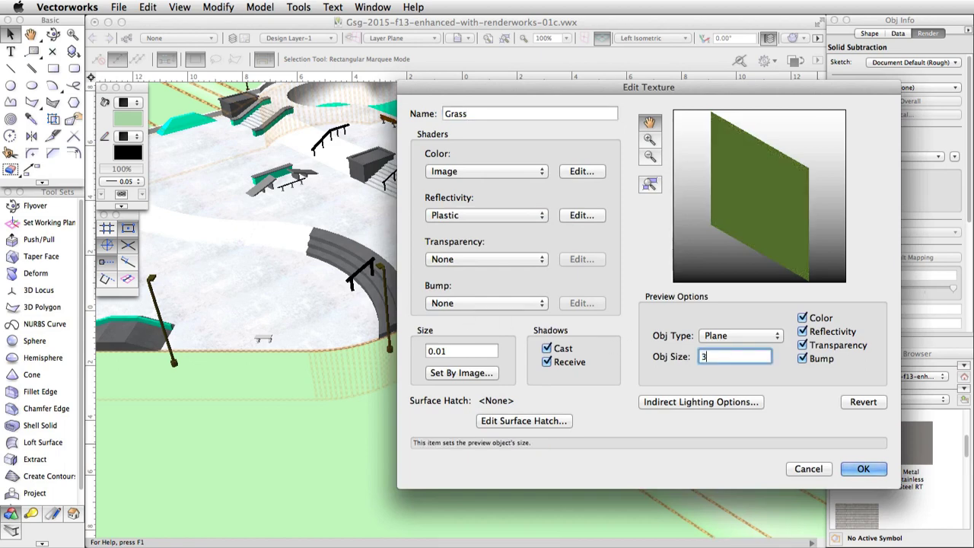
Size the Grass texture by its image, using a feature size of 1.5.
left_click(449, 374)
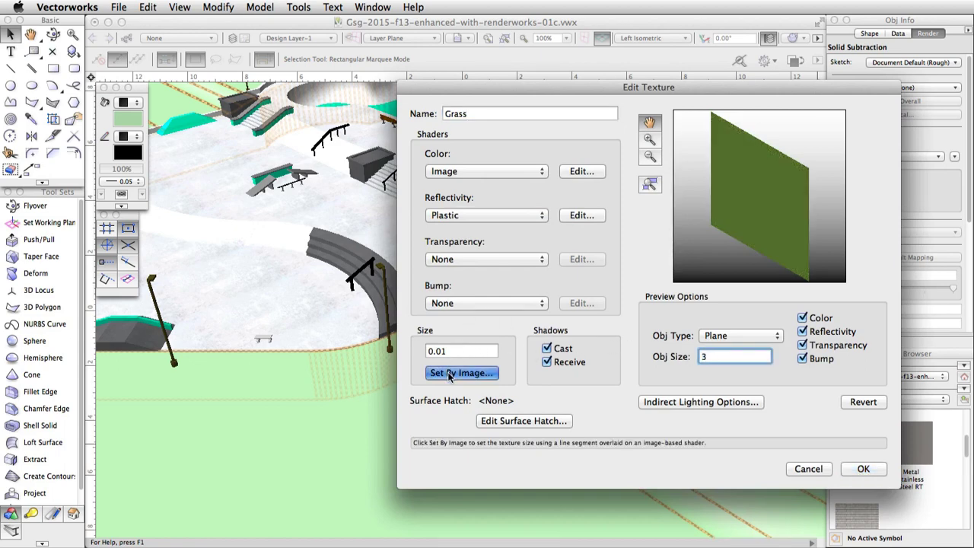
scroll(602, 148, "down", 3)
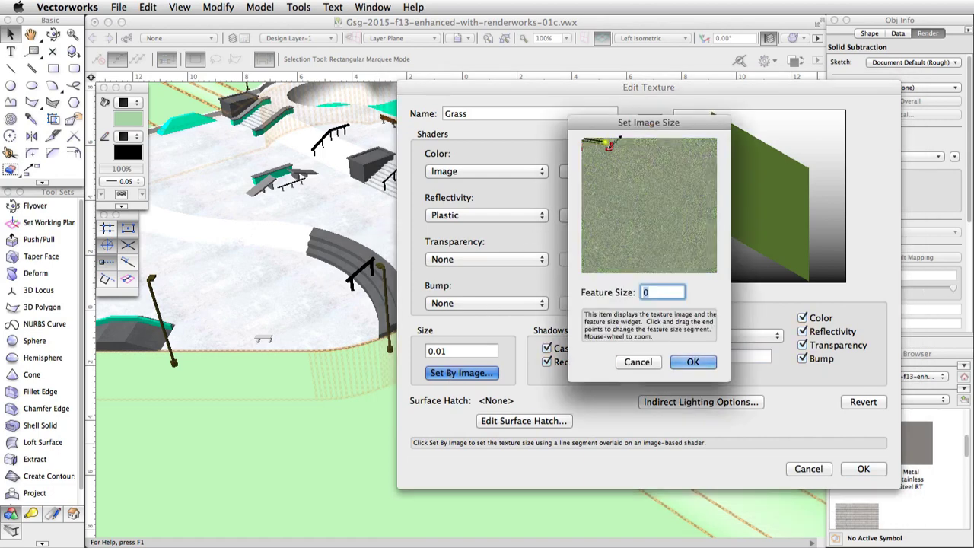
scroll(649, 271, "up", 3)
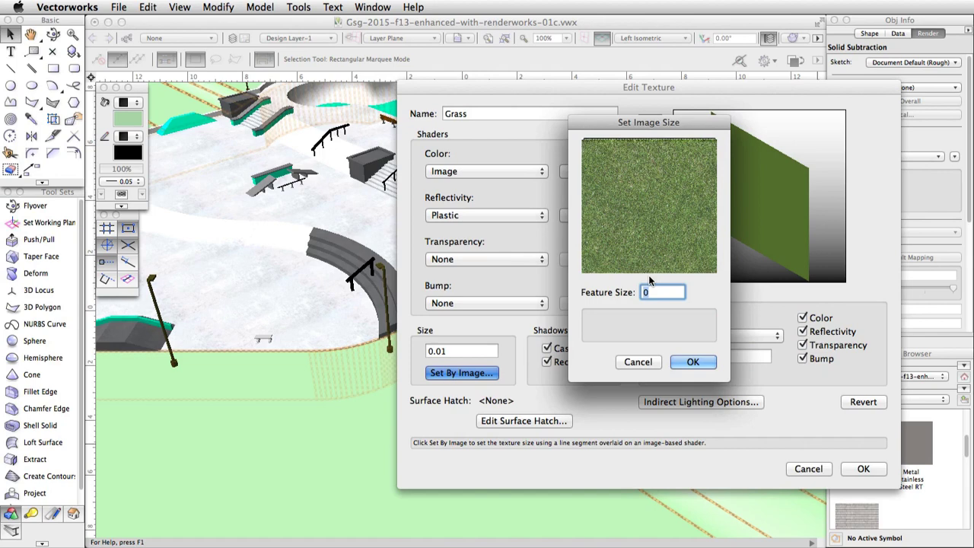
type("1.5")
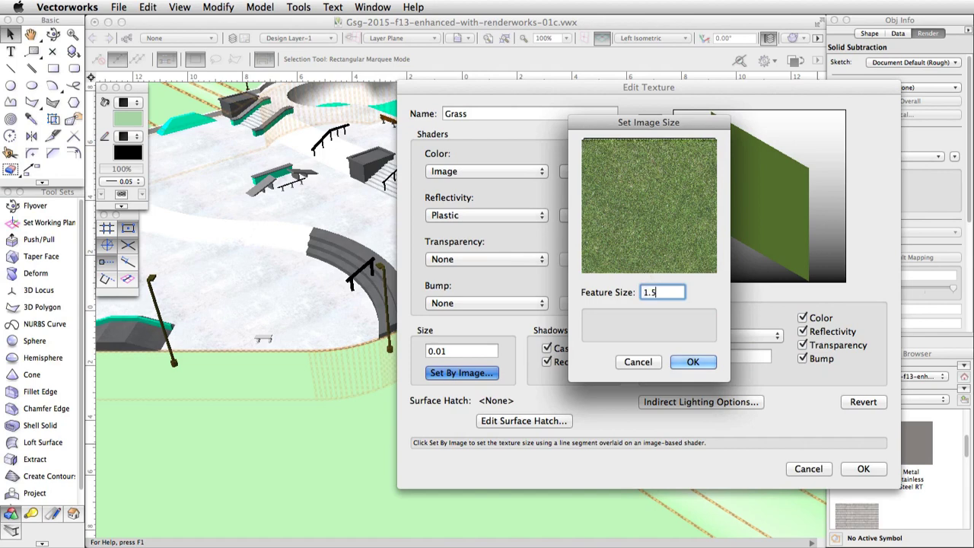
left_click(689, 363)
Add a Noise bump shader to the Grass texture, using the FBM pattern with a bump strength of 100%.
left_click(526, 304)
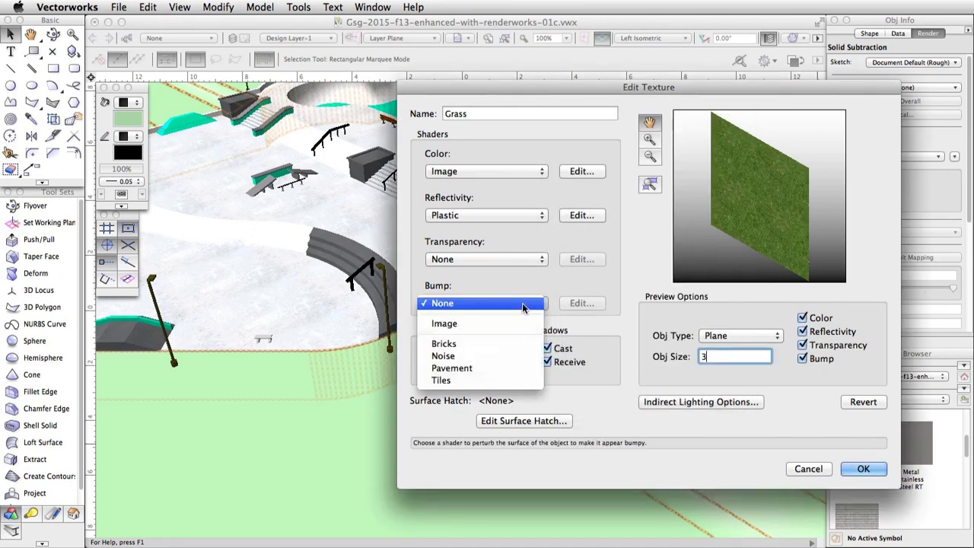
left_click(487, 356)
left_click(573, 304)
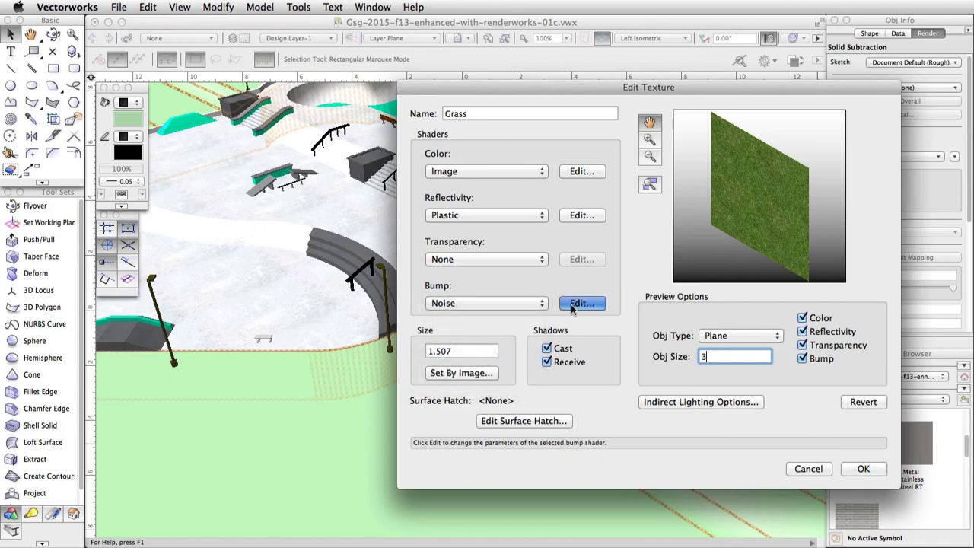
left_click(577, 169)
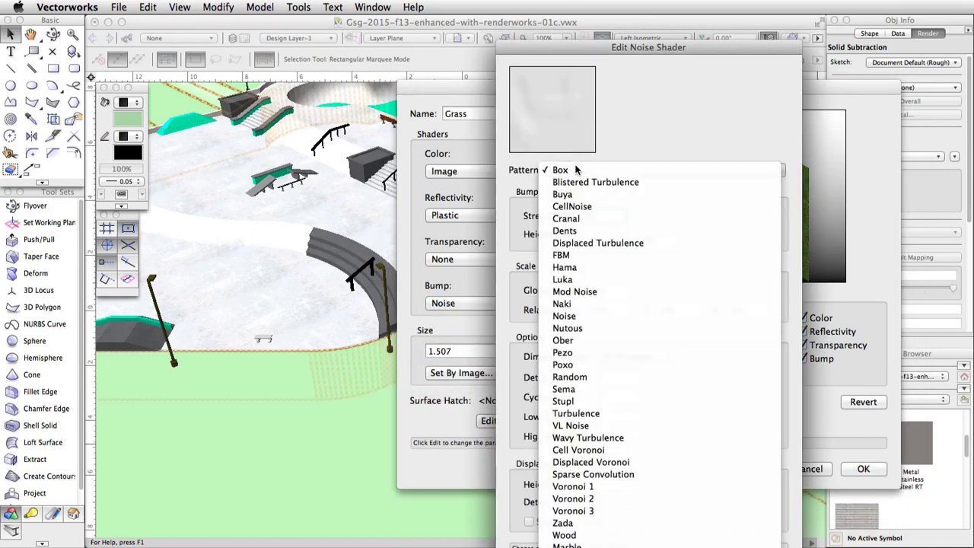
left_click(576, 256)
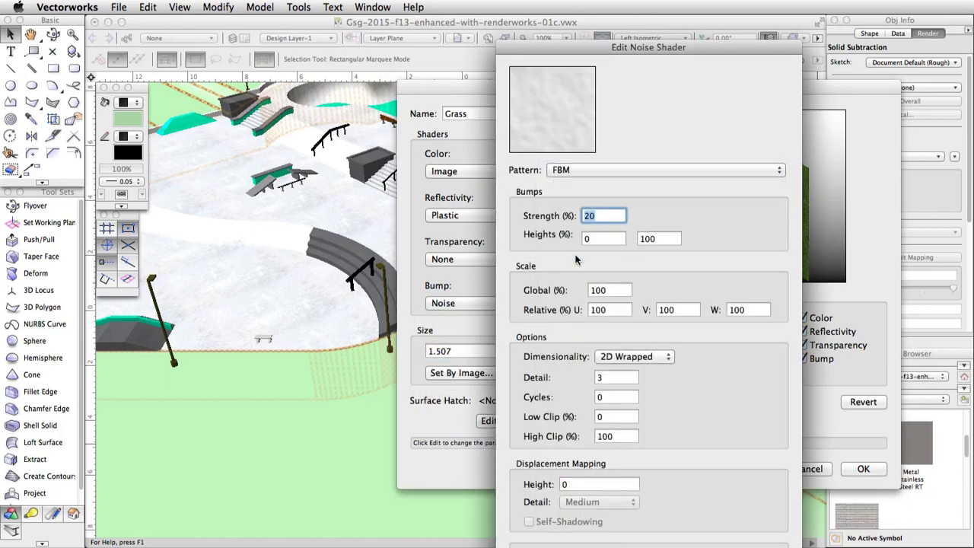
type("100")
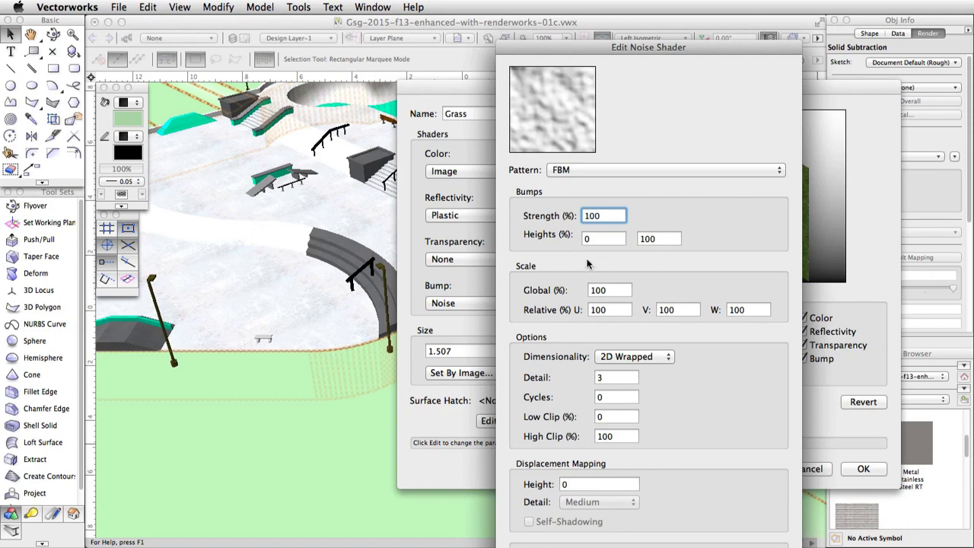
Set the noise bump's global scale to 5% and its detail to 8.
double_click(609, 290)
type("5")
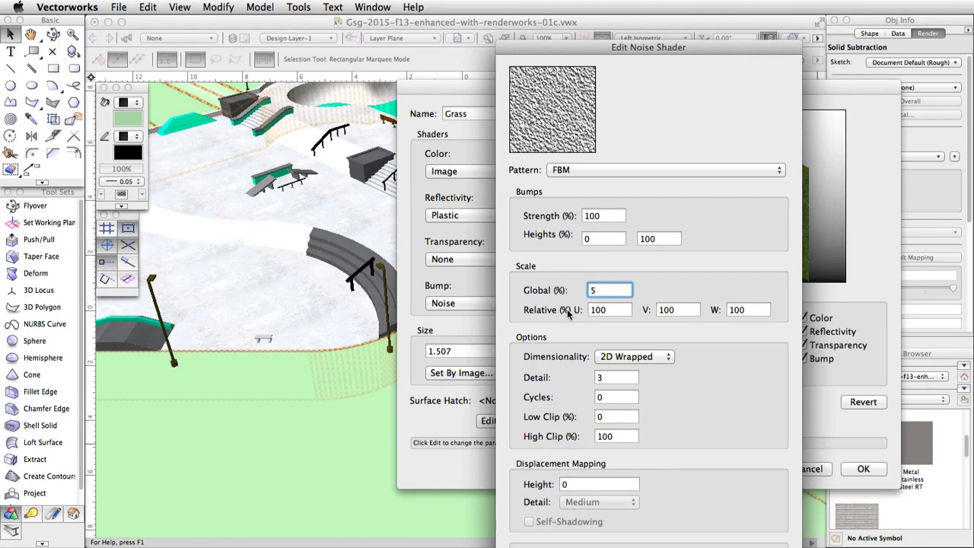
double_click(613, 377)
type("8")
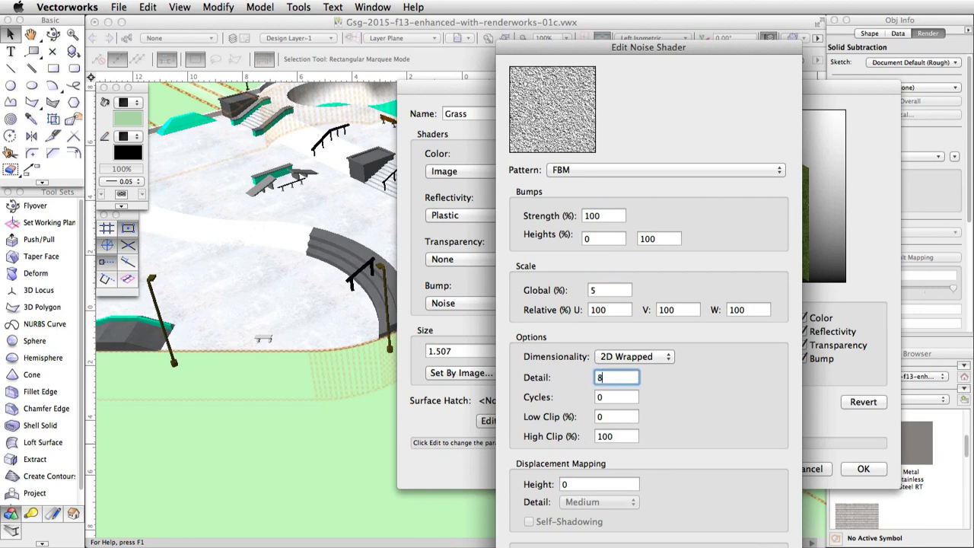
Set the noise bump's displacement mapping height to 0.02 and finish the Grass texture.
left_click(524, 485)
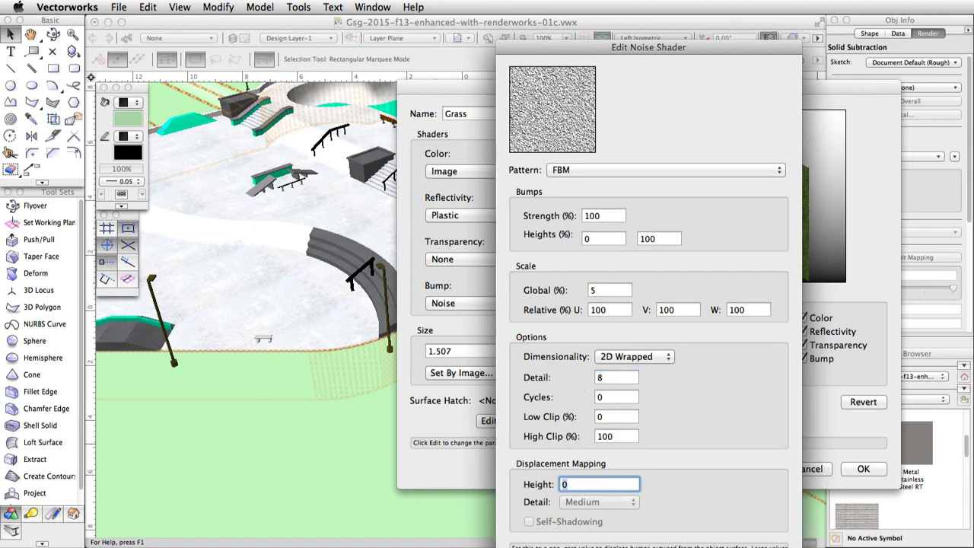
type(".025")
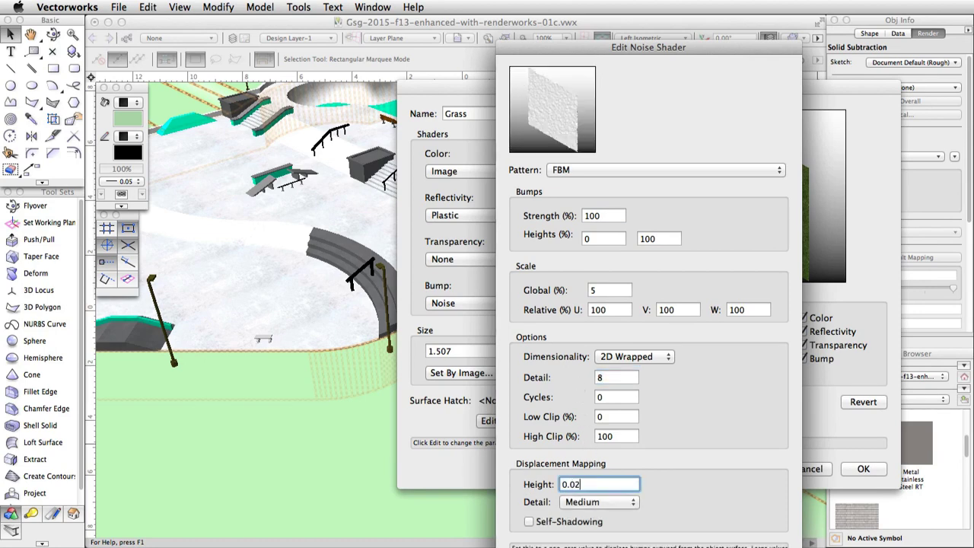
left_click(599, 501)
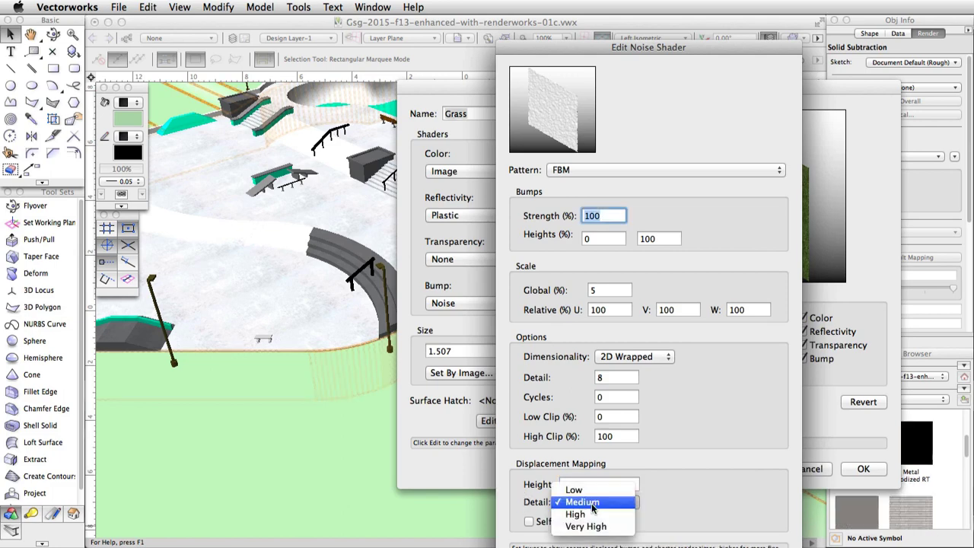
key("Escape")
key("Return")
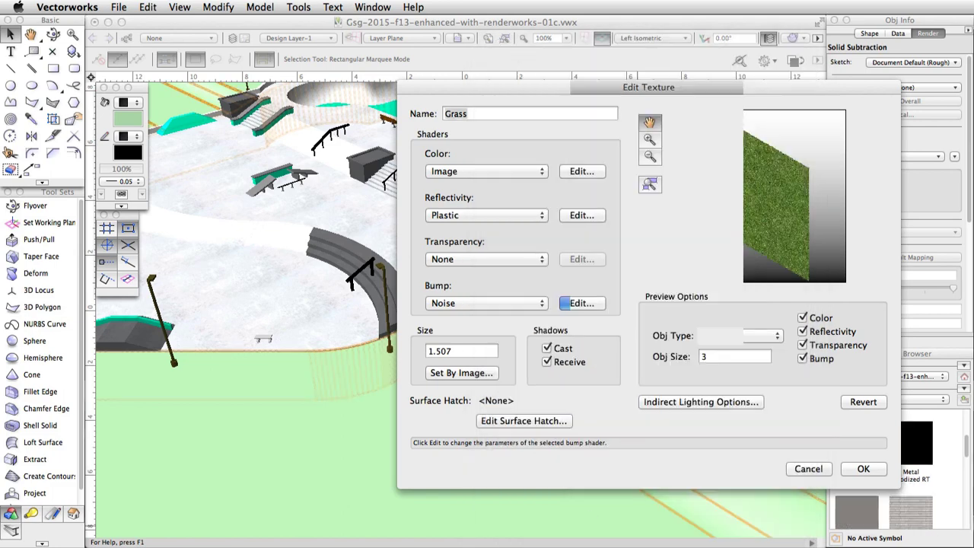
left_click(852, 473)
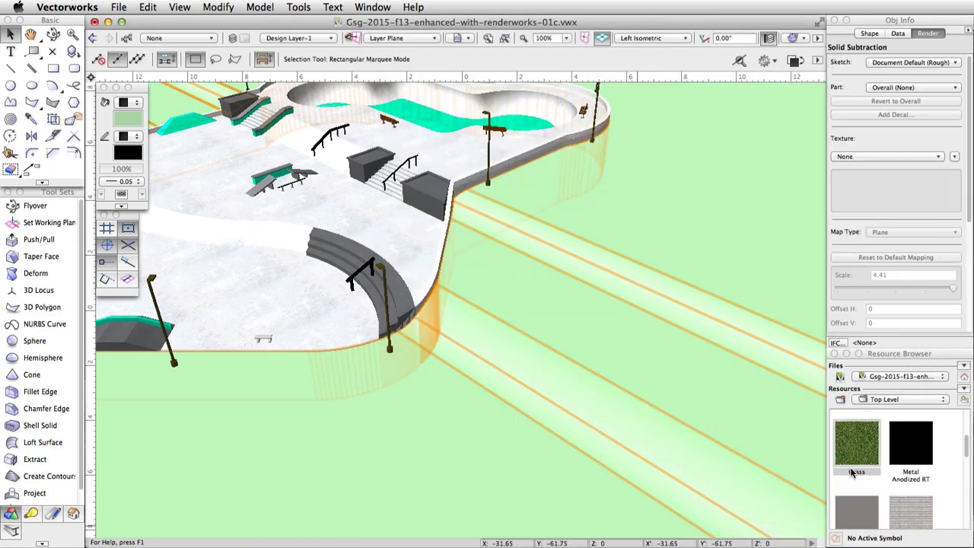
Apply the Grass texture to the ground solid with Plane mapping, aligned to the ground surface and enlarged to a scale of about 4.4.
left_click_drag(854, 452, 671, 325)
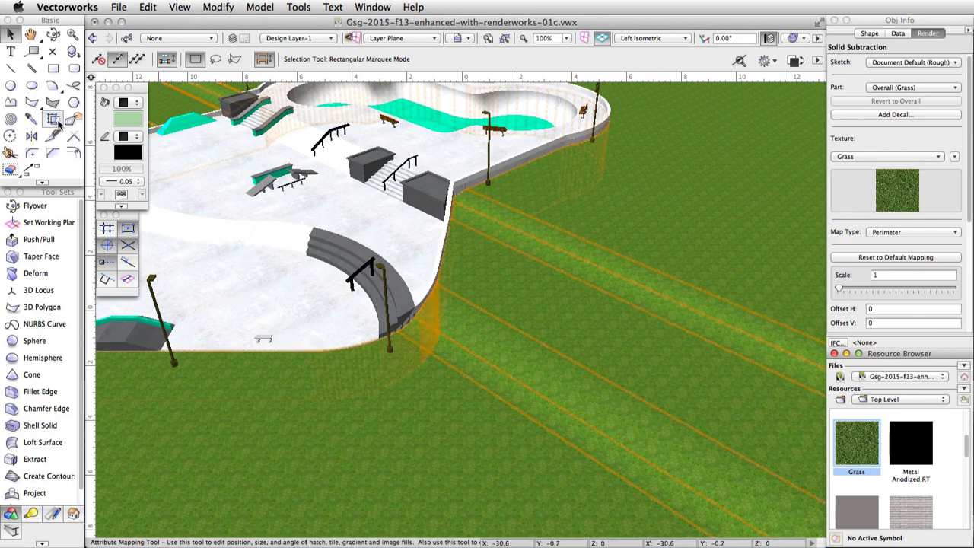
left_click(53, 120)
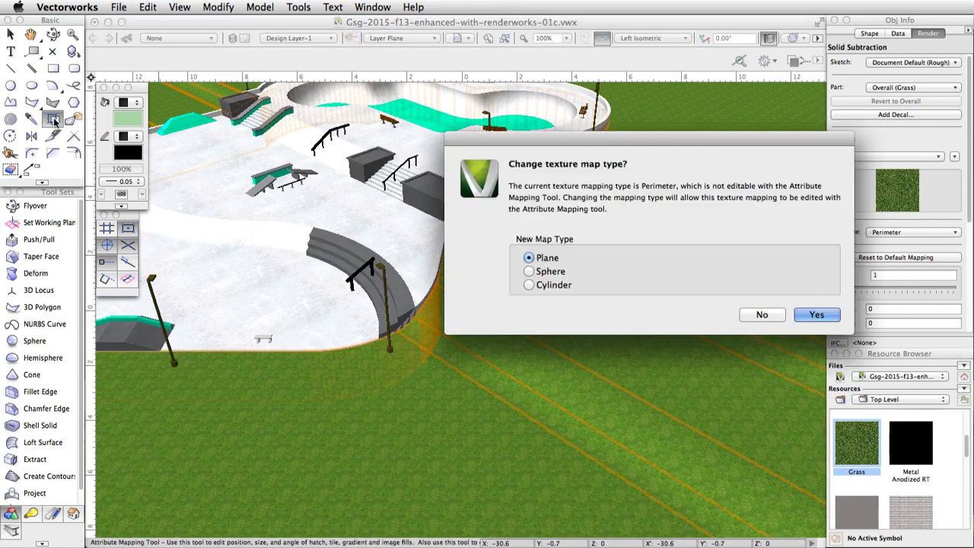
left_click(808, 315)
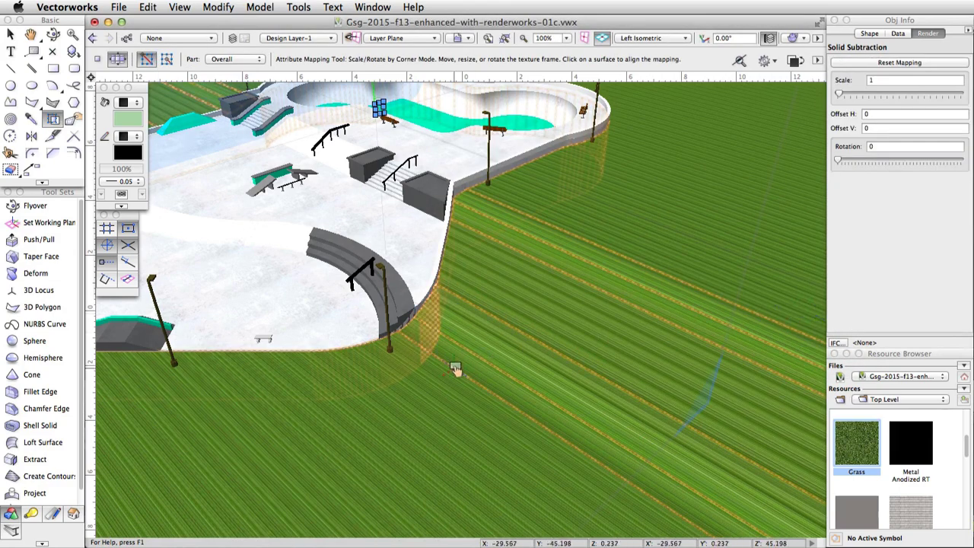
left_click(454, 368)
left_click_drag(454, 368, 353, 370)
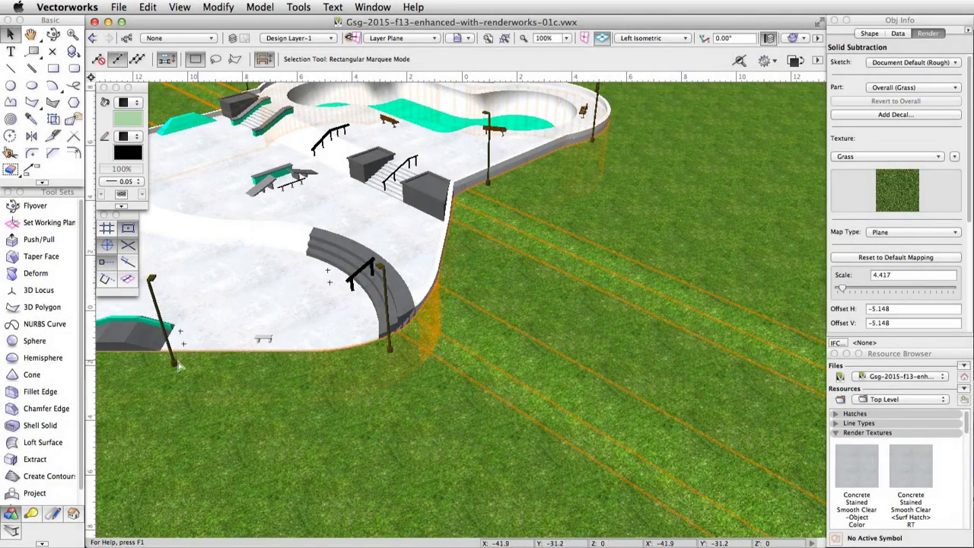
Open the 3D component of the light post symbol in front of the quarter-pipe ramp for editing.
key("space")
left_click_drag(192, 361, 511, 381)
scroll(512, 209, "up", 6)
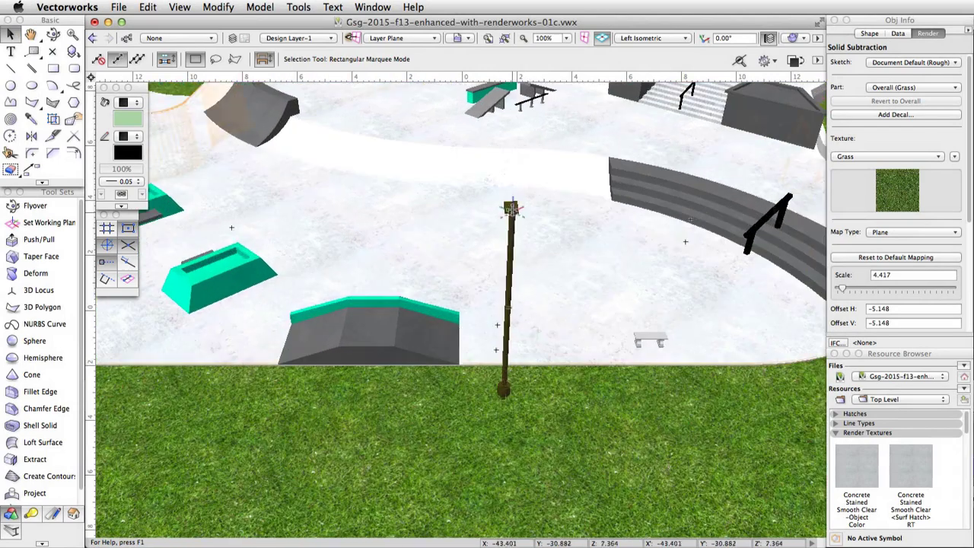
double_click(511, 210)
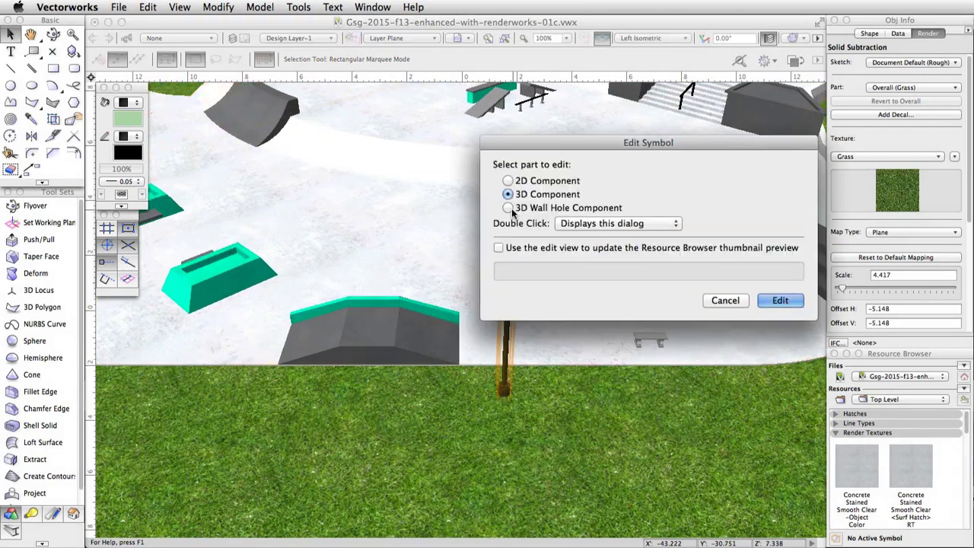
left_click(727, 300)
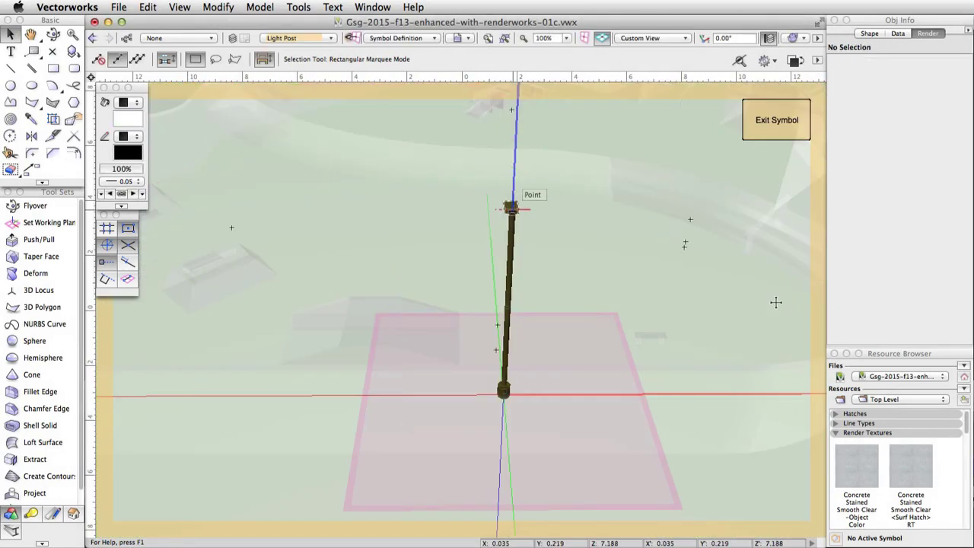
Show the light post symbol from the Left view in Orthogonal projection with Wireframe rendering.
left_click(180, 7)
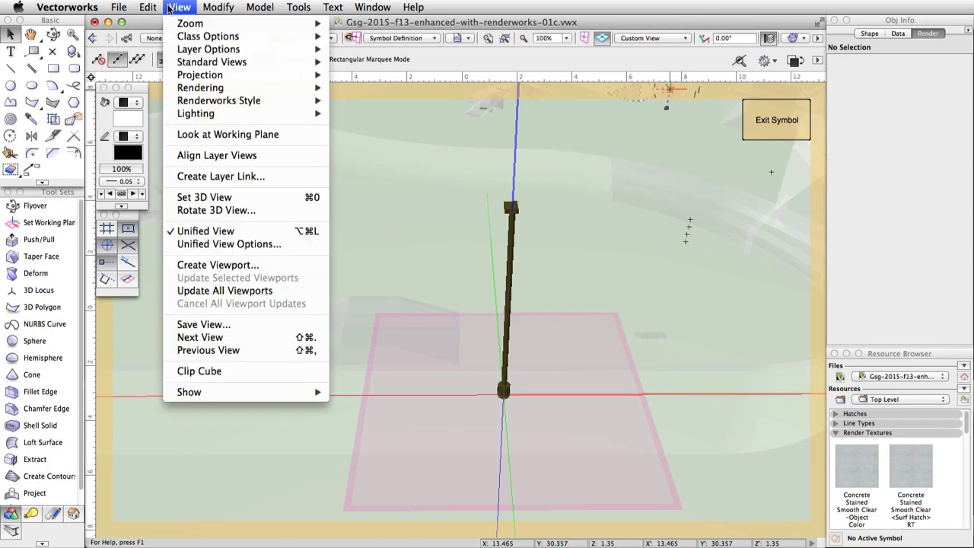
mouse_move(213, 75)
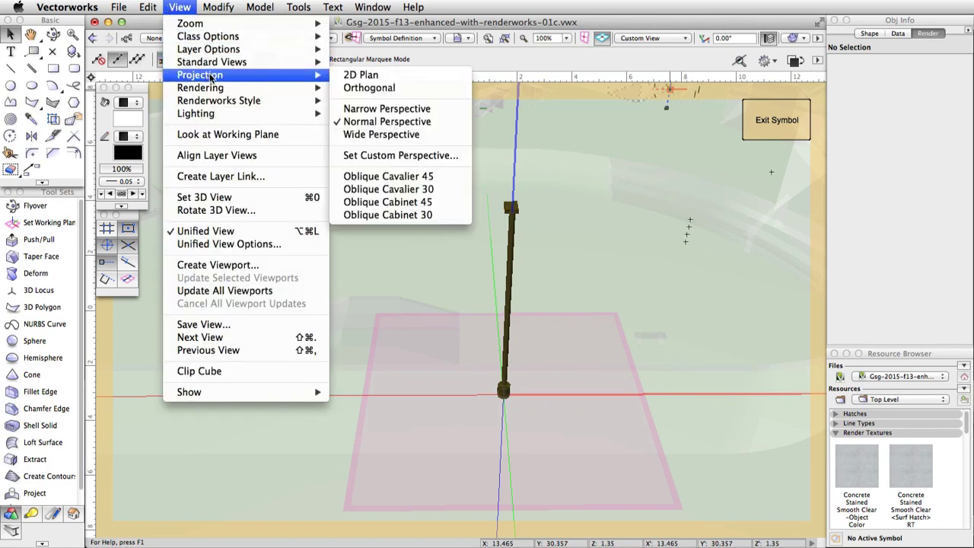
left_click(362, 89)
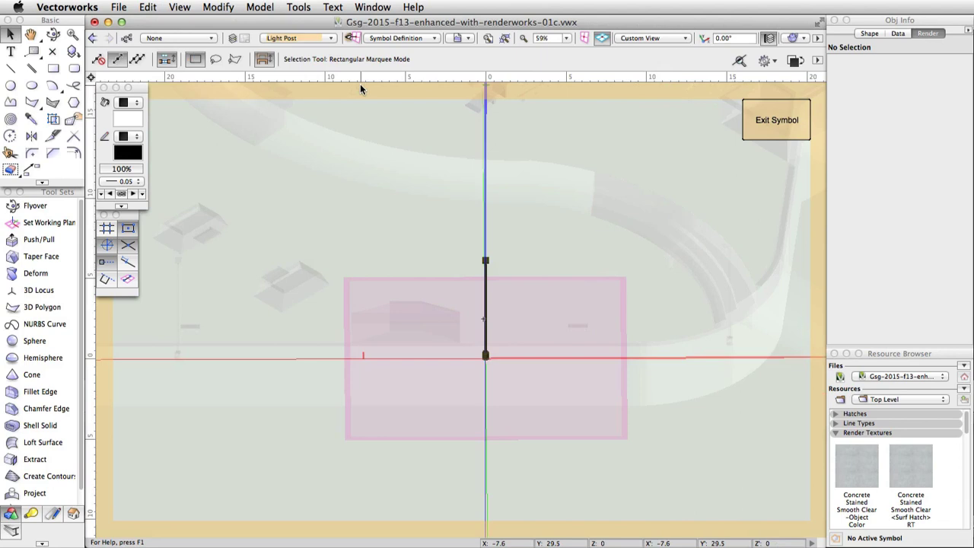
left_click(631, 37)
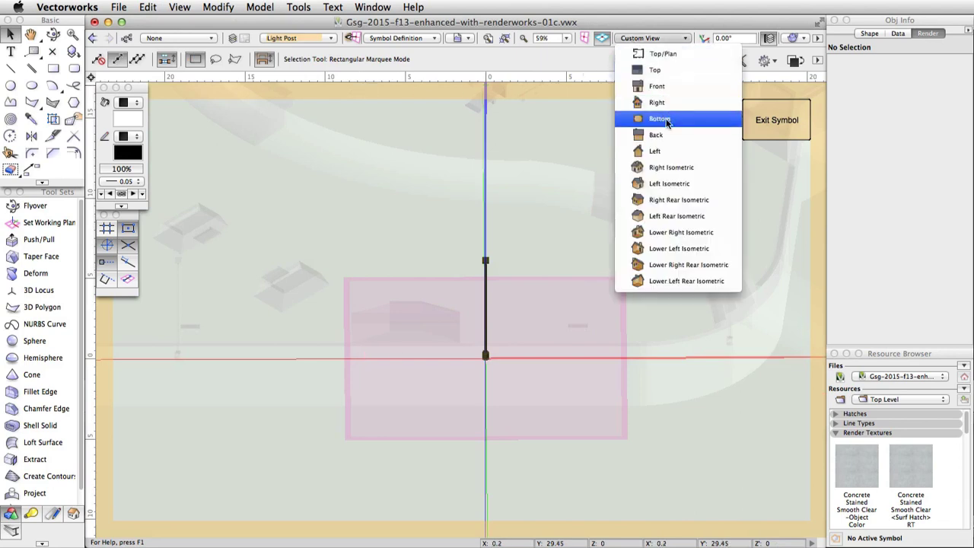
left_click(662, 151)
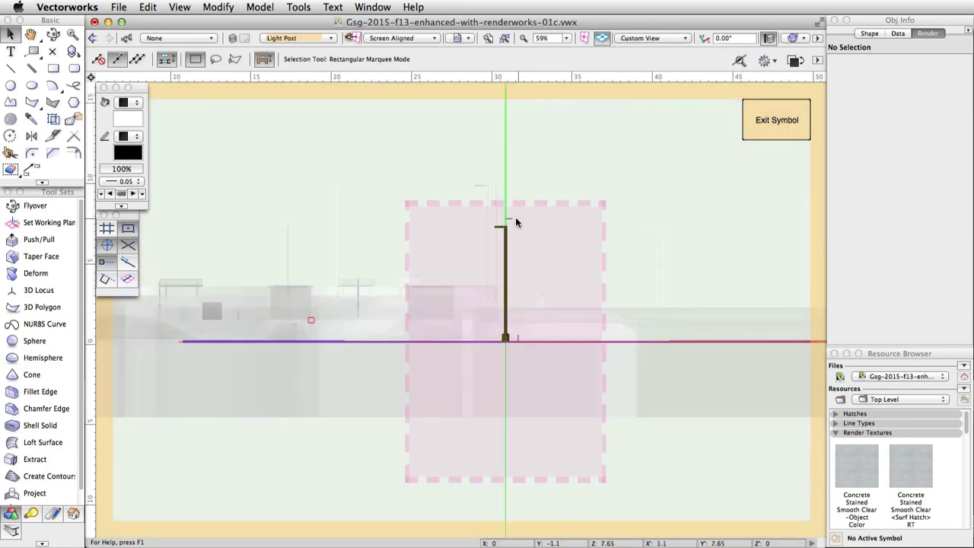
scroll(516, 221, "up", 5)
left_click(791, 37)
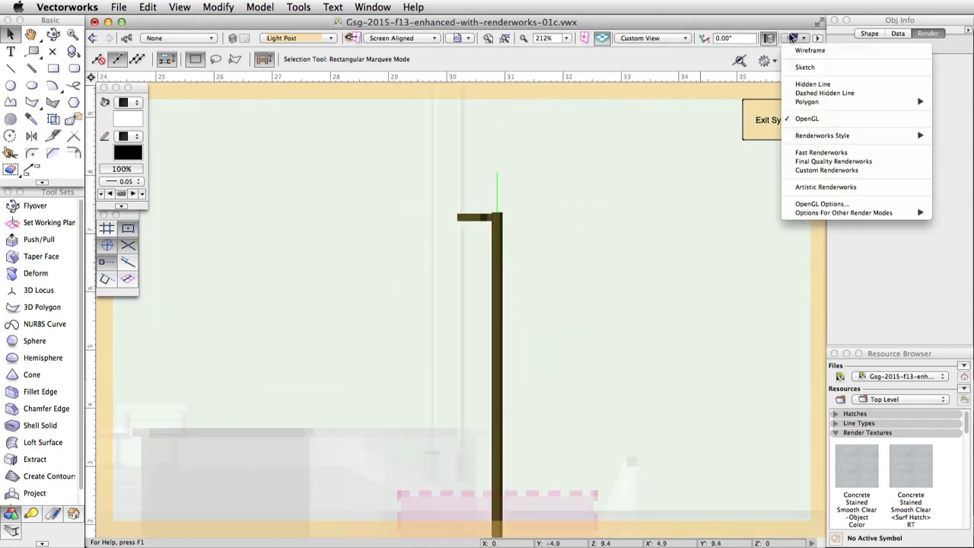
left_click(810, 50)
Place a spot light with soft shadows at the midpoint of the top edge of the light post's lamp head.
left_click(31, 514)
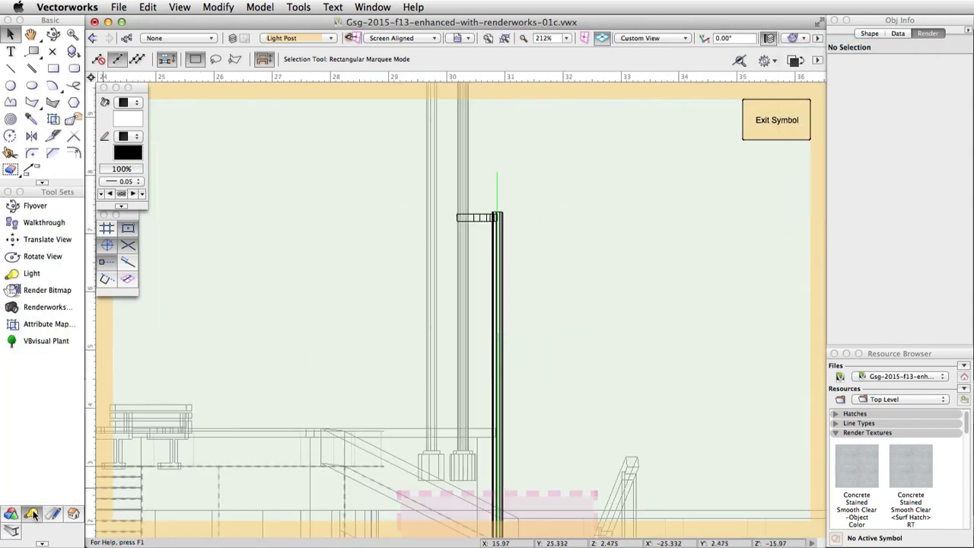
left_click(45, 273)
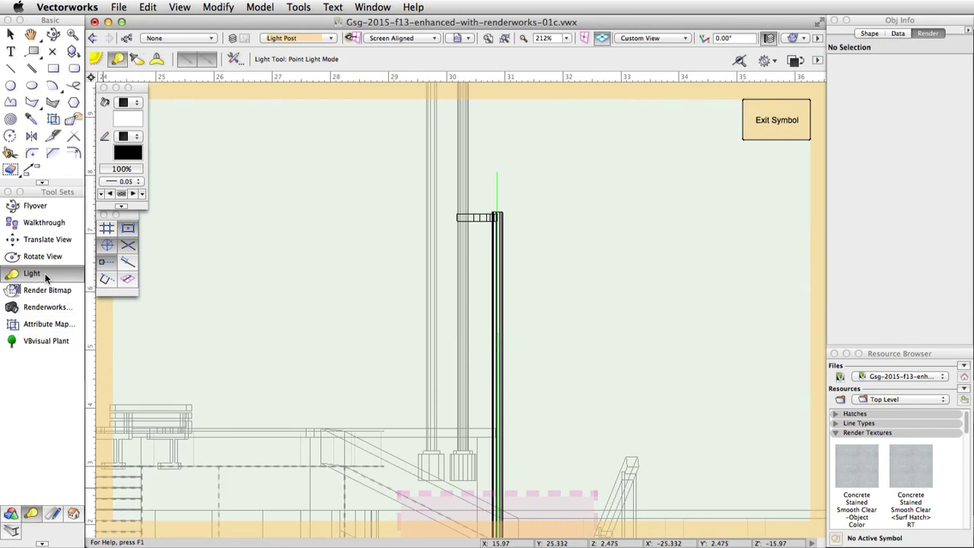
left_click(138, 59)
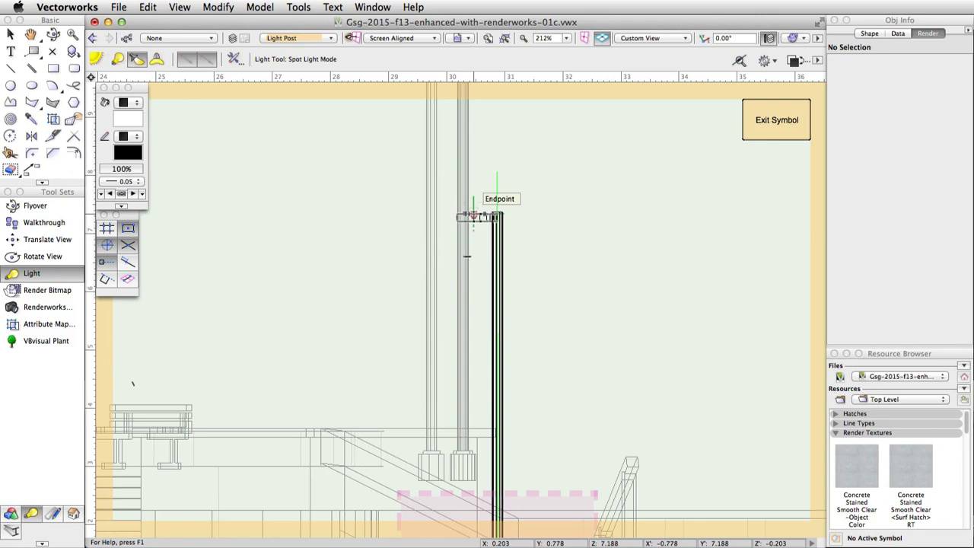
key("z")
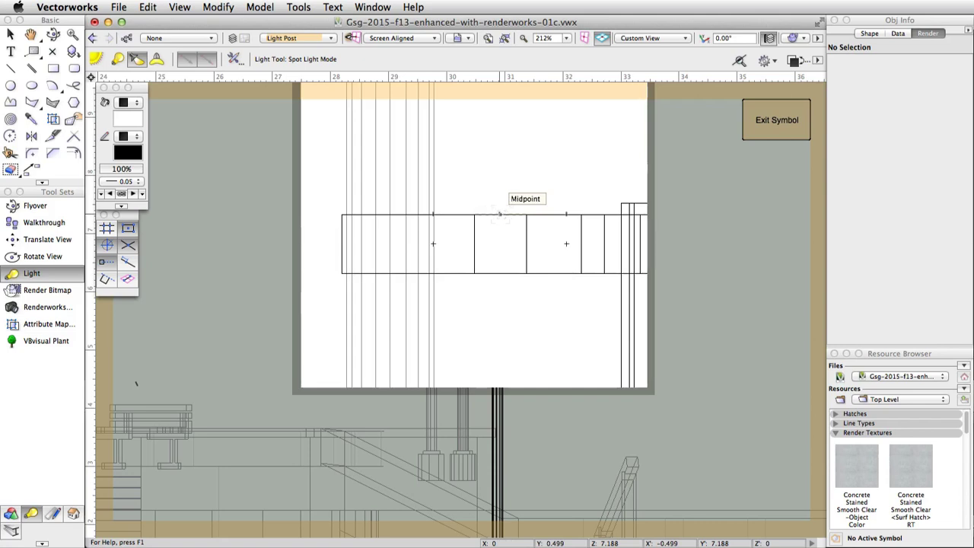
left_click(500, 214)
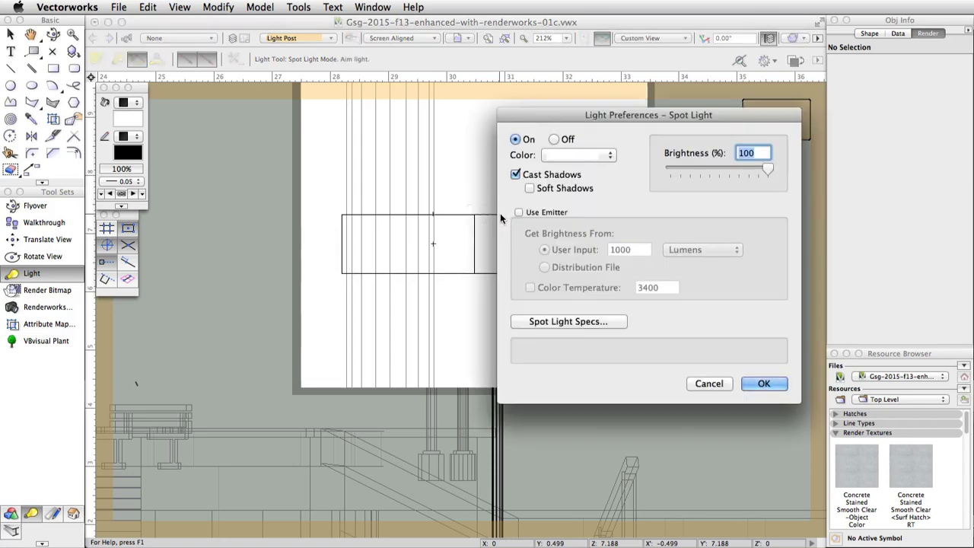
left_click(530, 188)
left_click(763, 383)
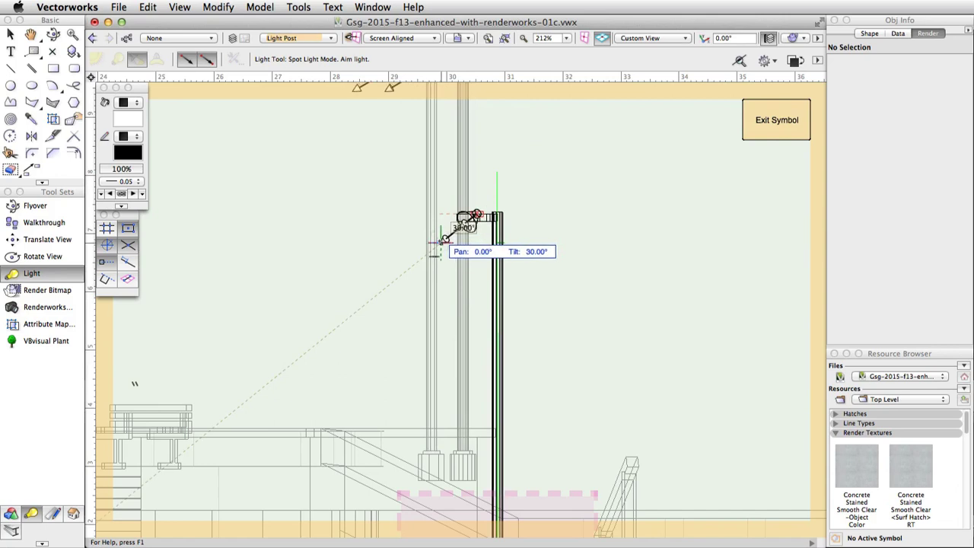
Aim the spot light with a pan of 90° and a tilt of 45°.
key("Tab")
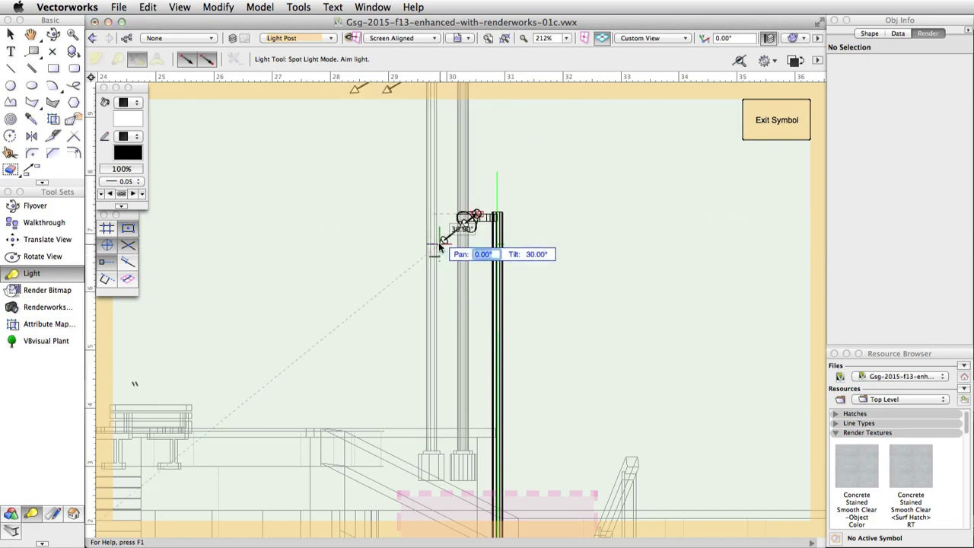
type("90")
key("Tab")
type("45")
key("Tab")
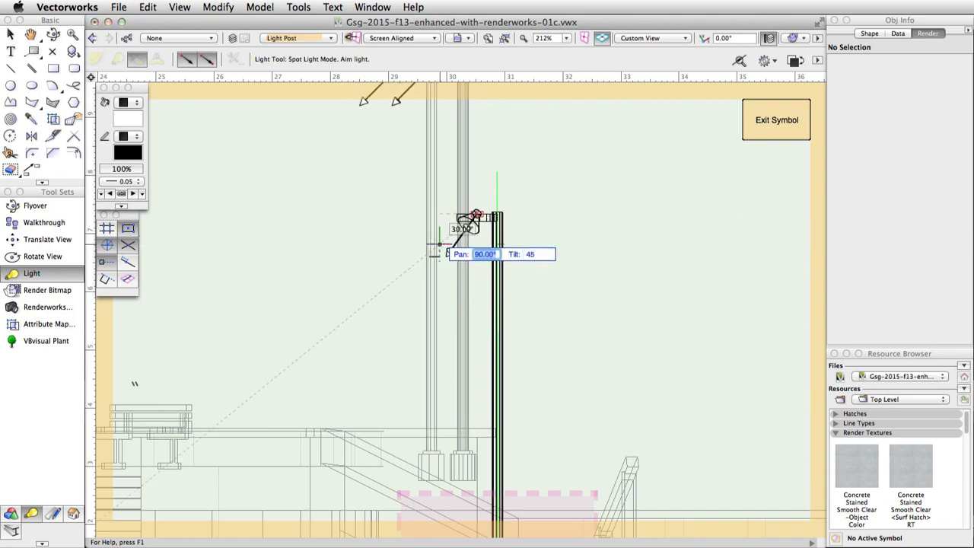
left_click(440, 246)
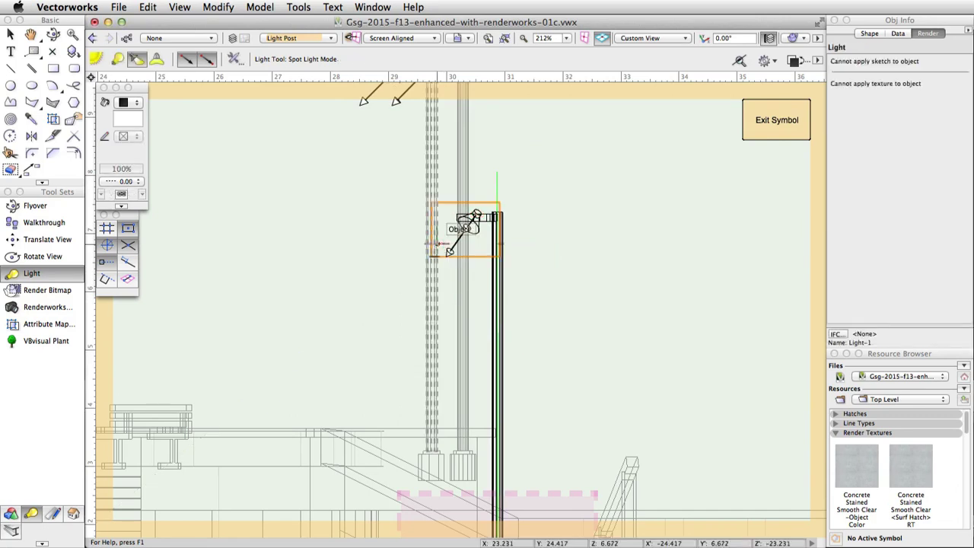
Show the light post symbol in Top/Plan view and set the spot light's spread to 100° and beam to 50°.
key("super+5")
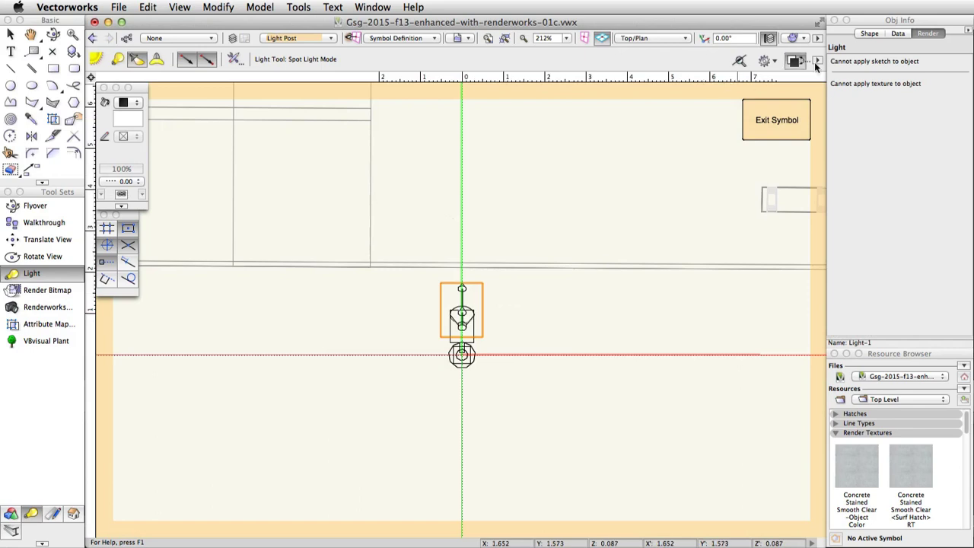
left_click(868, 34)
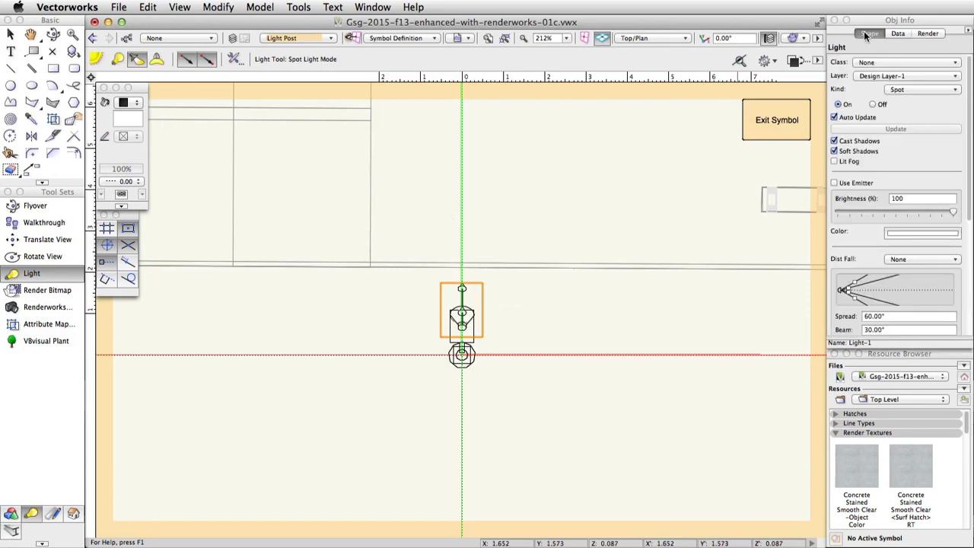
left_click(896, 316)
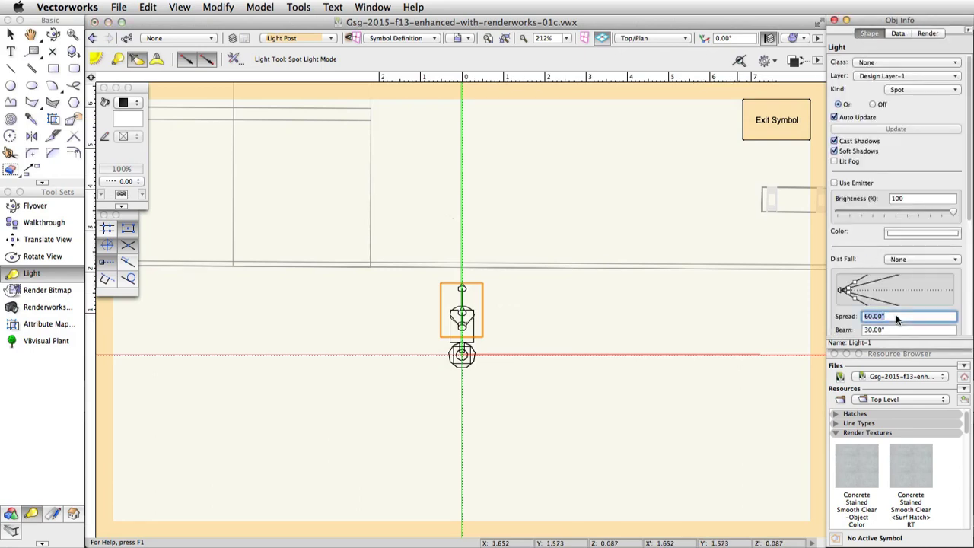
type("100")
key("Tab")
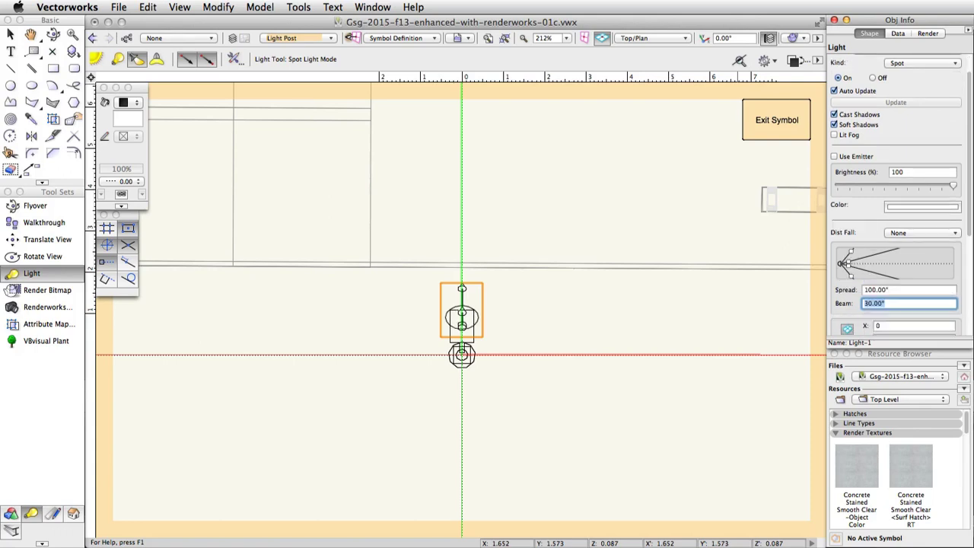
type("50")
key("Tab")
key("Tab")
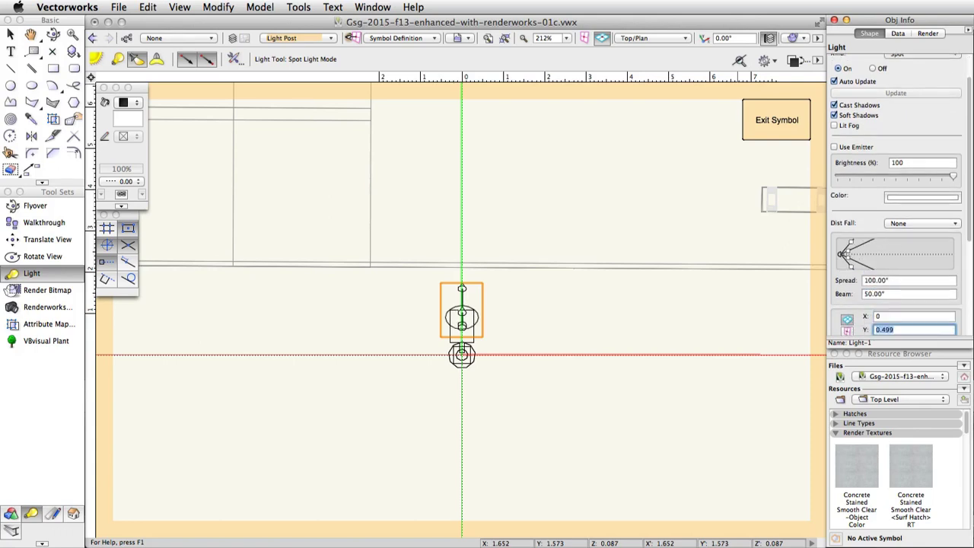
Set the spot light's Z position to 7.15 and its tilt to 37°.
key("Tab")
type("7")
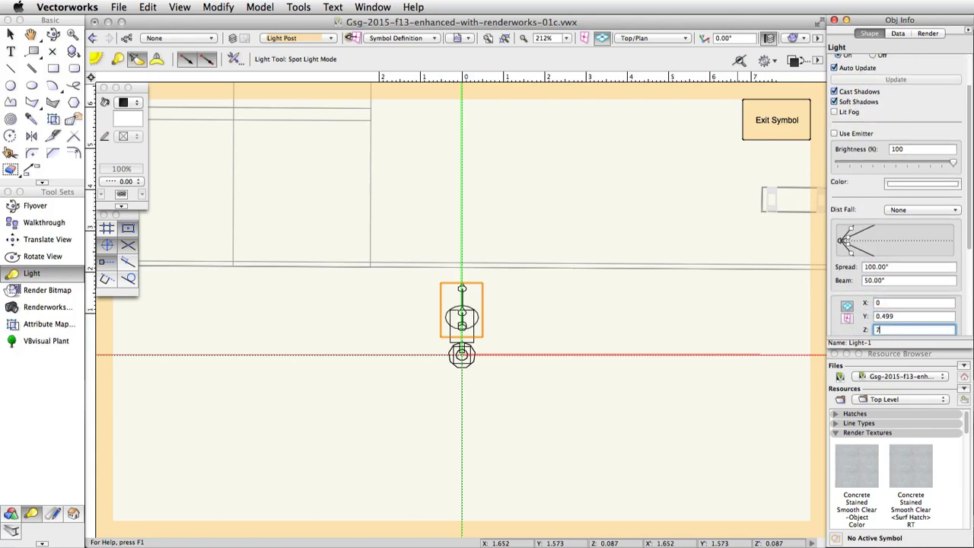
key("Tab")
key("Tab")
key("Tab")
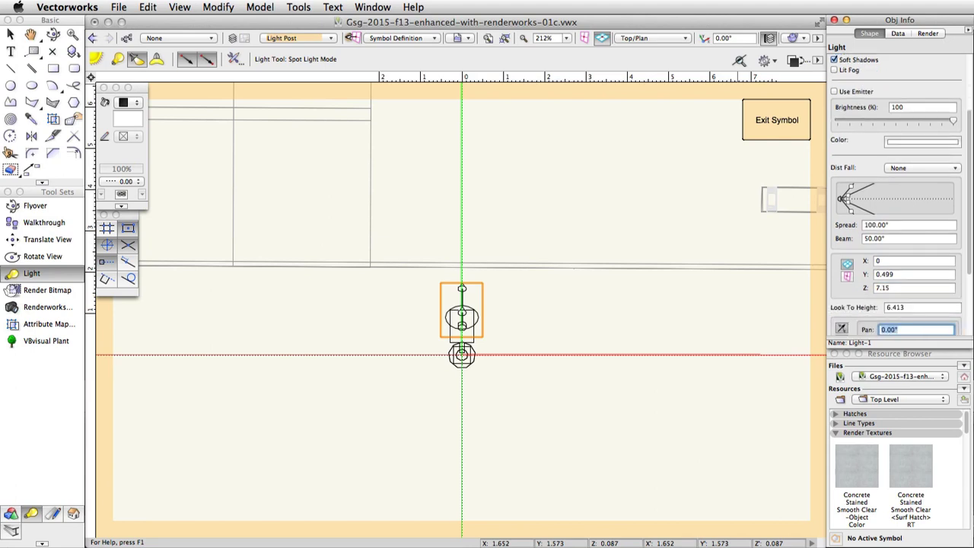
type("37")
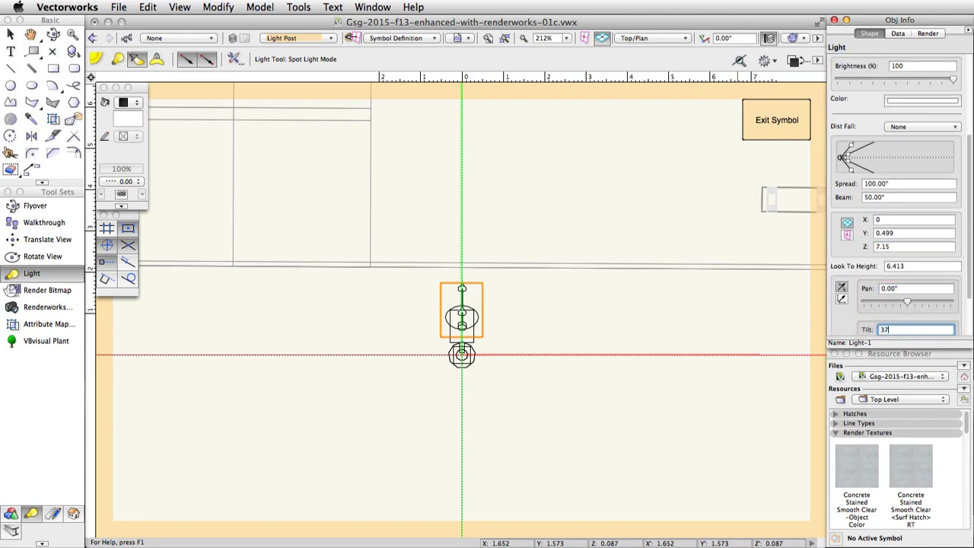
key("Tab")
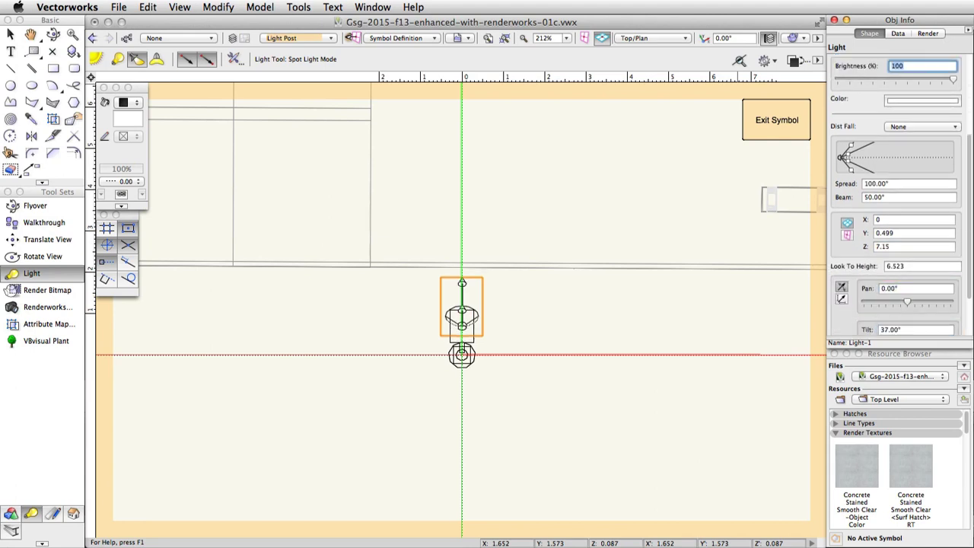
Exit the light post symbol, bring the whole lit skatepark into view and deselect the light post.
left_click(771, 133)
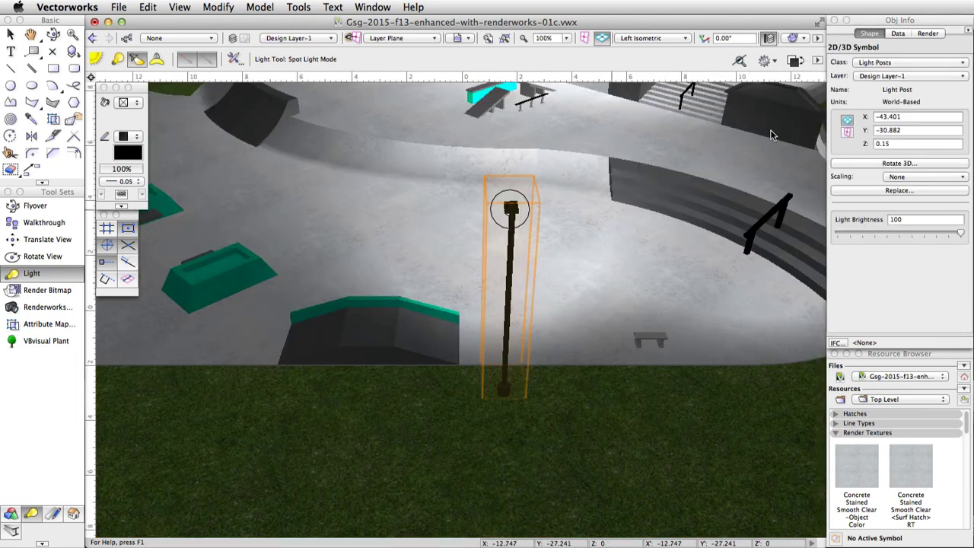
scroll(384, 445, "down", 3)
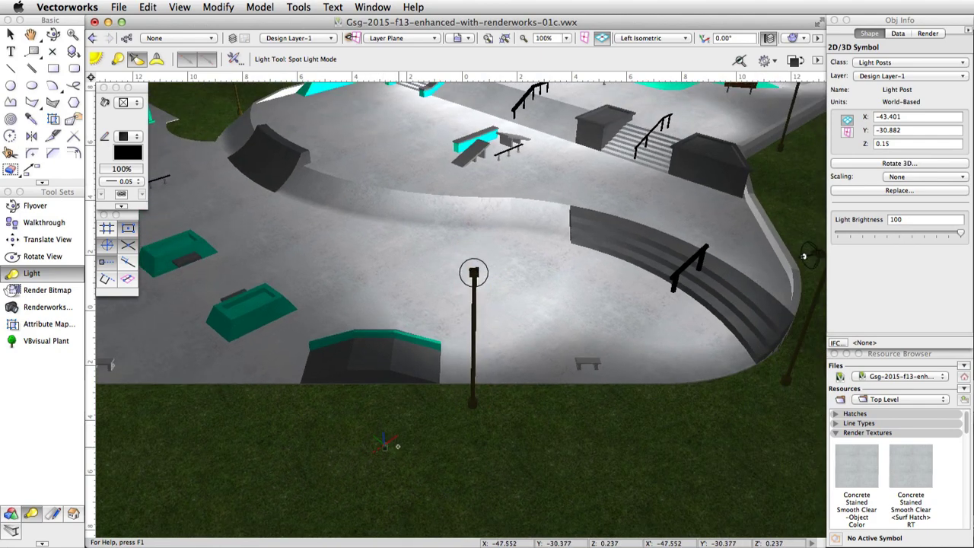
scroll(397, 447, "down", 2)
middle_click_drag(397, 450, 397, 449, "shift")
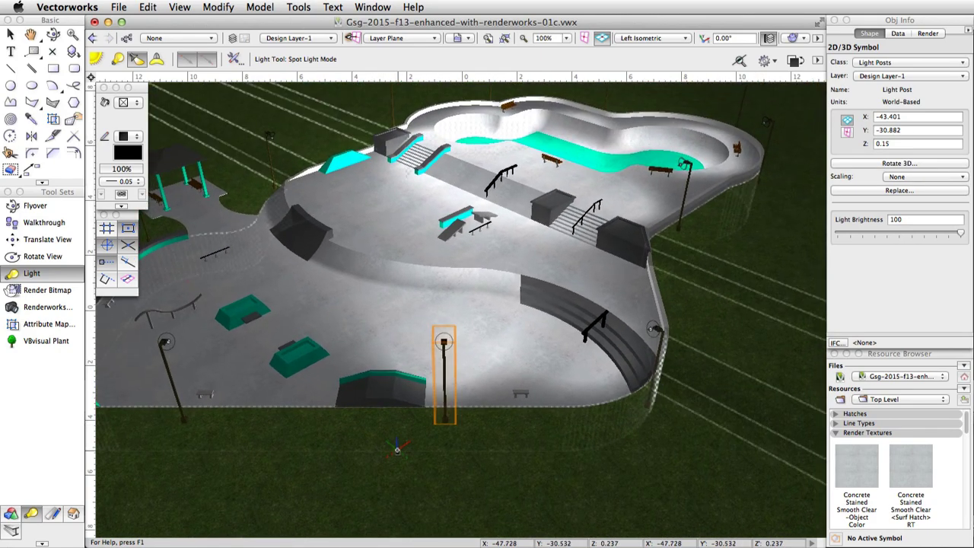
key("x")
key("x")
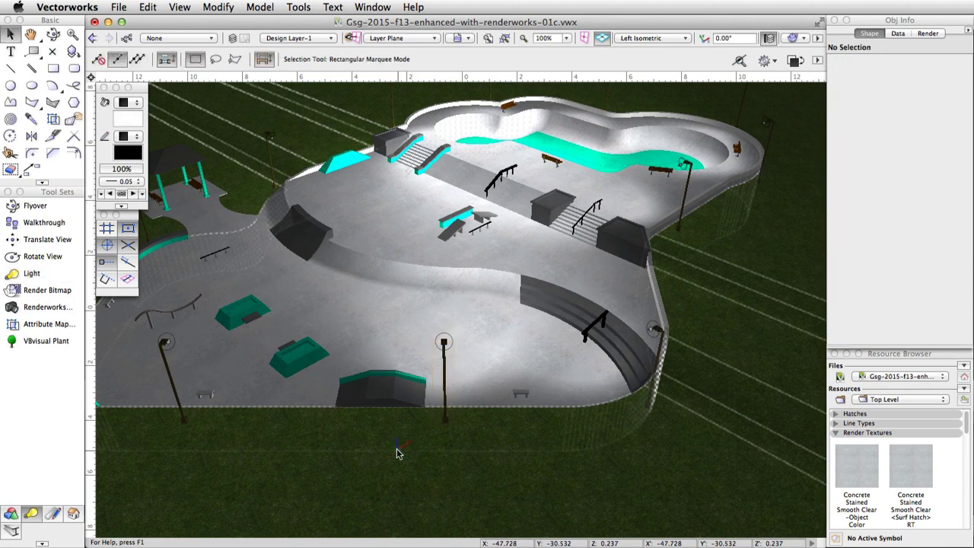
Set the display preferences to show light objects only in wireframe.
left_click(299, 8)
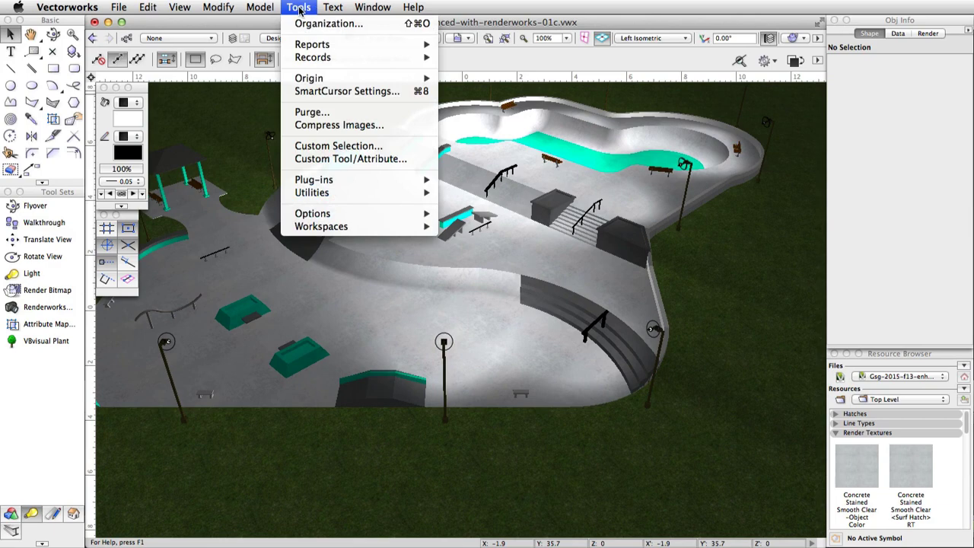
mouse_move(344, 214)
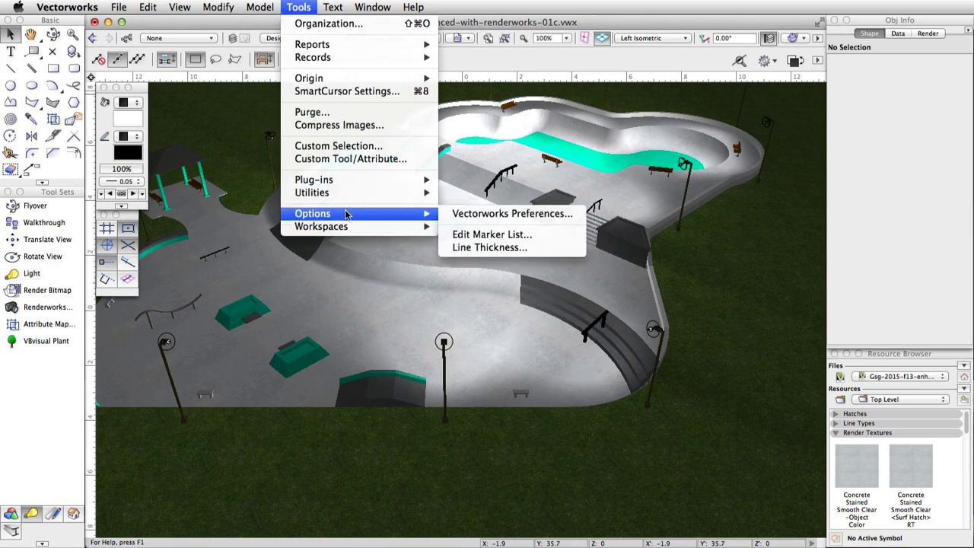
left_click(472, 215)
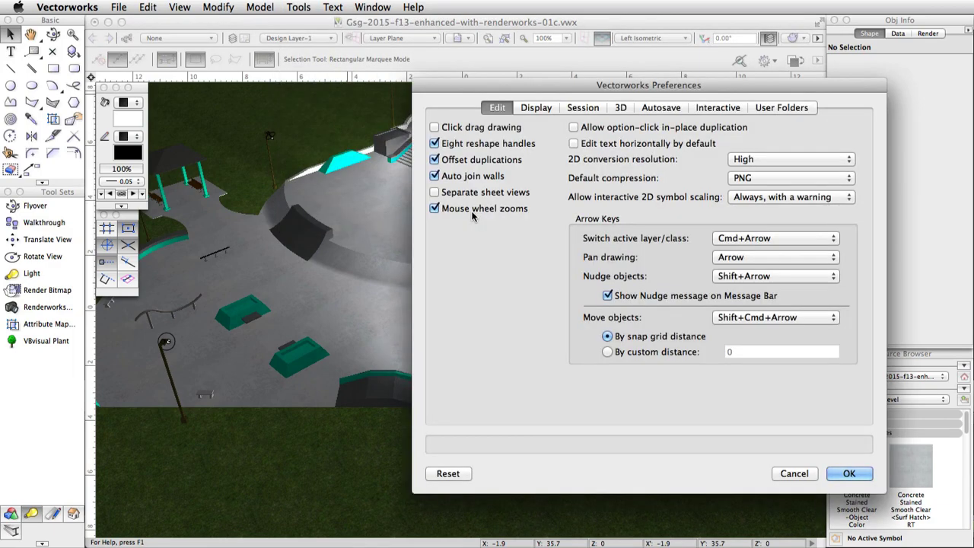
left_click(537, 109)
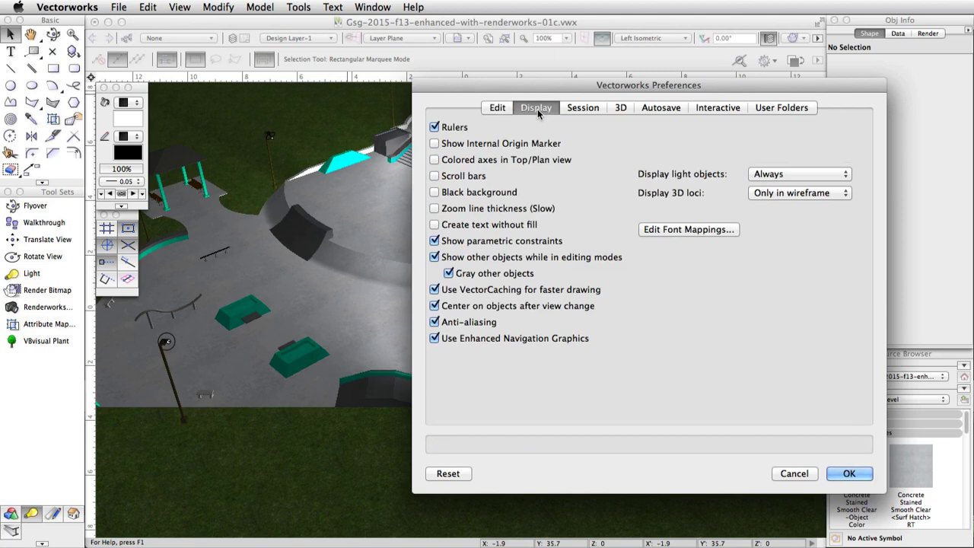
left_click(769, 173)
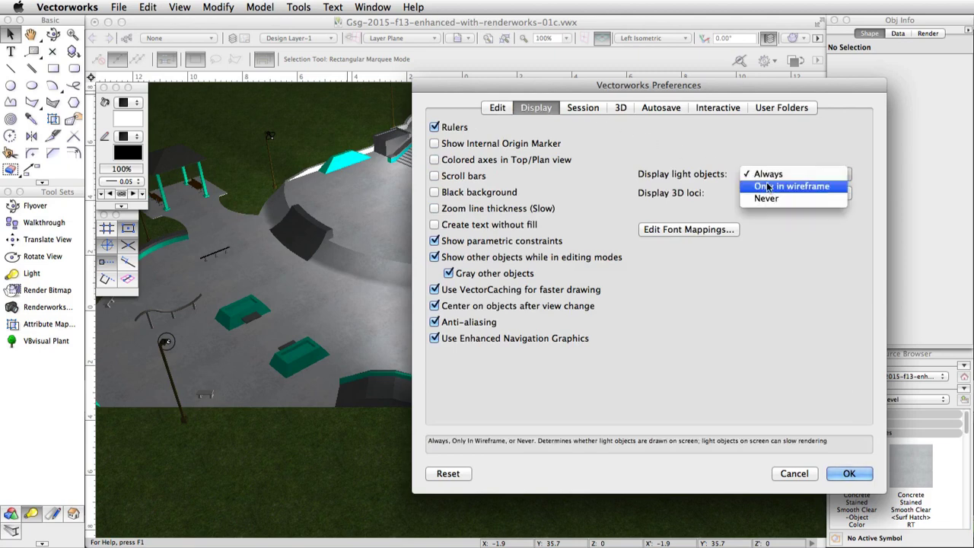
left_click(771, 190)
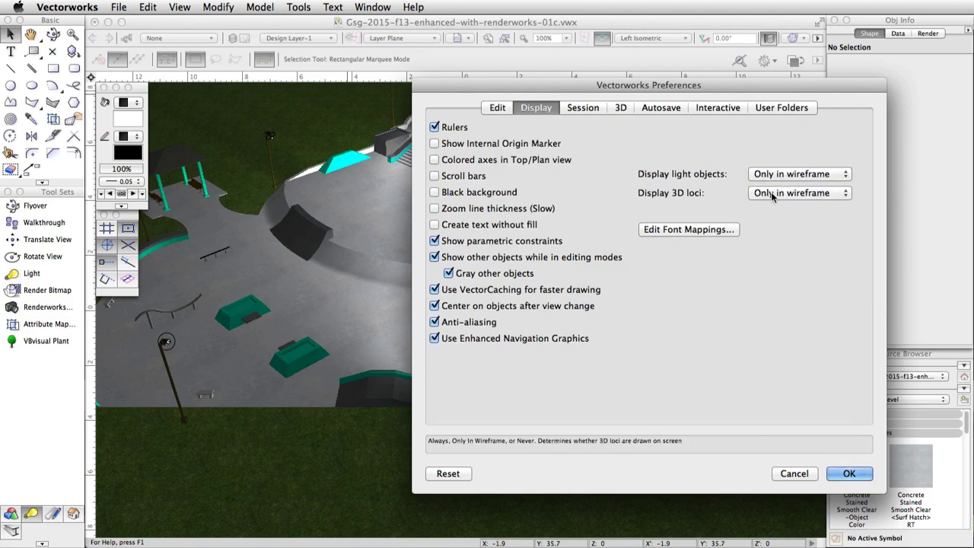
left_click(847, 473)
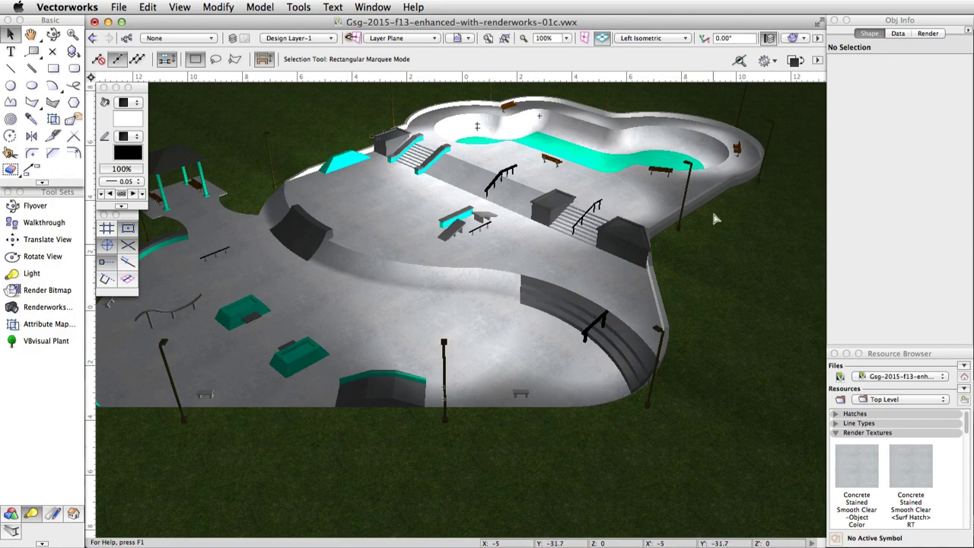
In Top/Plan view, open the 3D component of the planter box symbol at the upper stairs for editing and select its extrudes.
left_click(653, 38)
left_click(663, 53)
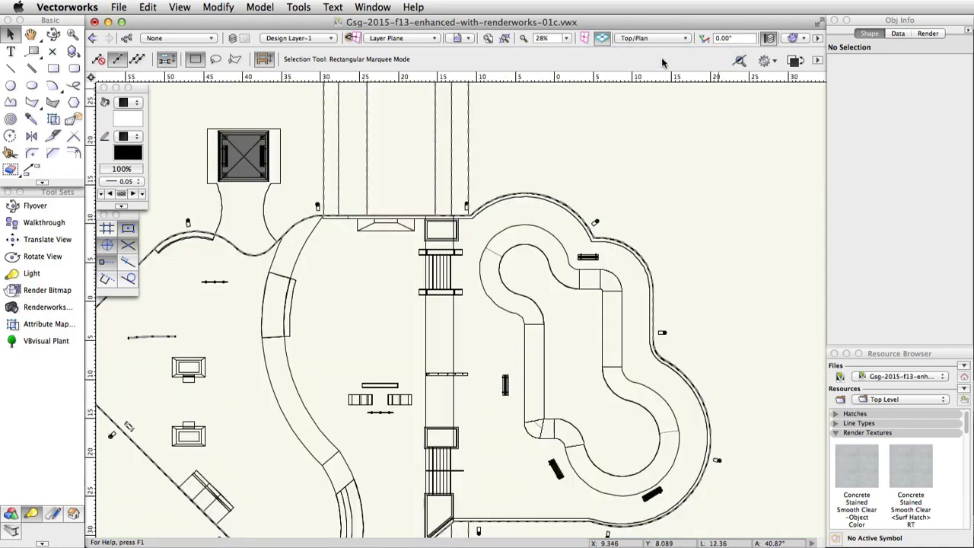
scroll(441, 238, "up", 5)
scroll(442, 238, "up", 4)
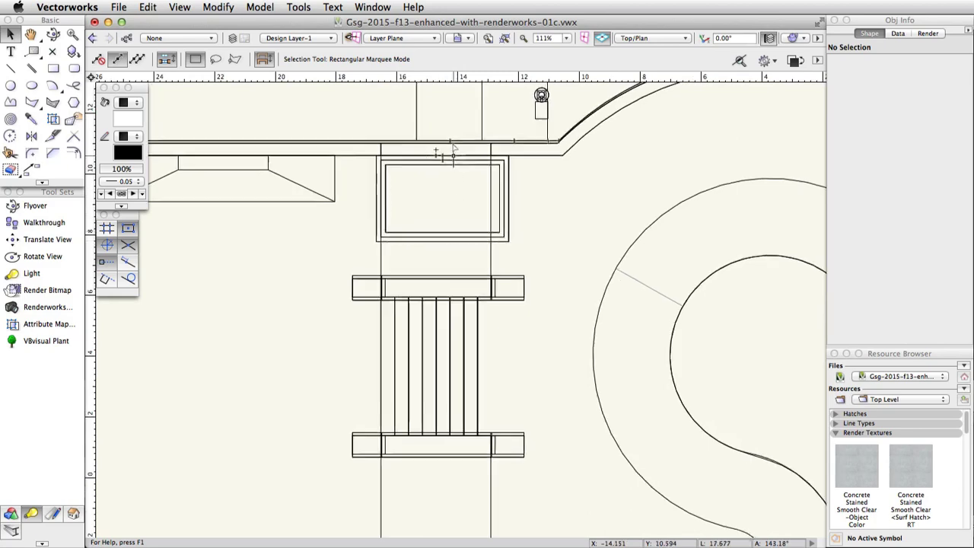
double_click(453, 166)
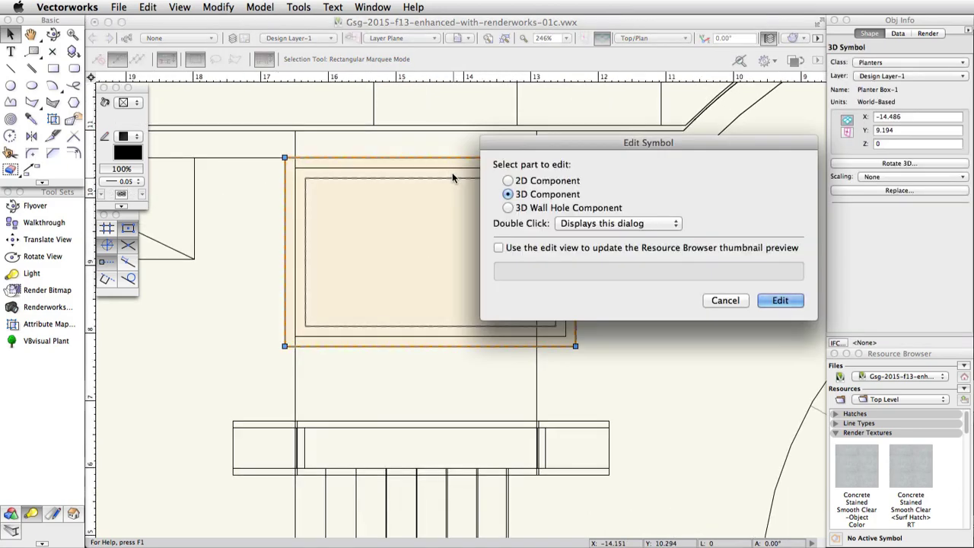
left_click(766, 301)
key("super+a")
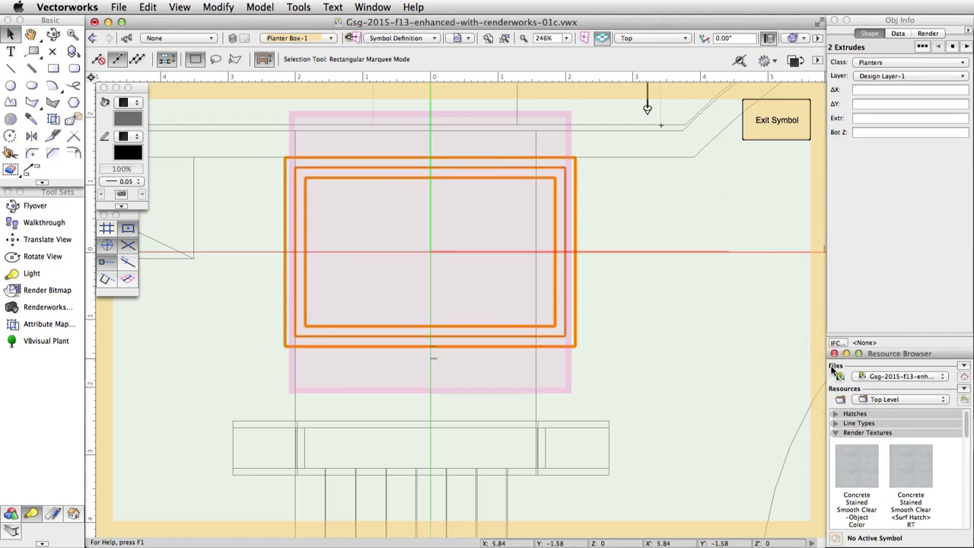
Fill the inner area of the planter box with scattered Flower Image Prop symbols.
left_click_drag(965, 429, 965, 480)
left_click(914, 455)
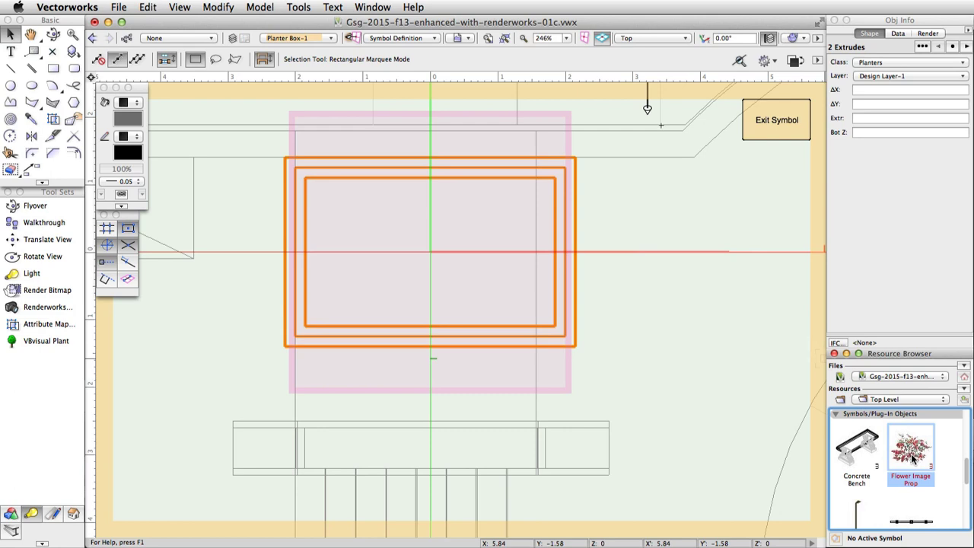
double_click(913, 457)
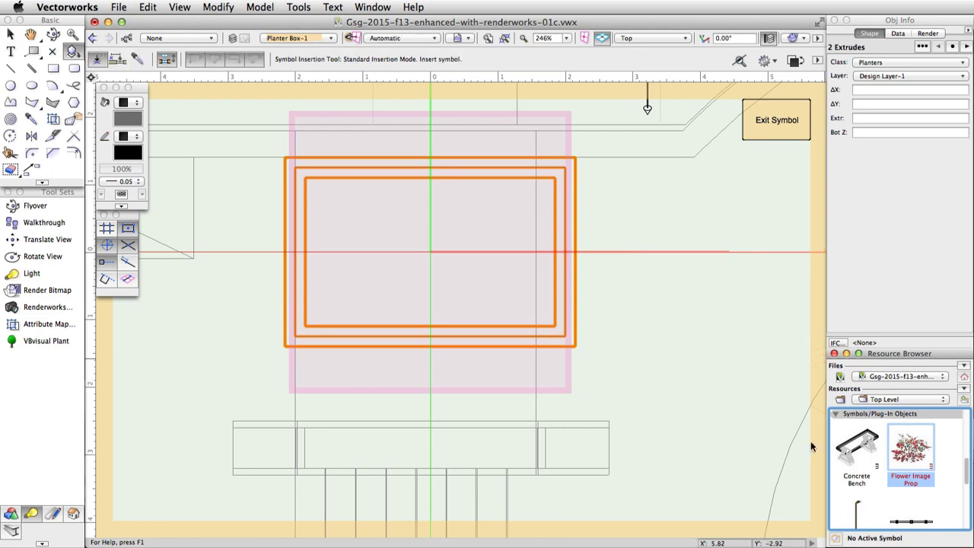
scroll(267, 145, "up", 2)
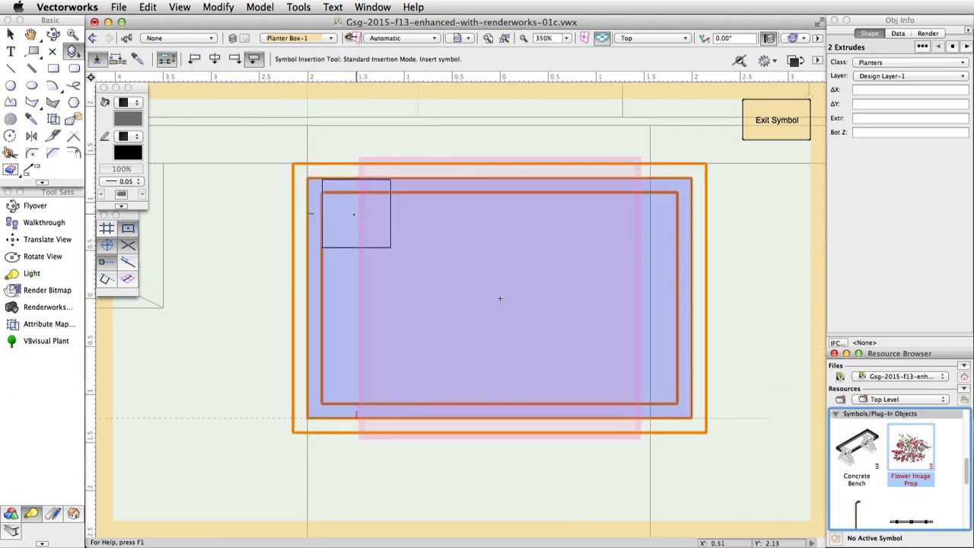
left_click(348, 213)
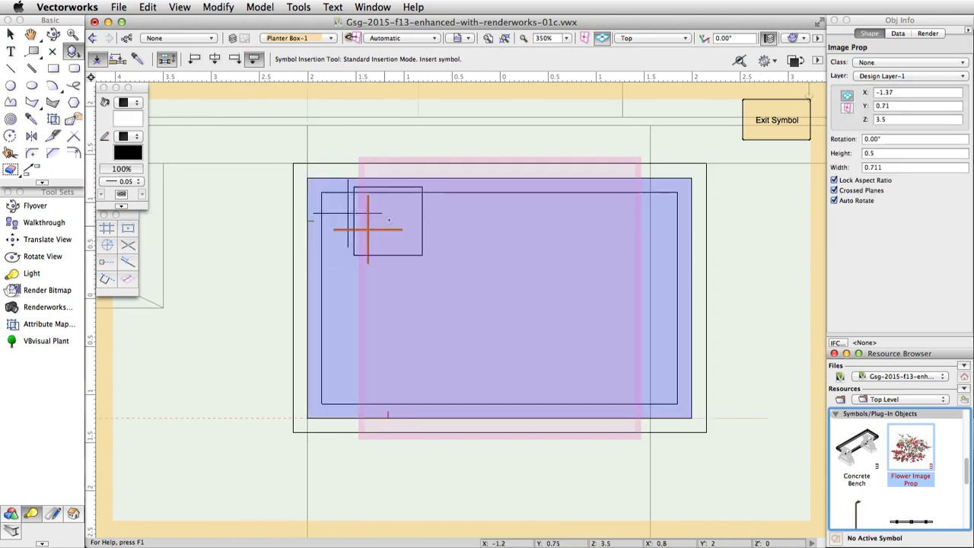
left_click(379, 246)
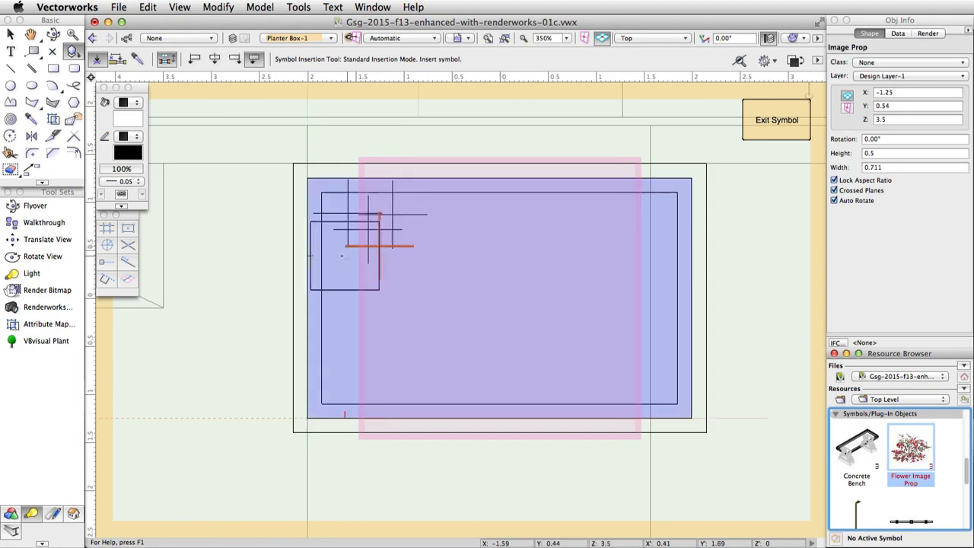
left_click(355, 268)
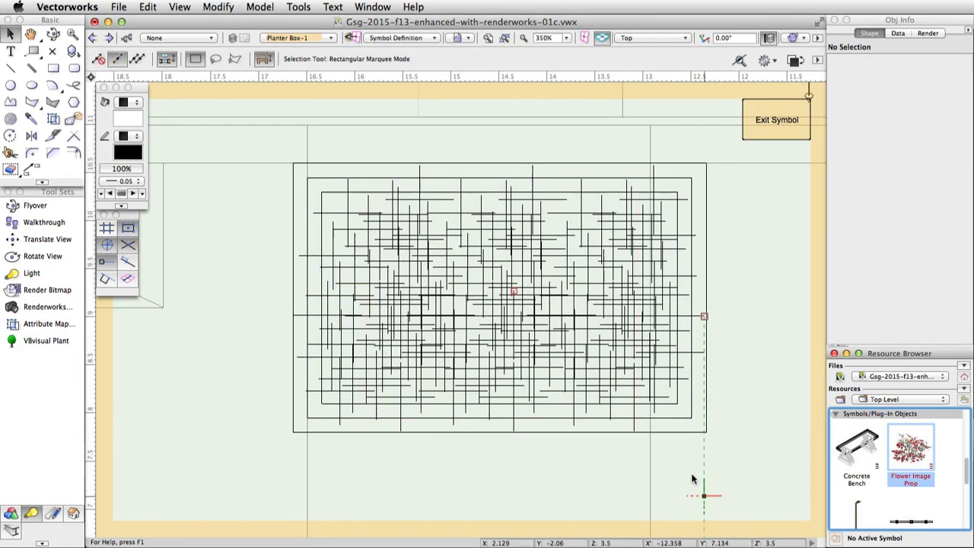
Select the flower image props without the planter's extrude and set their Z position to 3.5.
left_click_drag(272, 178, 736, 429)
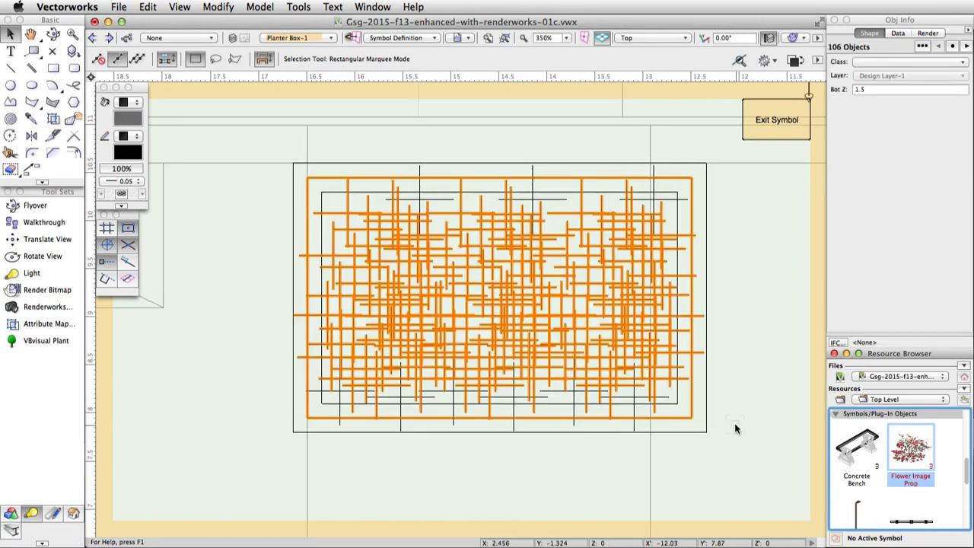
left_click(693, 399, "shift")
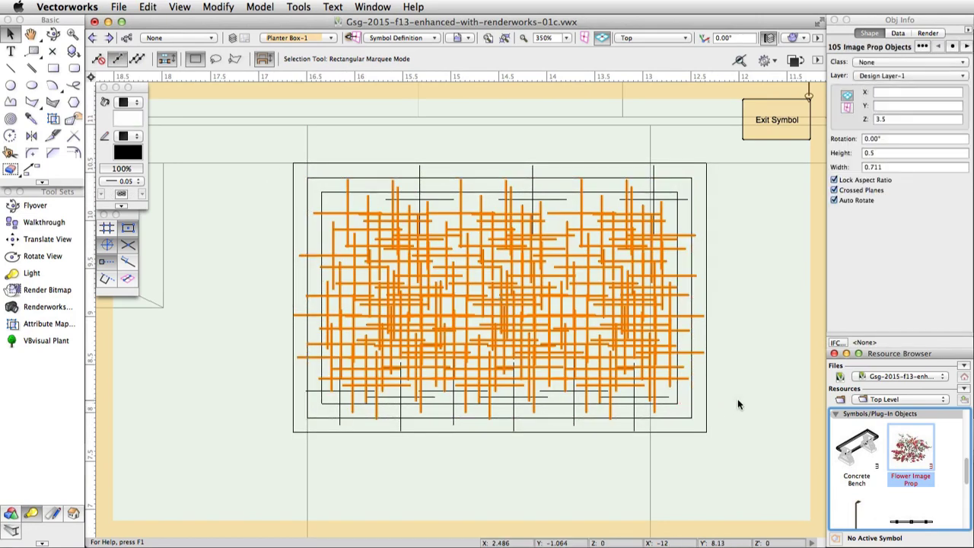
left_click(877, 120)
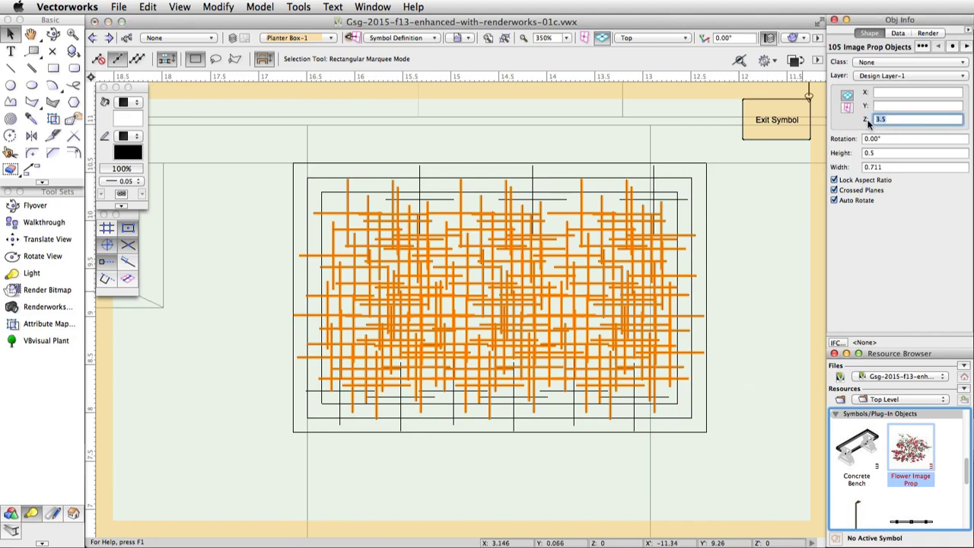
type("3.5")
key("Return")
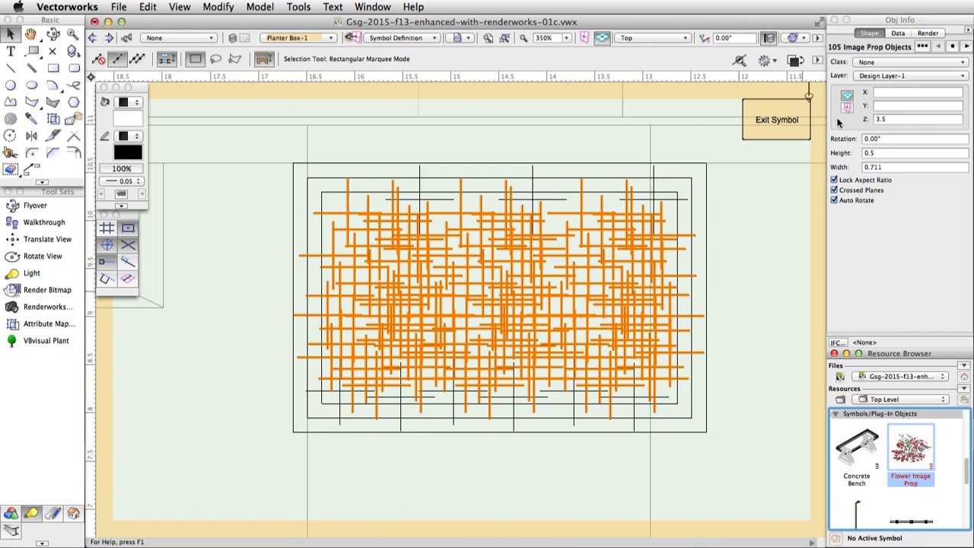
Exit the planter box symbol and render the skatepark in the Left Isometric view with Fast Renderworks.
left_click(777, 120)
left_click(663, 39)
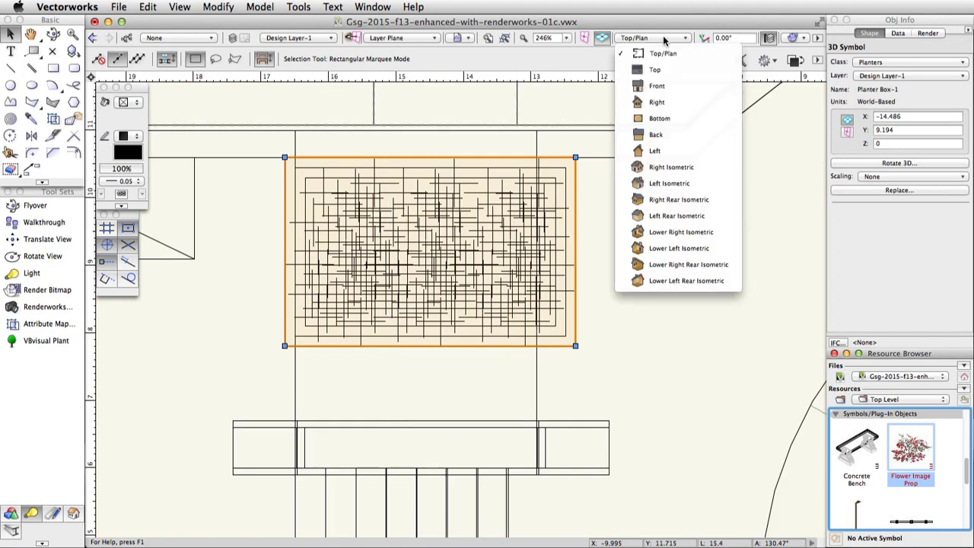
left_click(681, 183)
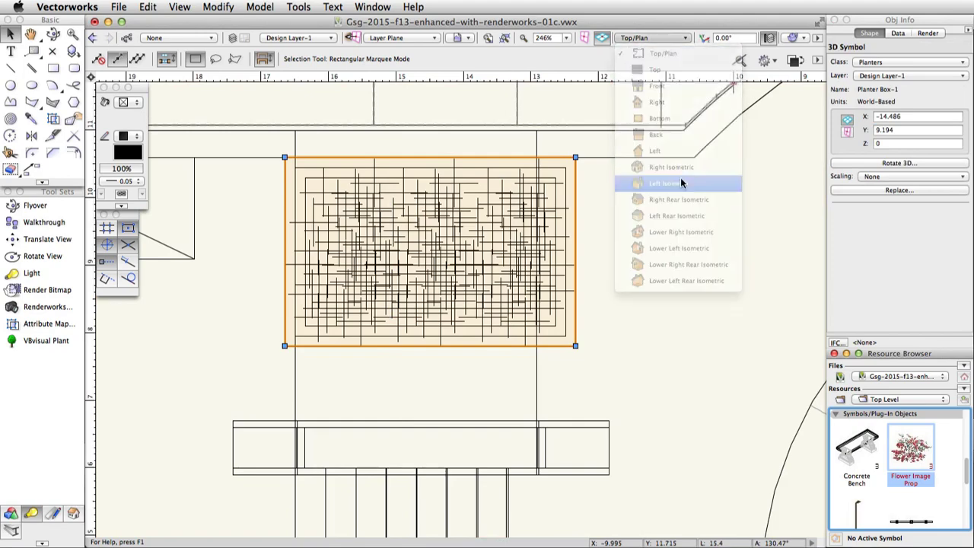
scroll(280, 194, "down", 6)
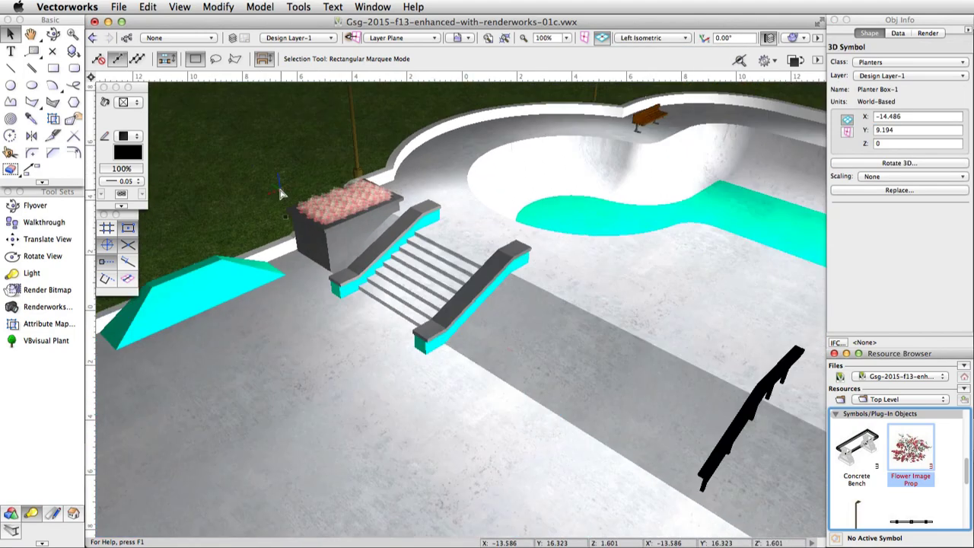
scroll(278, 184, "down", 3)
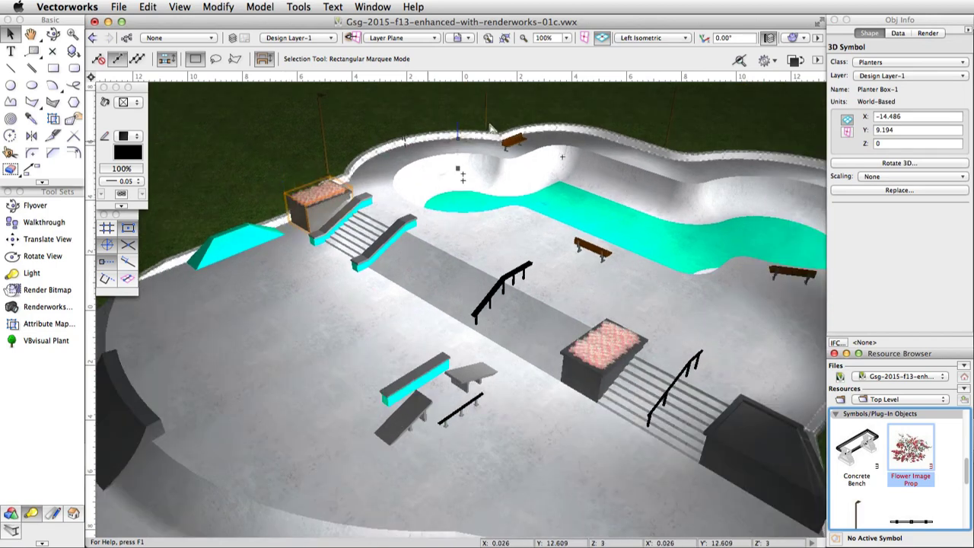
left_click(796, 39)
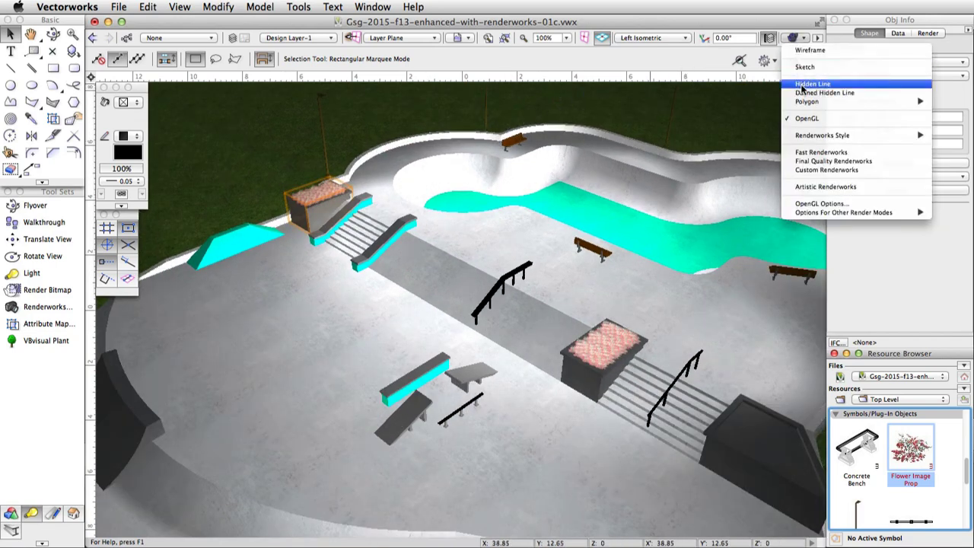
left_click(812, 152)
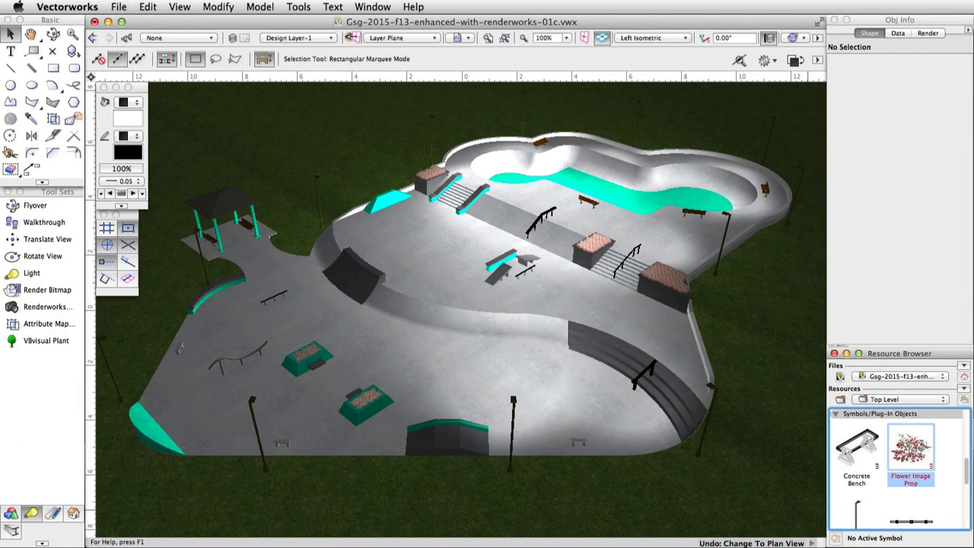
In Top/Plan view, place a horizontal Renderworks camera about 15.9 long, aimed between the two small planters toward the stairs, with default properties.
left_click(648, 38)
left_click(652, 55)
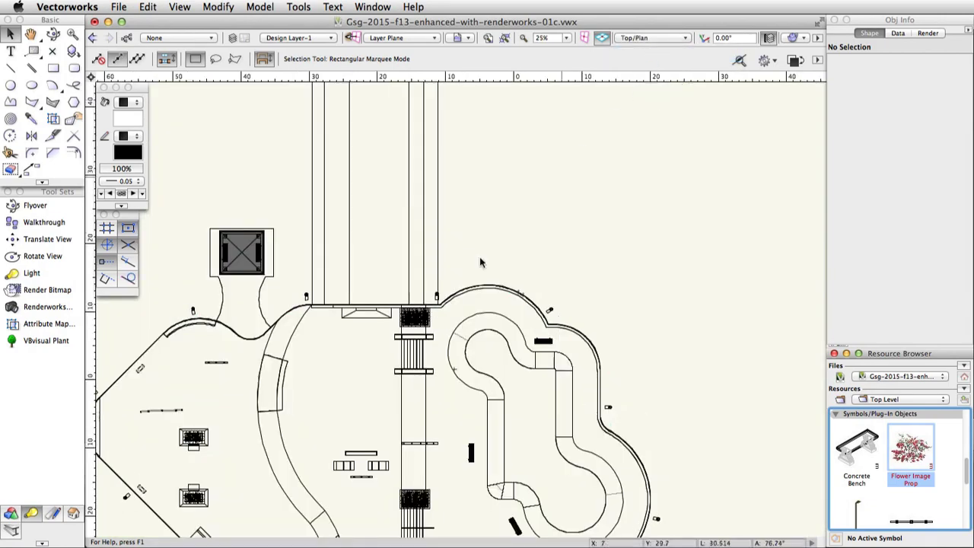
key("h")
left_click_drag(195, 386, 476, 335)
key("x")
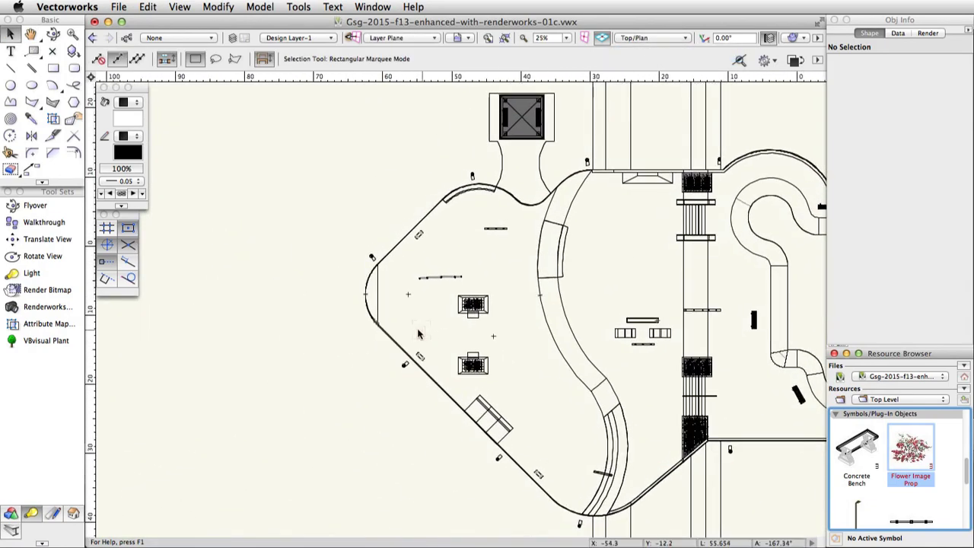
scroll(478, 352, "up", 4)
scroll(518, 342, "up", 7)
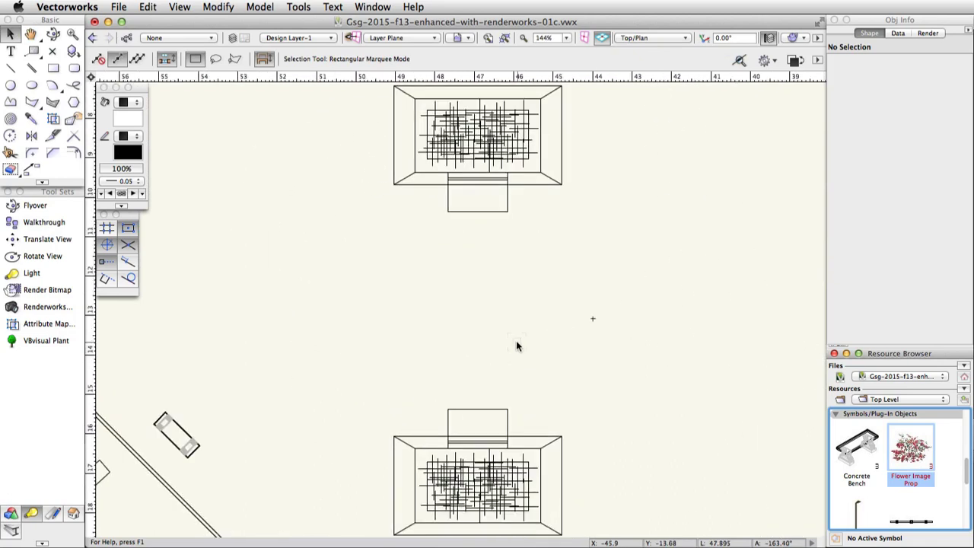
left_click(42, 306)
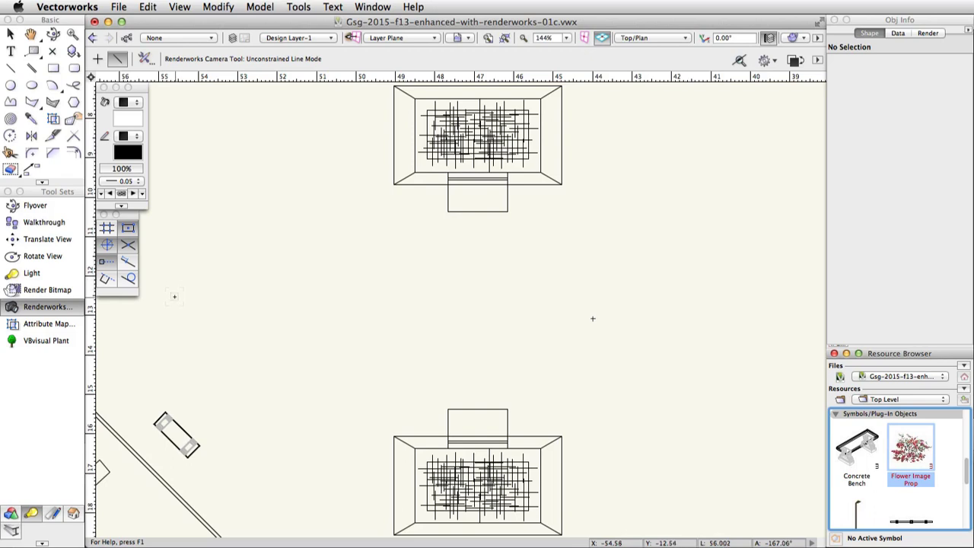
left_click(167, 297)
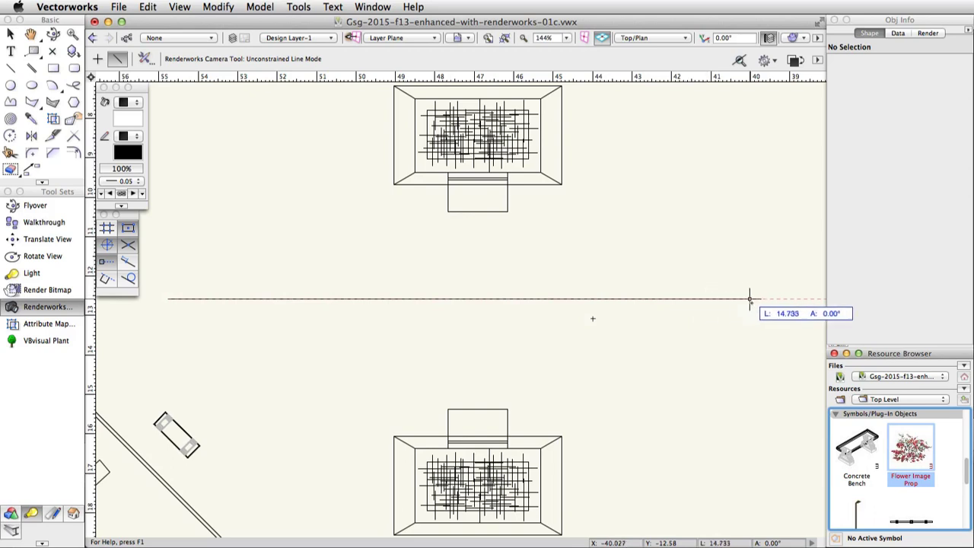
left_click(797, 298)
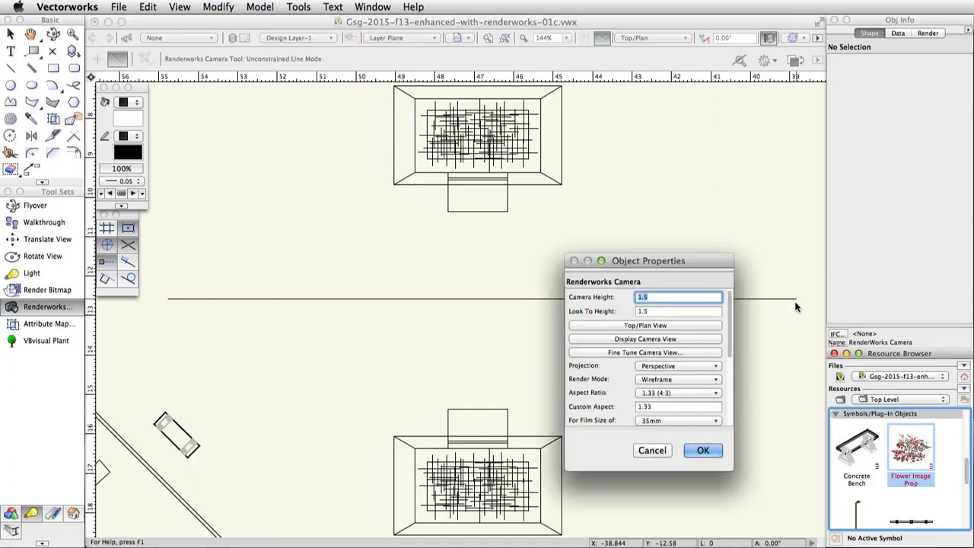
left_click(703, 450)
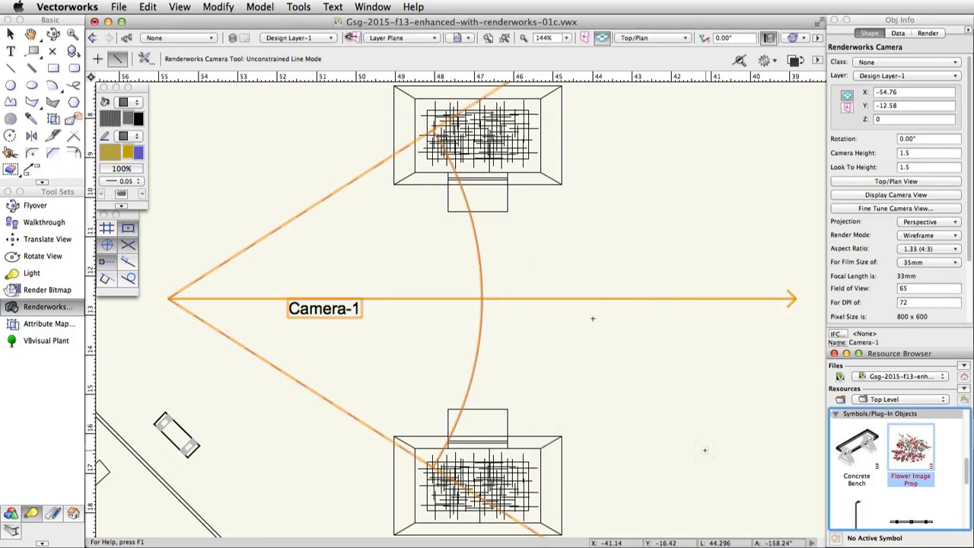
Display the camera view and fine-tune it with a camera height of 4.25.
left_click(856, 196)
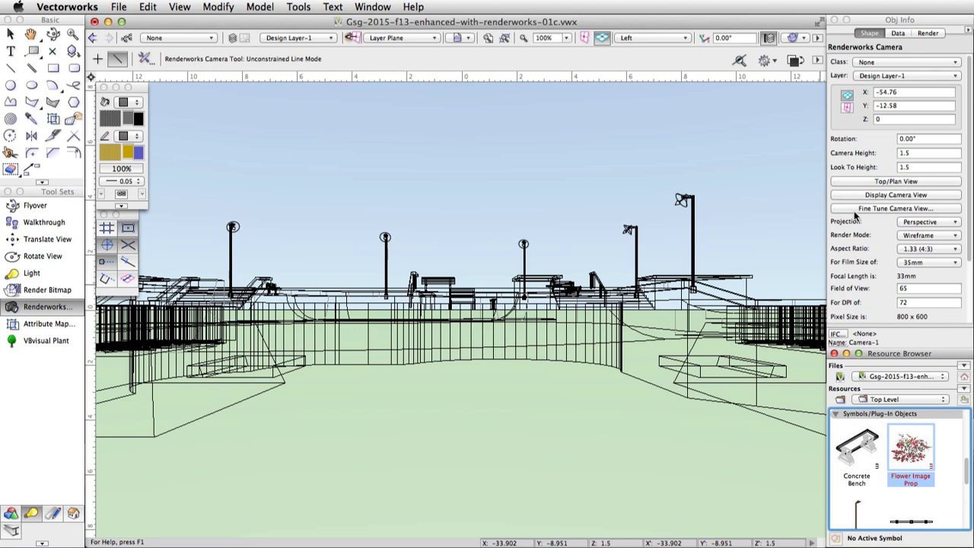
left_click(856, 210)
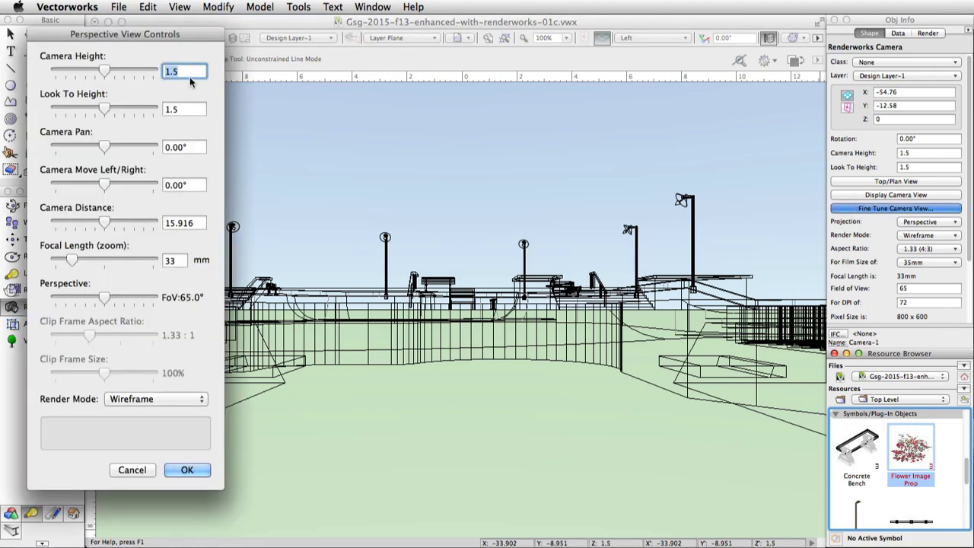
type("4.25")
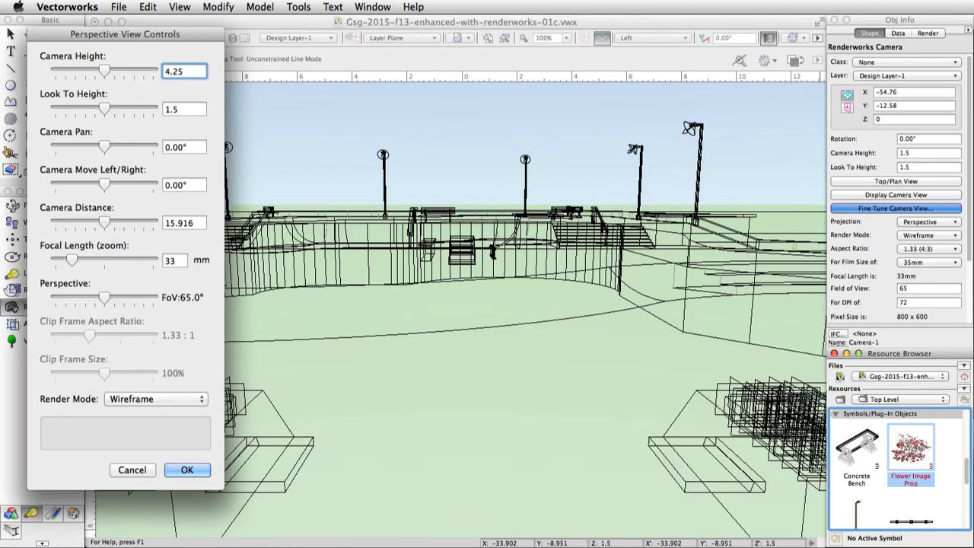
left_click(187, 470)
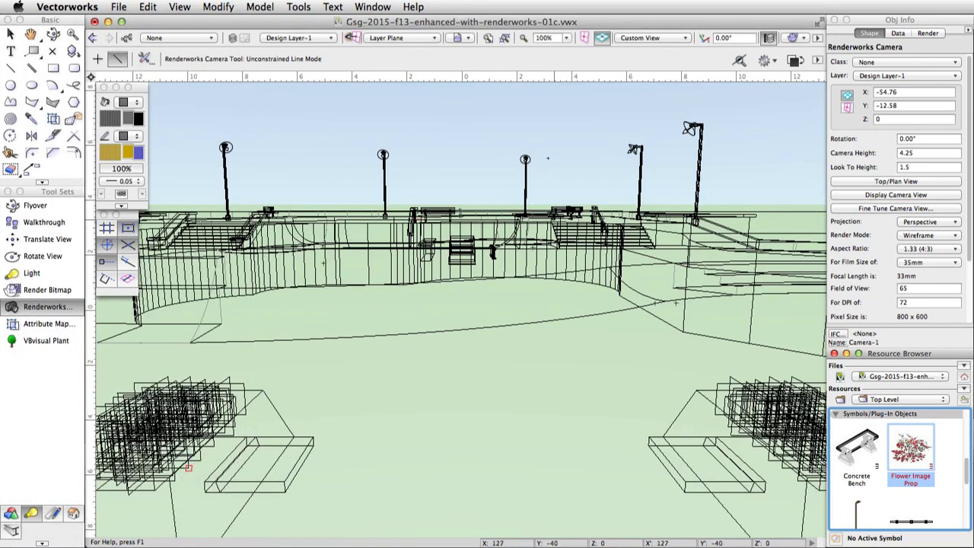
Render the camera view with the Realistic Exterior Night Final Renderworks style.
left_click(181, 7)
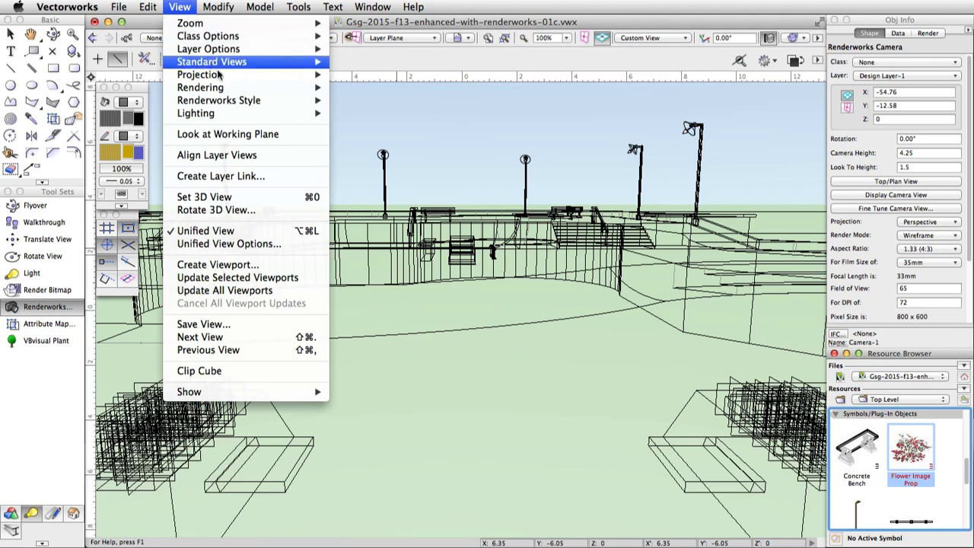
mouse_move(248, 101)
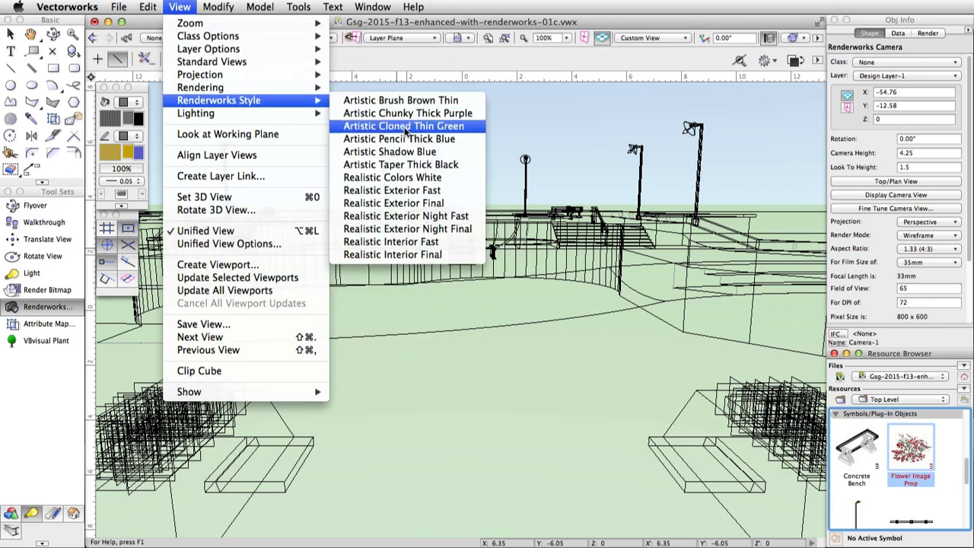
left_click(446, 230)
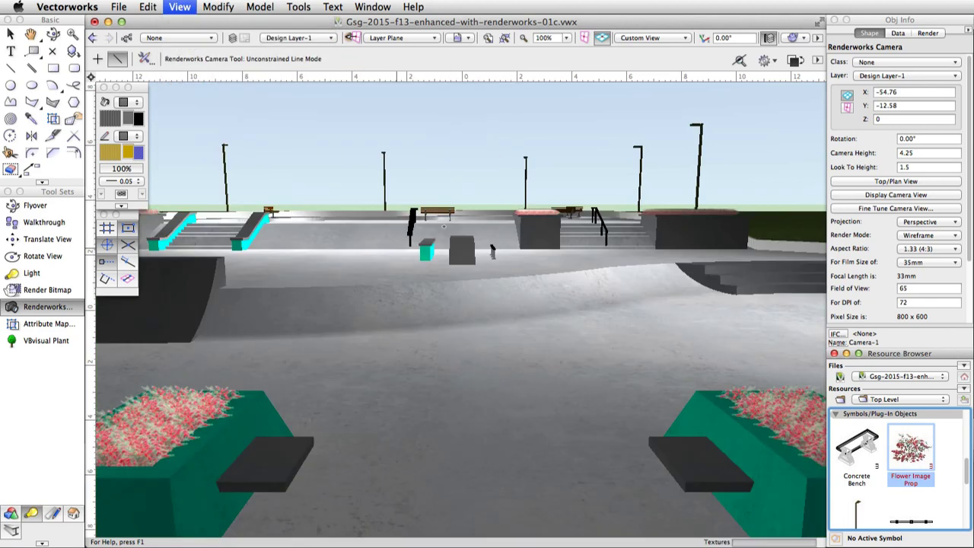